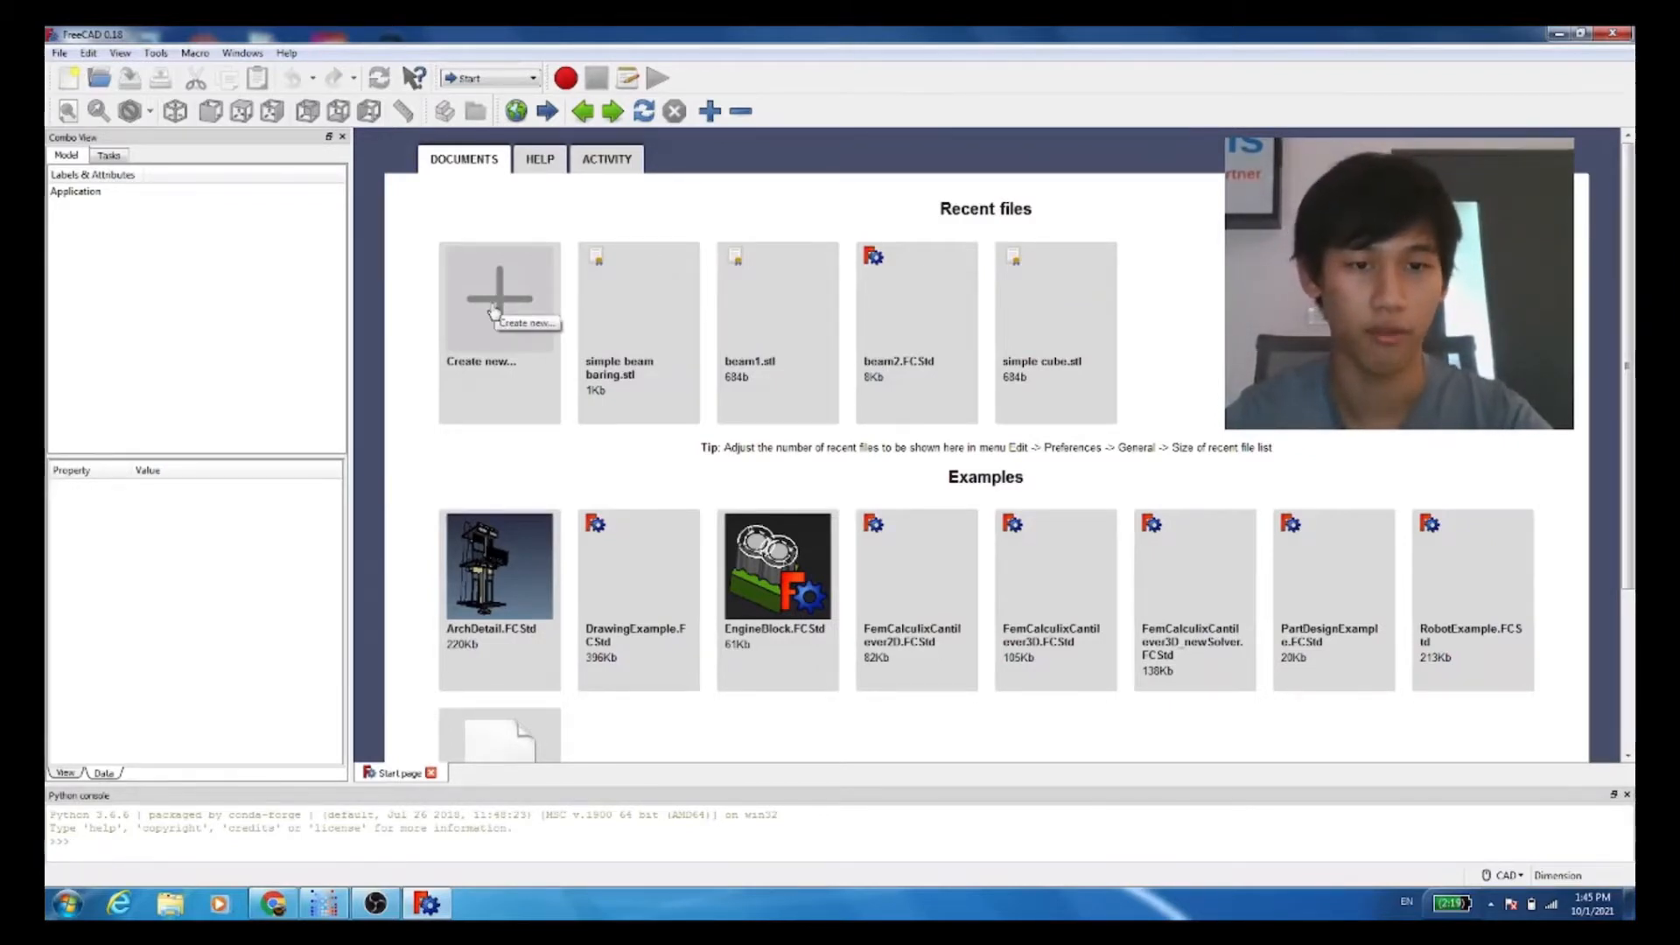
Step: Create a new document and switch to the Part Design workbench
click(495, 304)
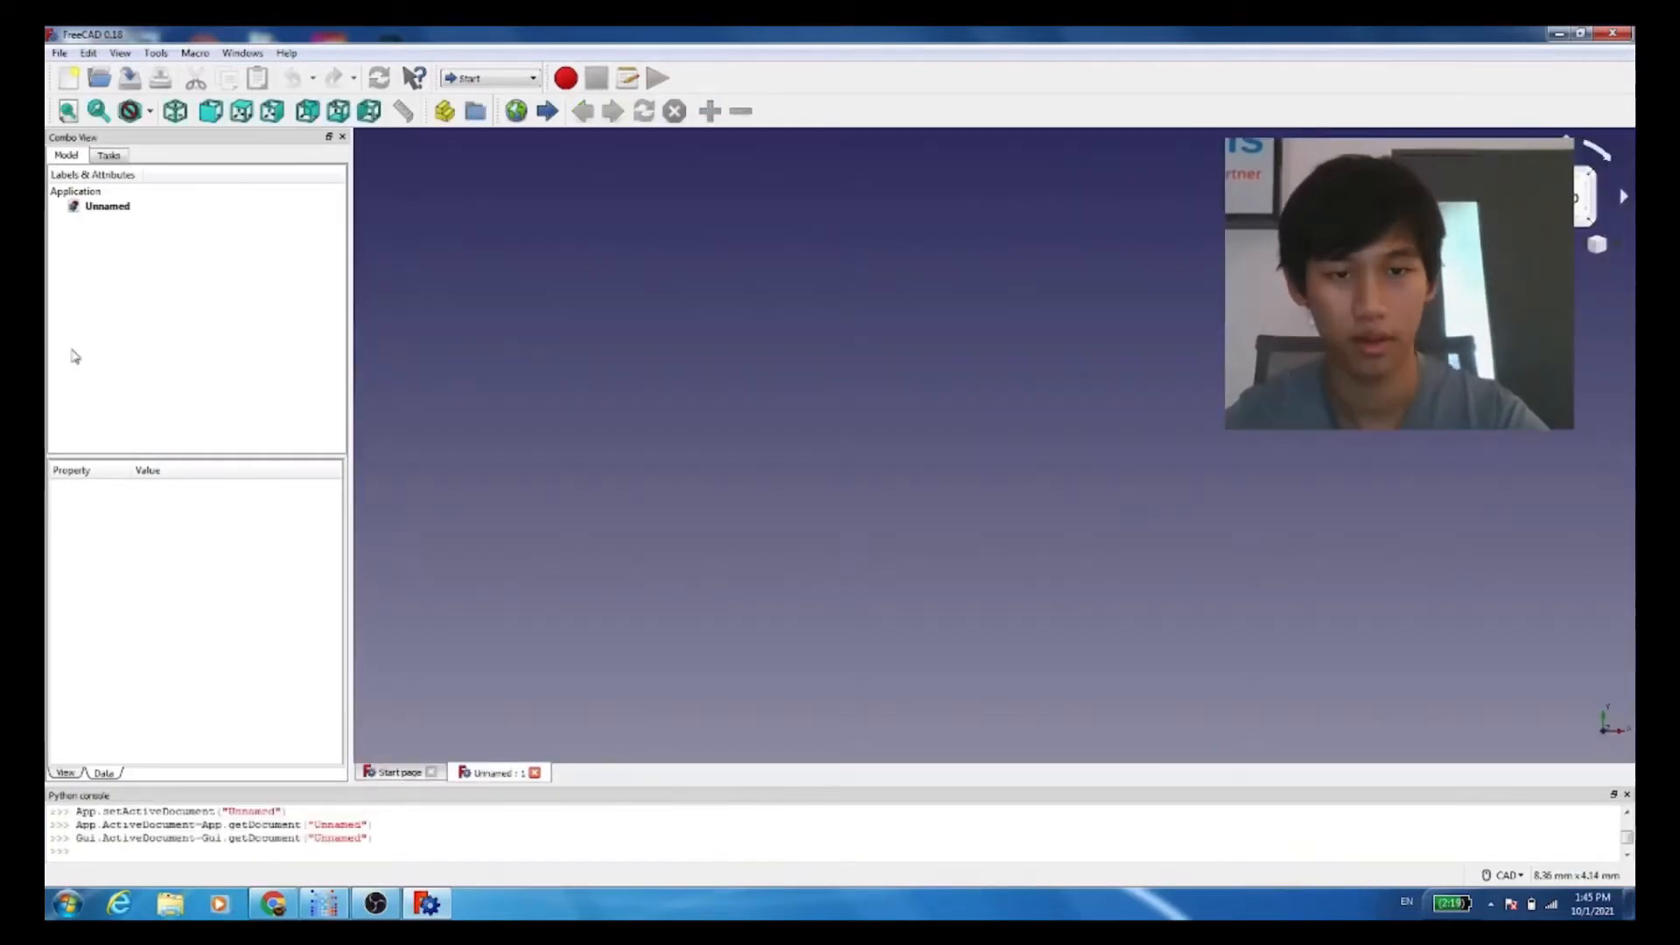
click(105, 155)
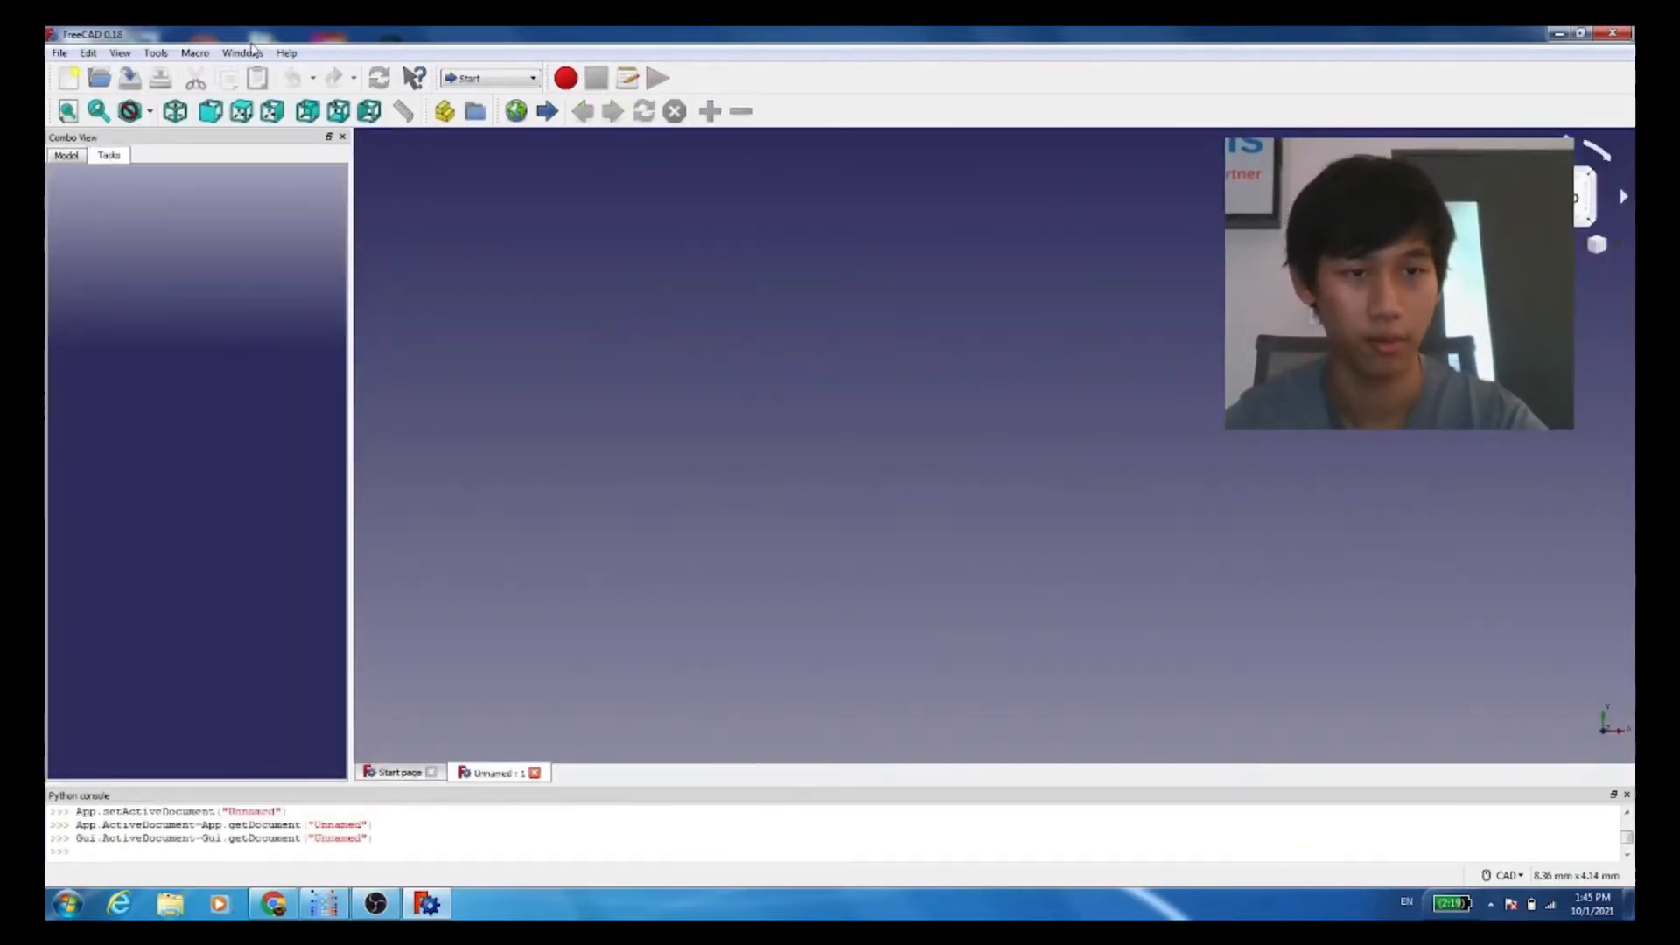
click(468, 78)
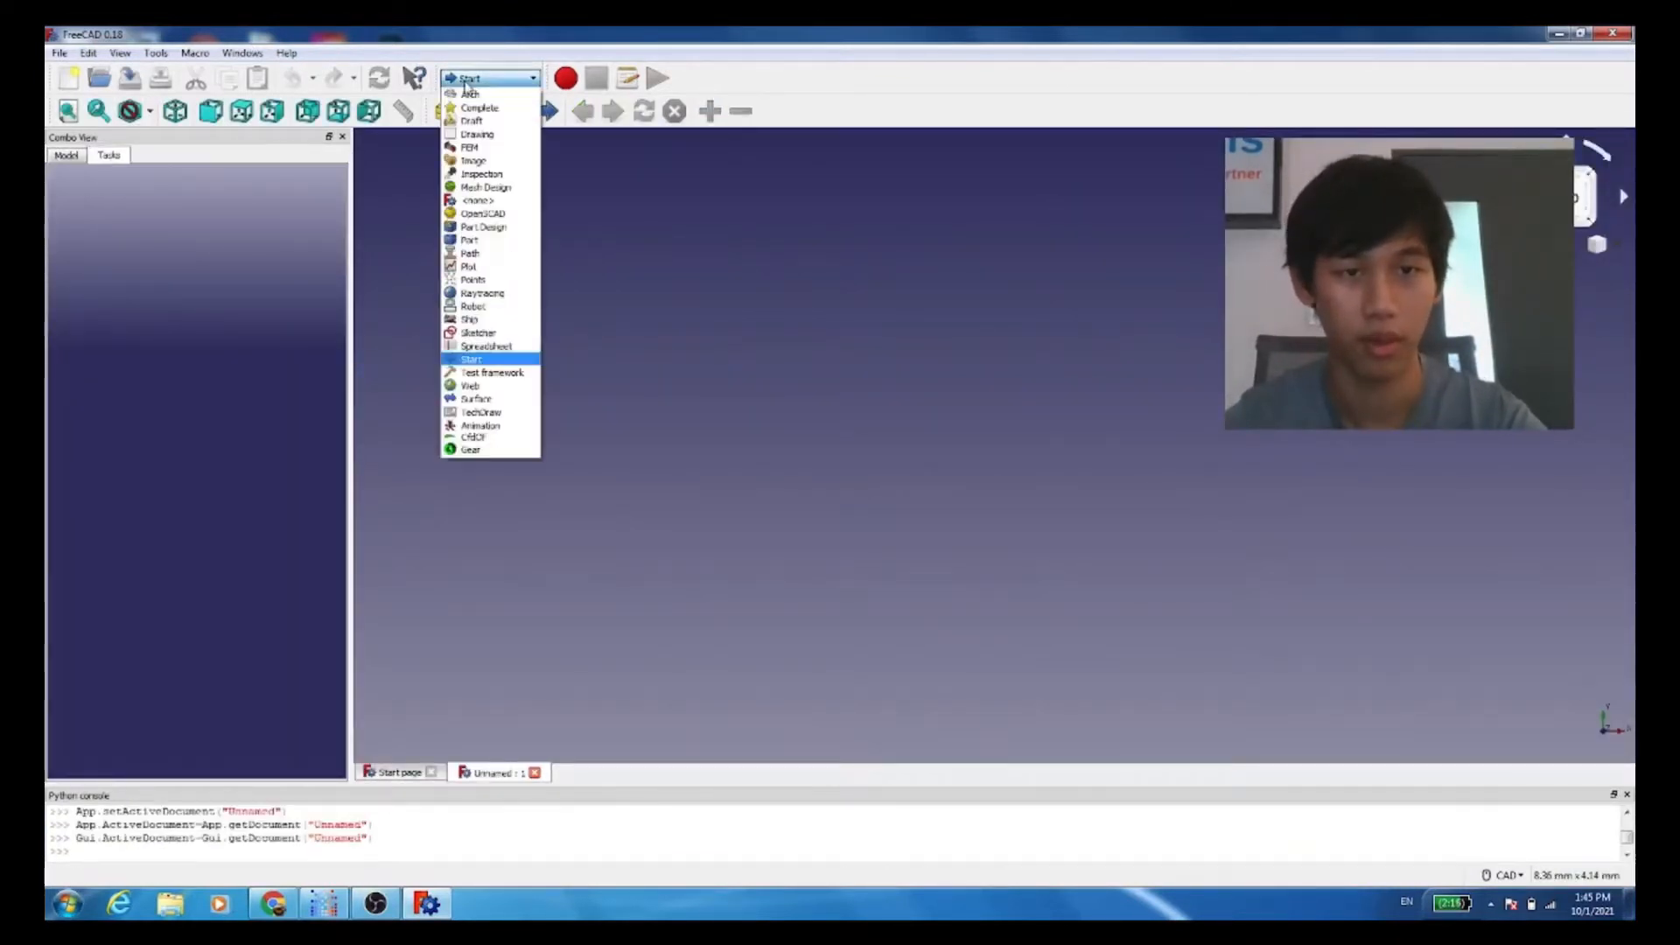
click(483, 227)
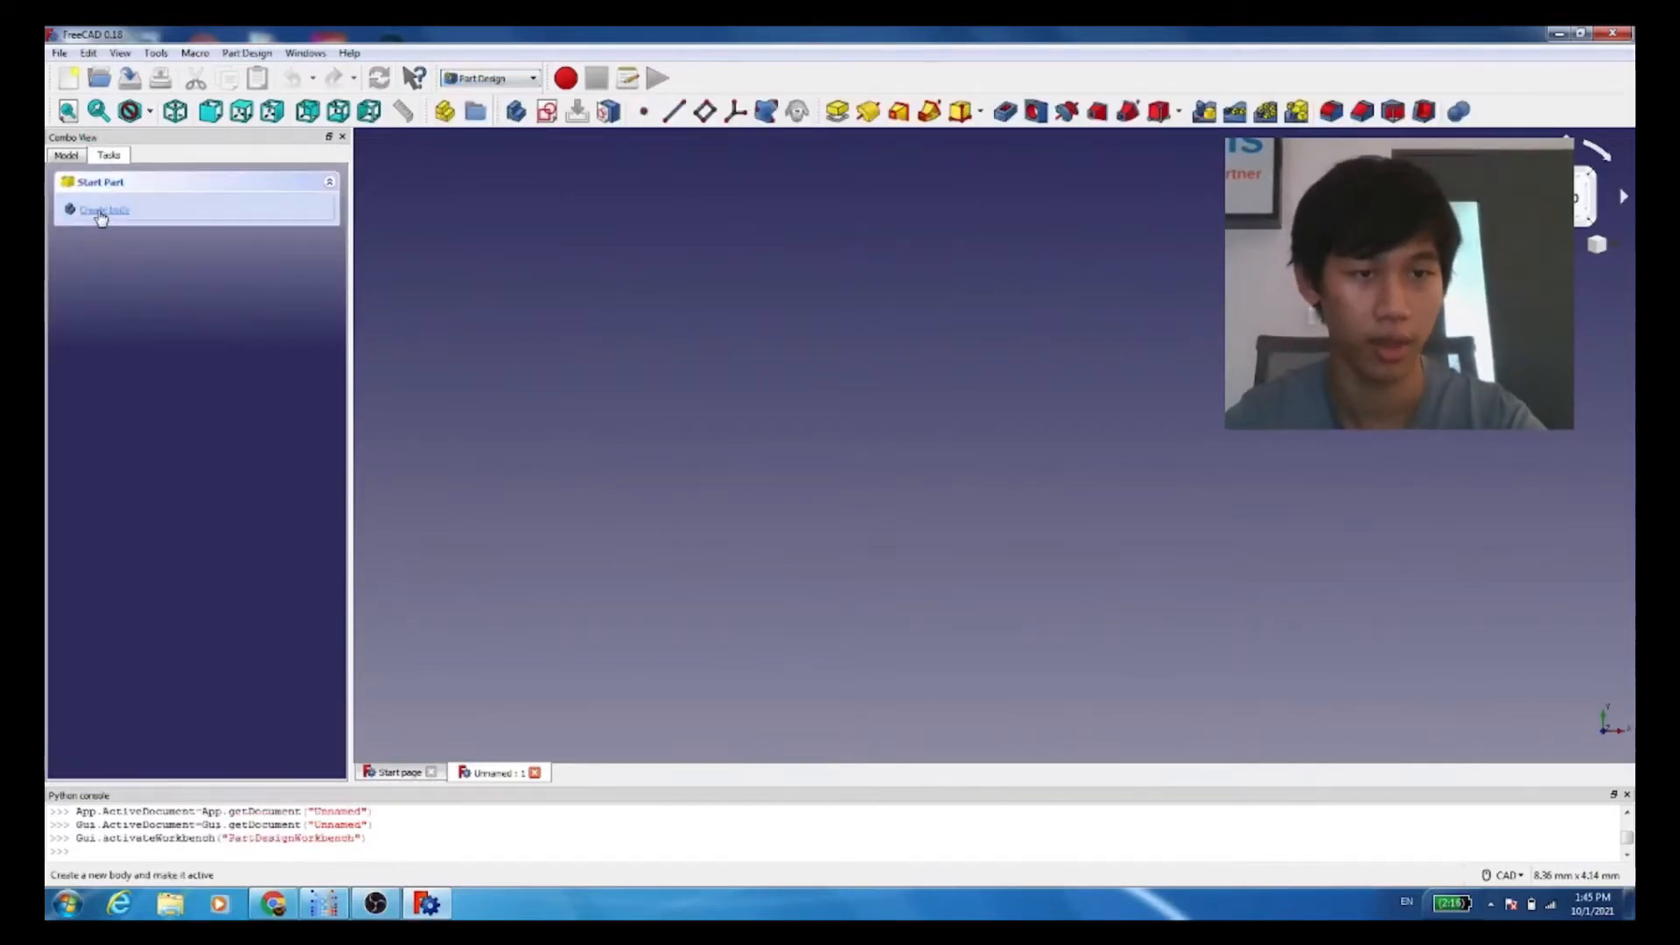
Step: Create a body and start a new sketch in it on the YZ plane
click(102, 210)
click(102, 215)
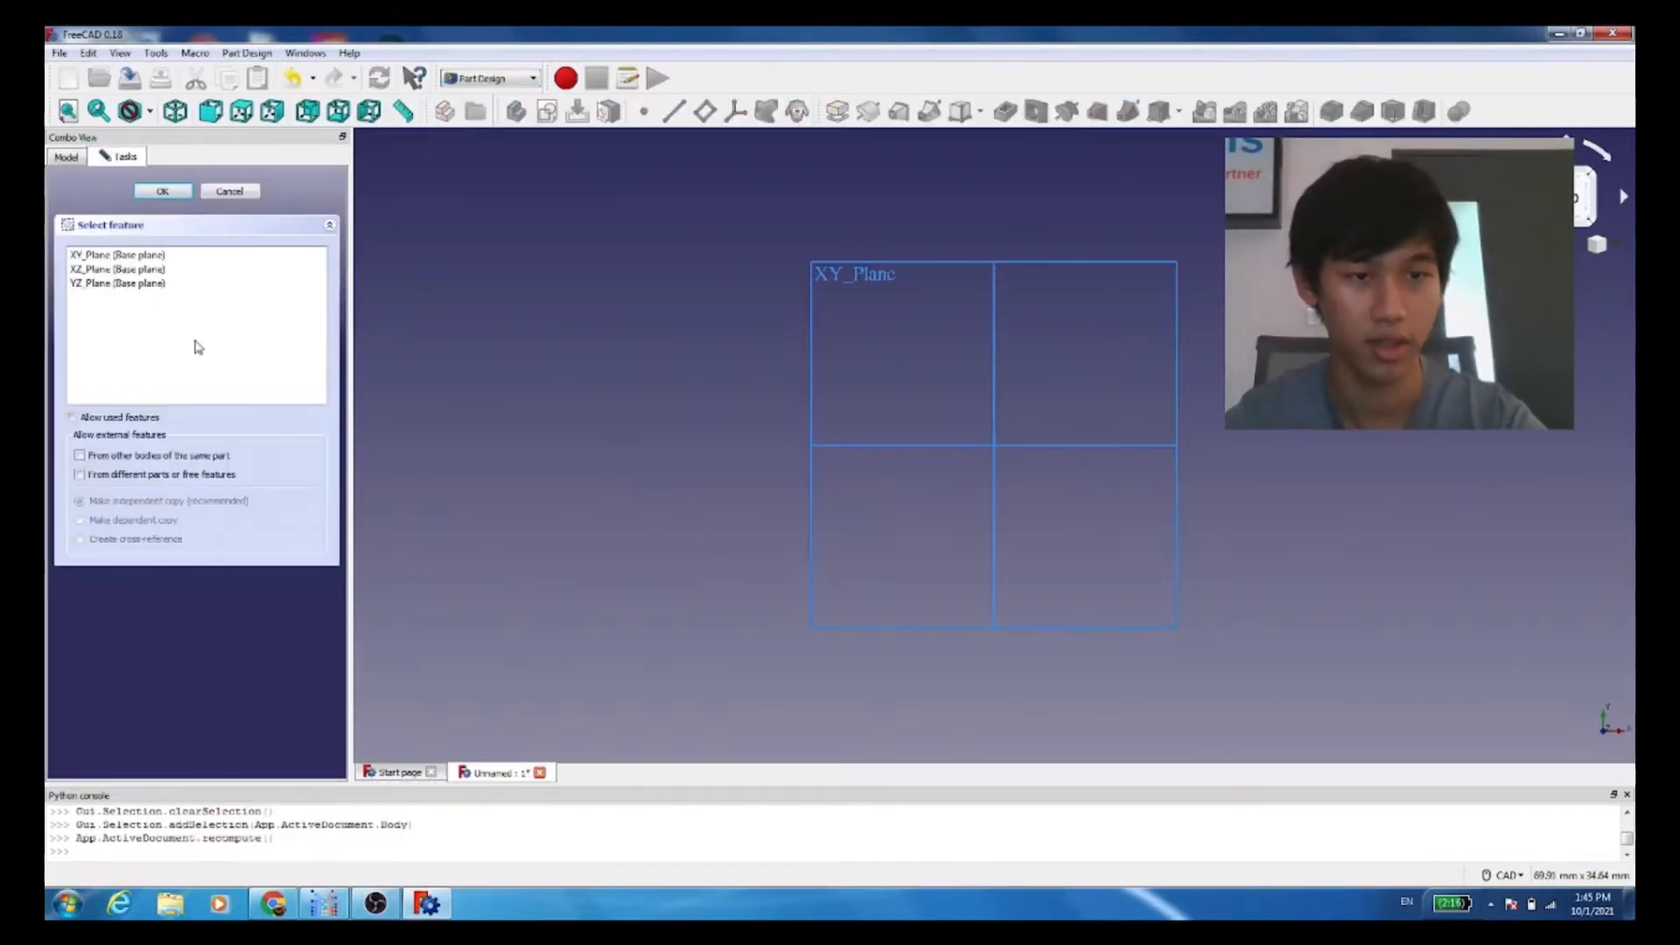
click(91, 287)
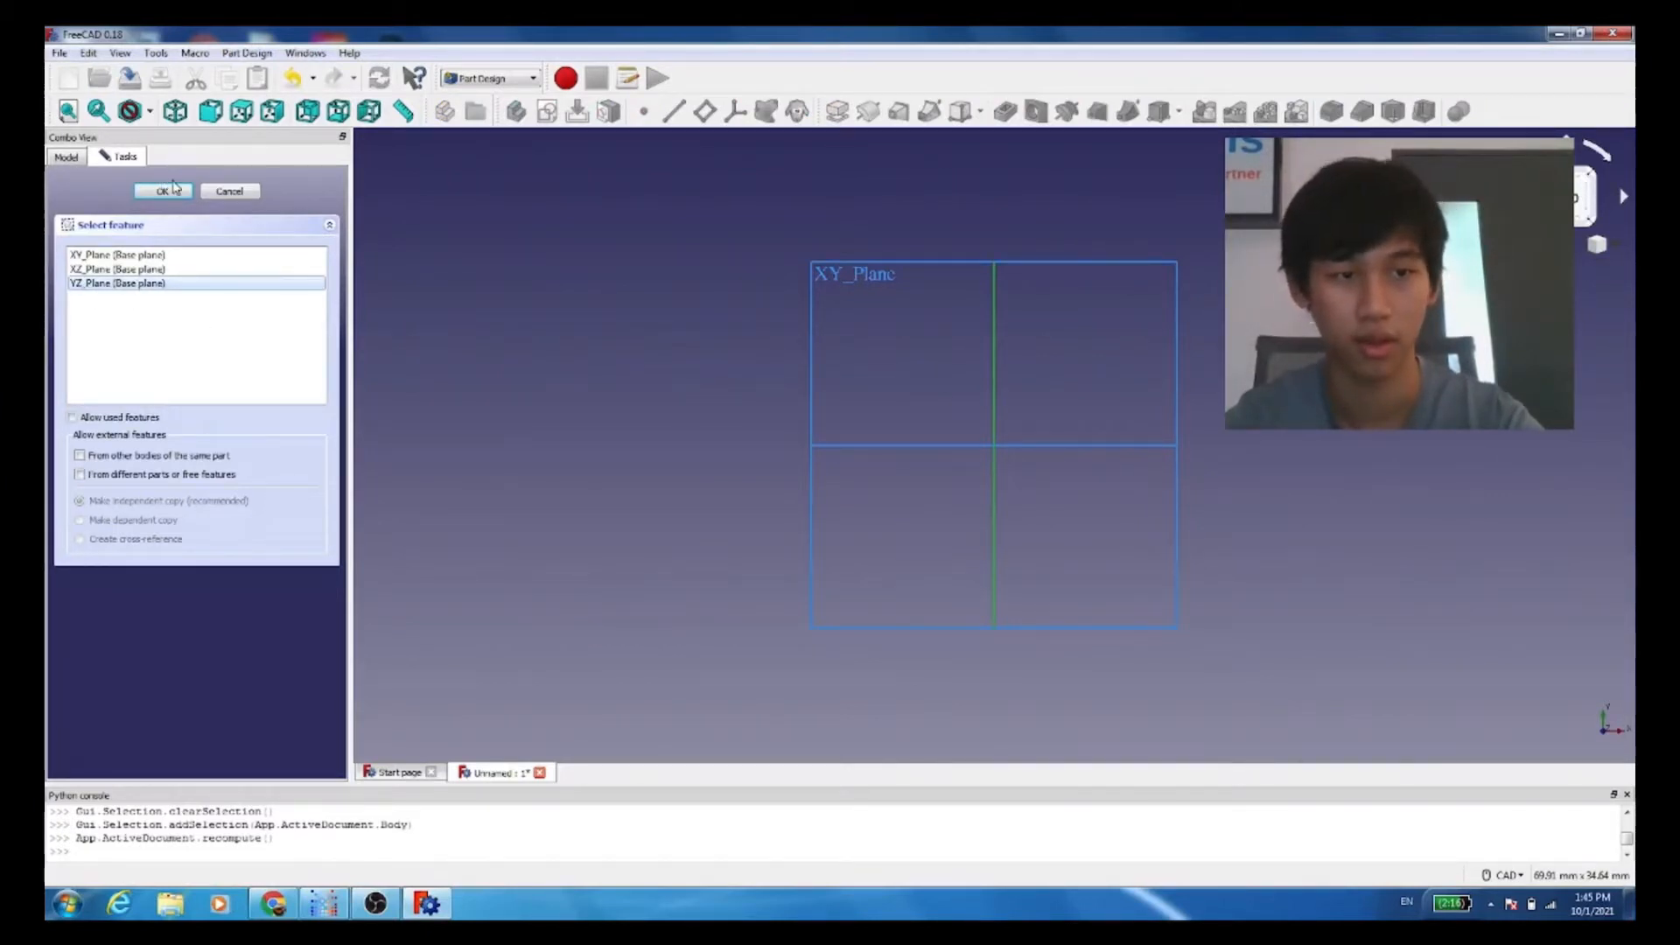
click(171, 188)
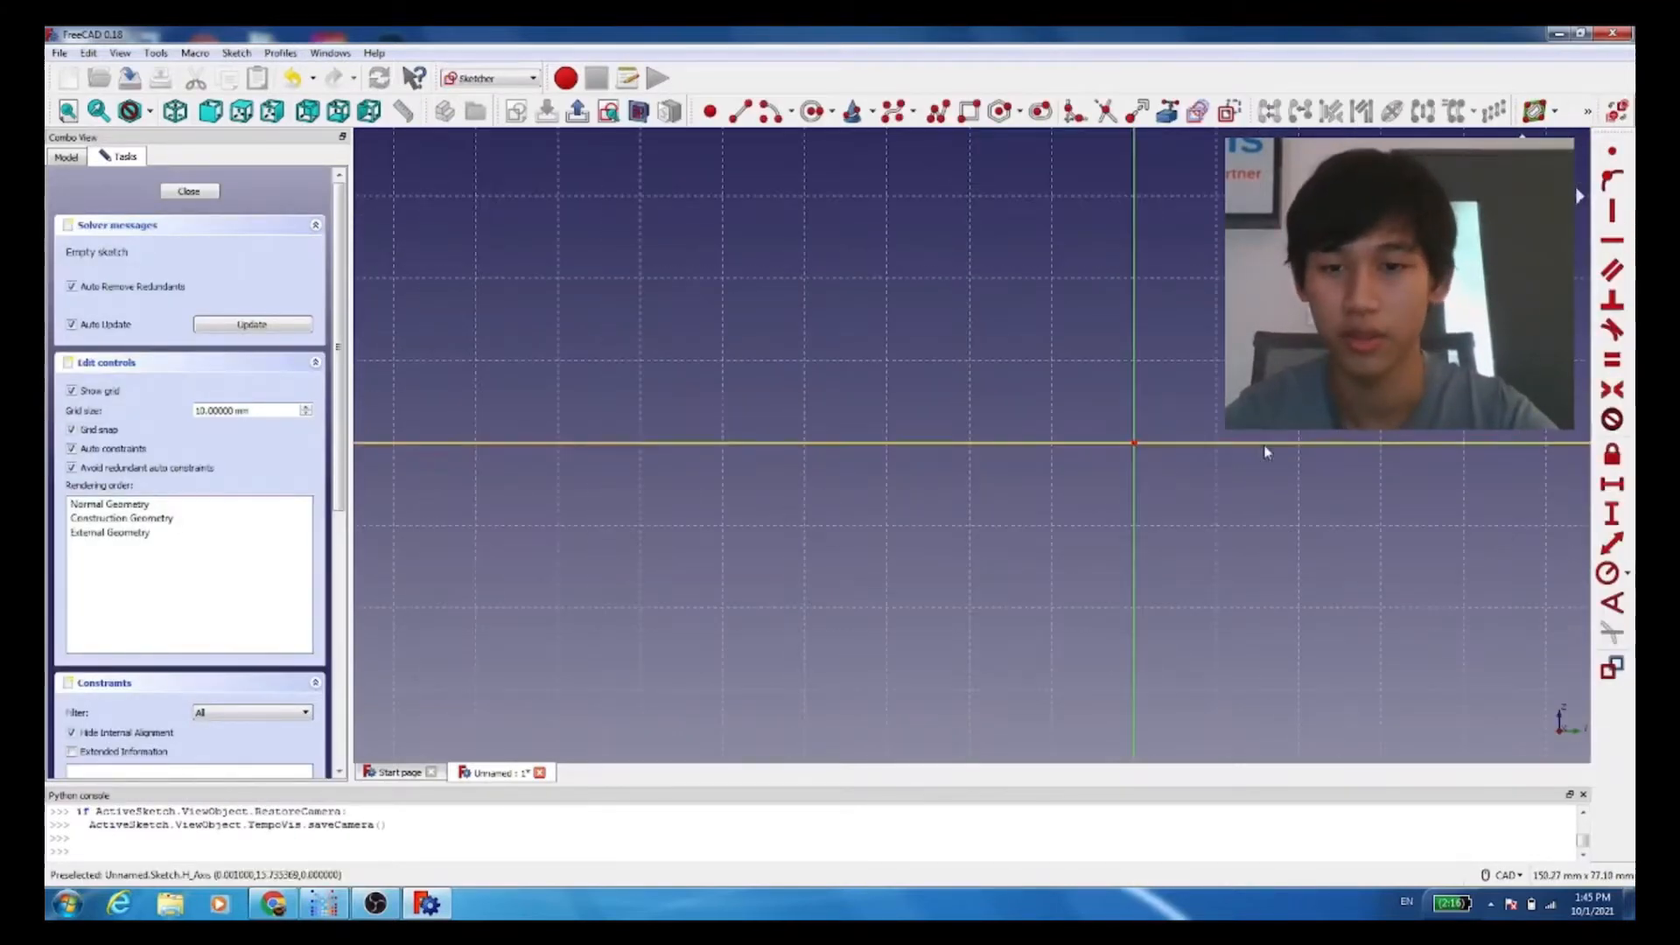
Step: Try to sketch a rectangle about 40 mm by 10 mm with its lower edge along the horizontal axis
scroll(1263, 454, down, 2)
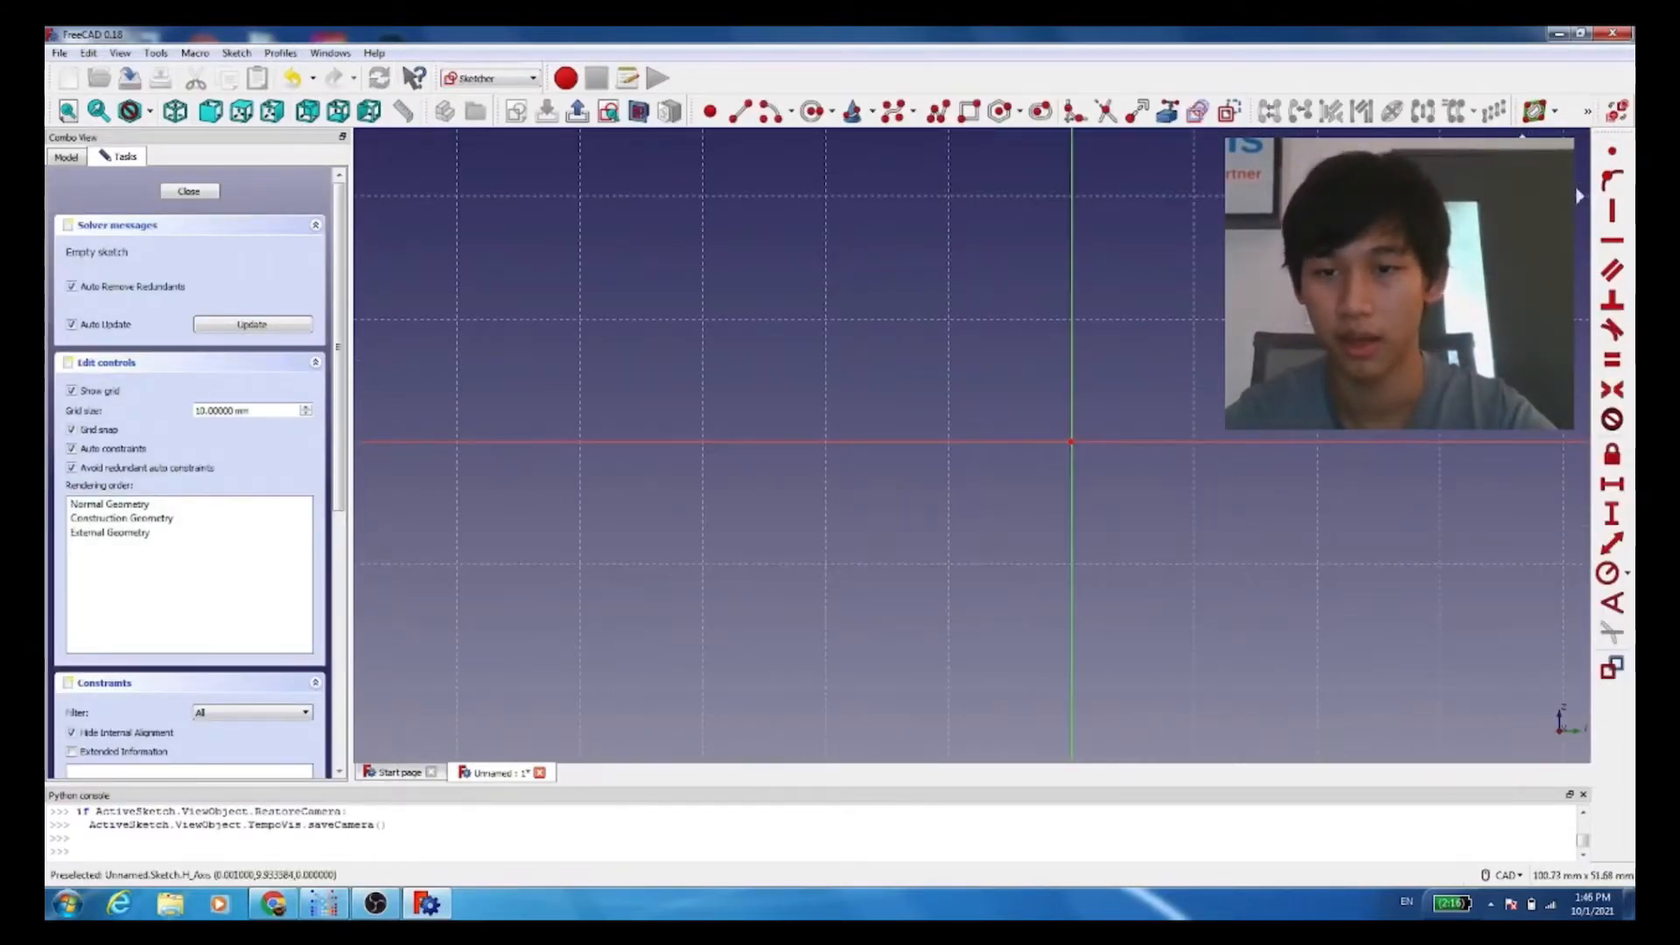
mouse_move(1232, 333)
middle_down()
mouse_move(1117, 390)
mouse_move(1104, 329)
middle_up()
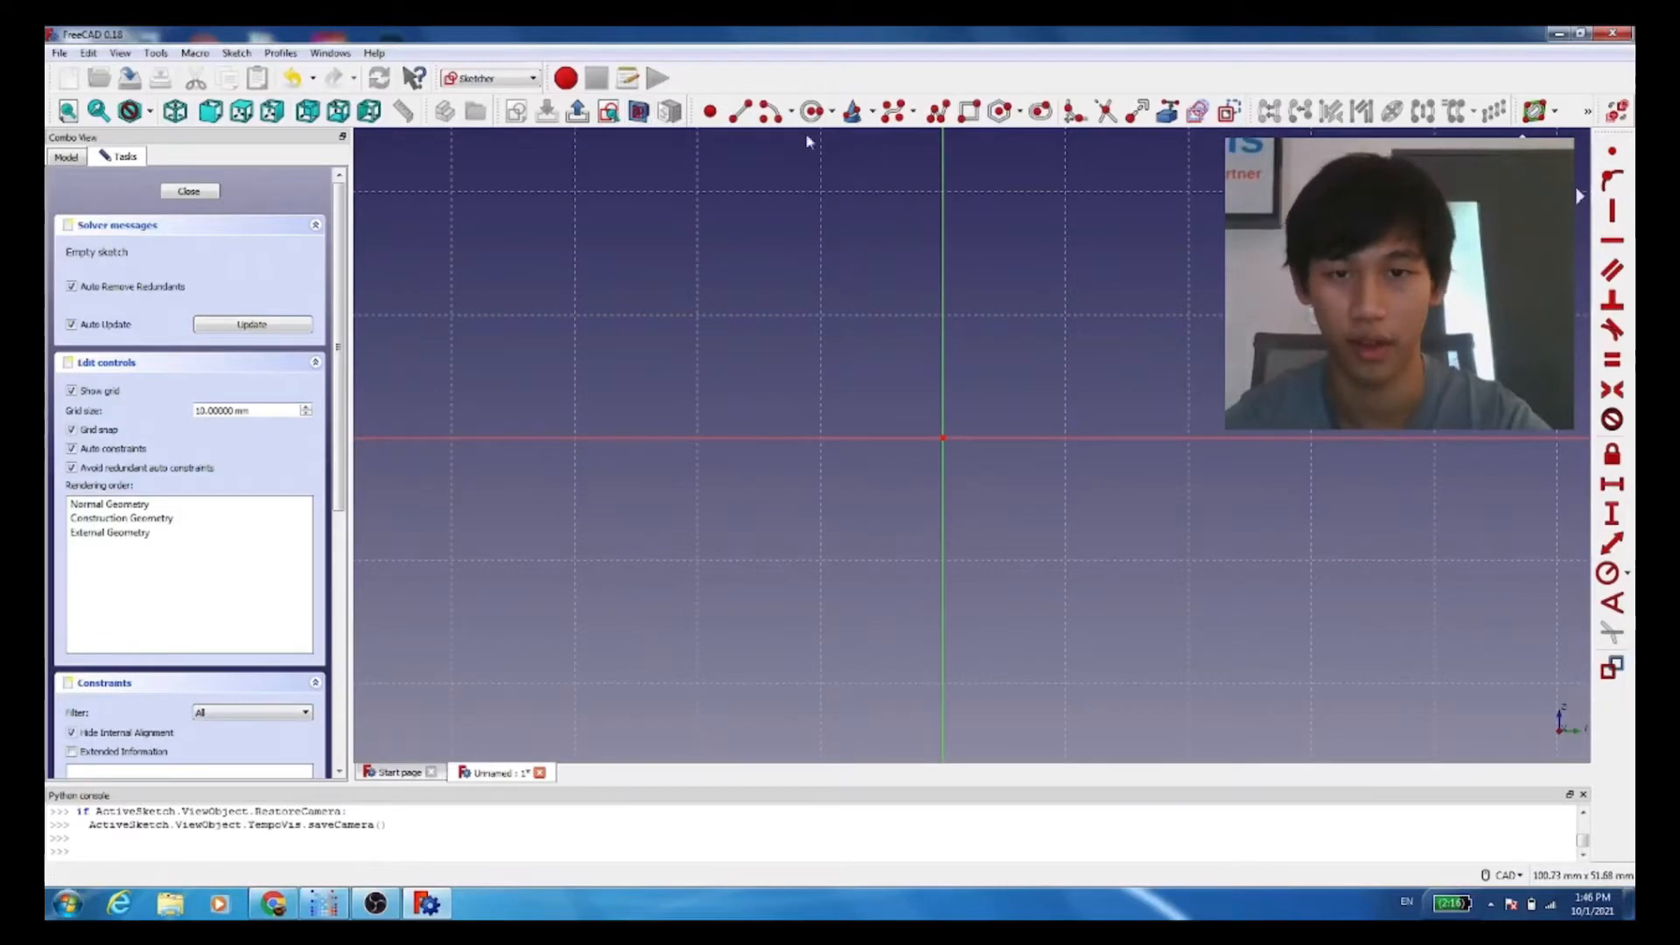
click(969, 112)
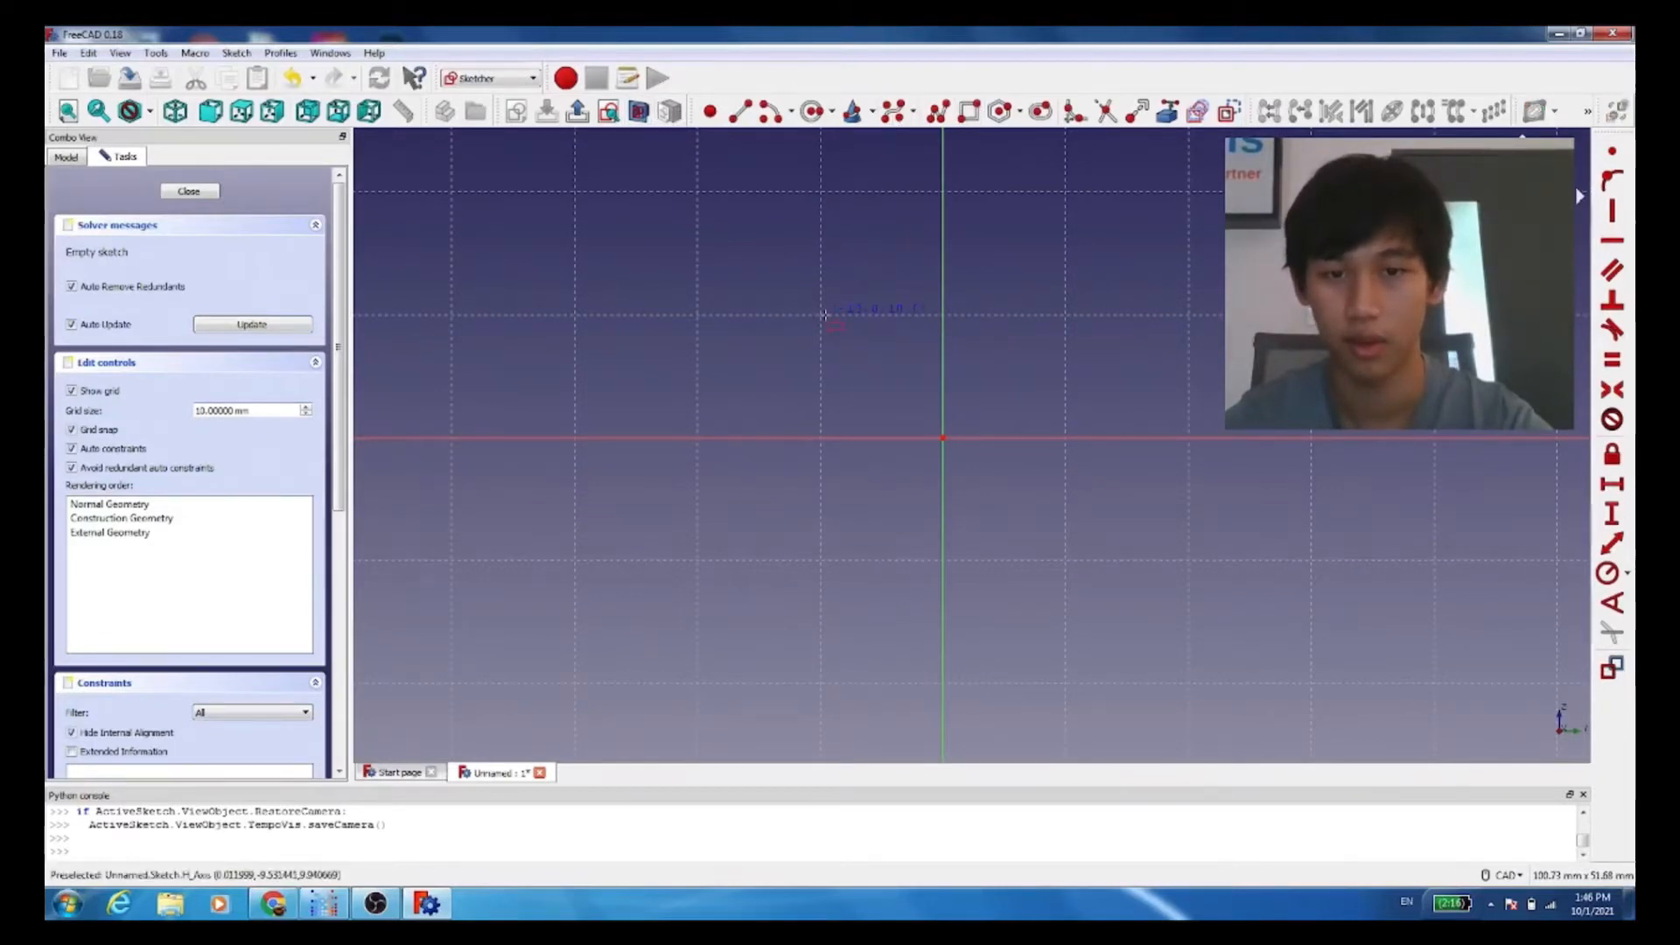
click(820, 315)
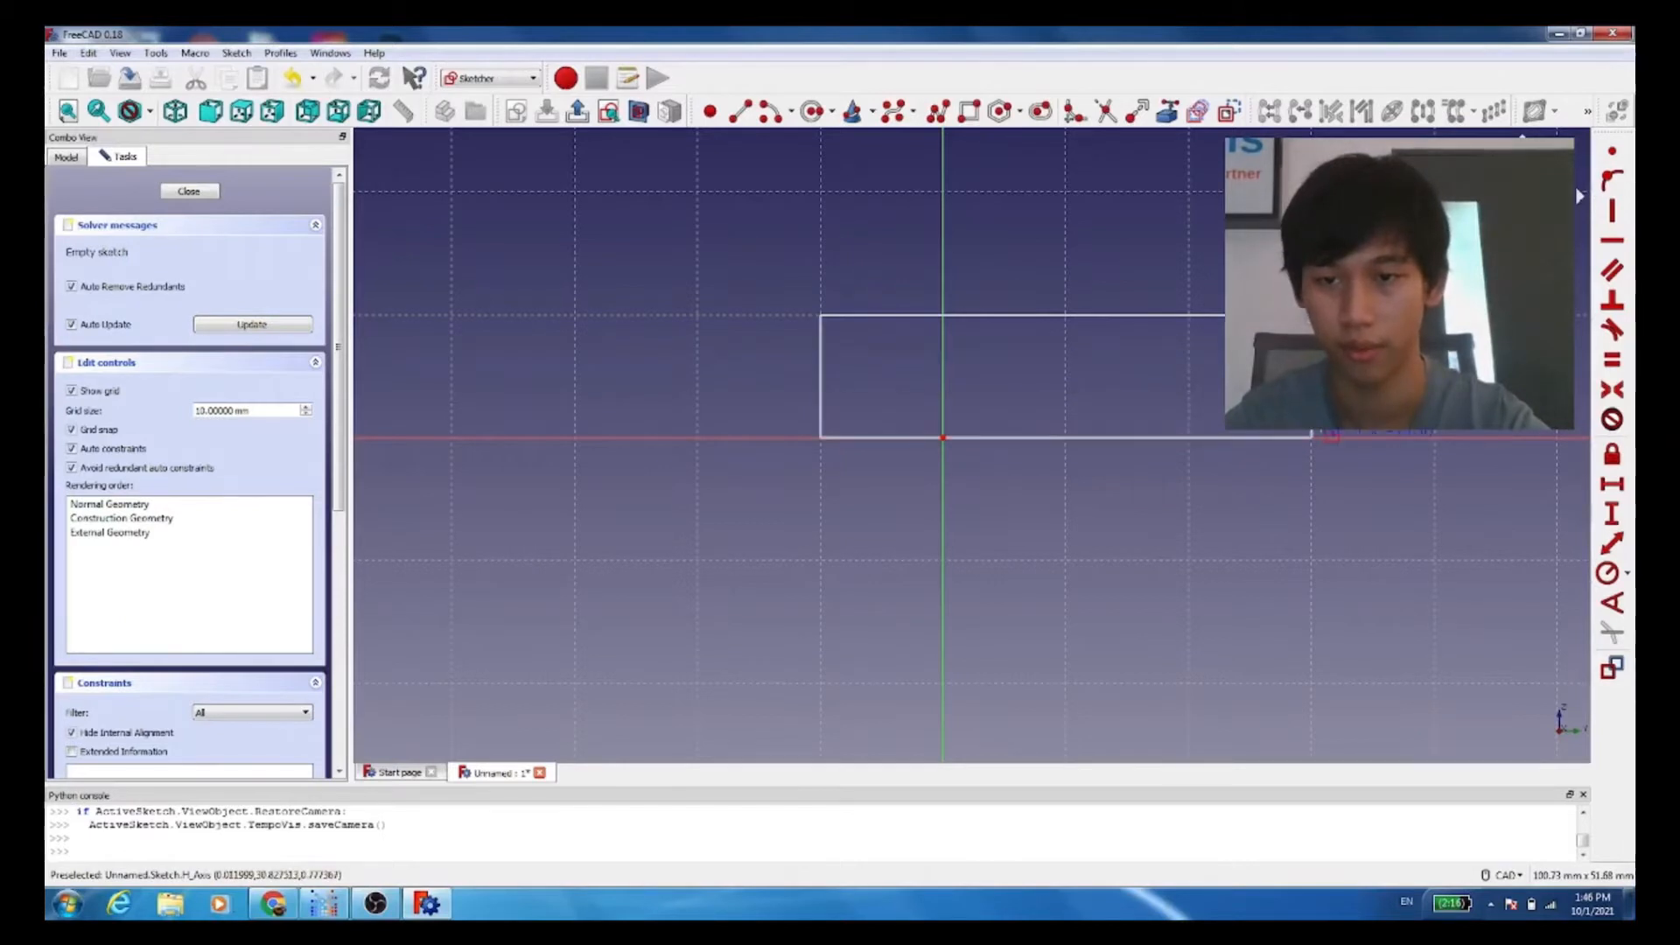
click(1310, 437)
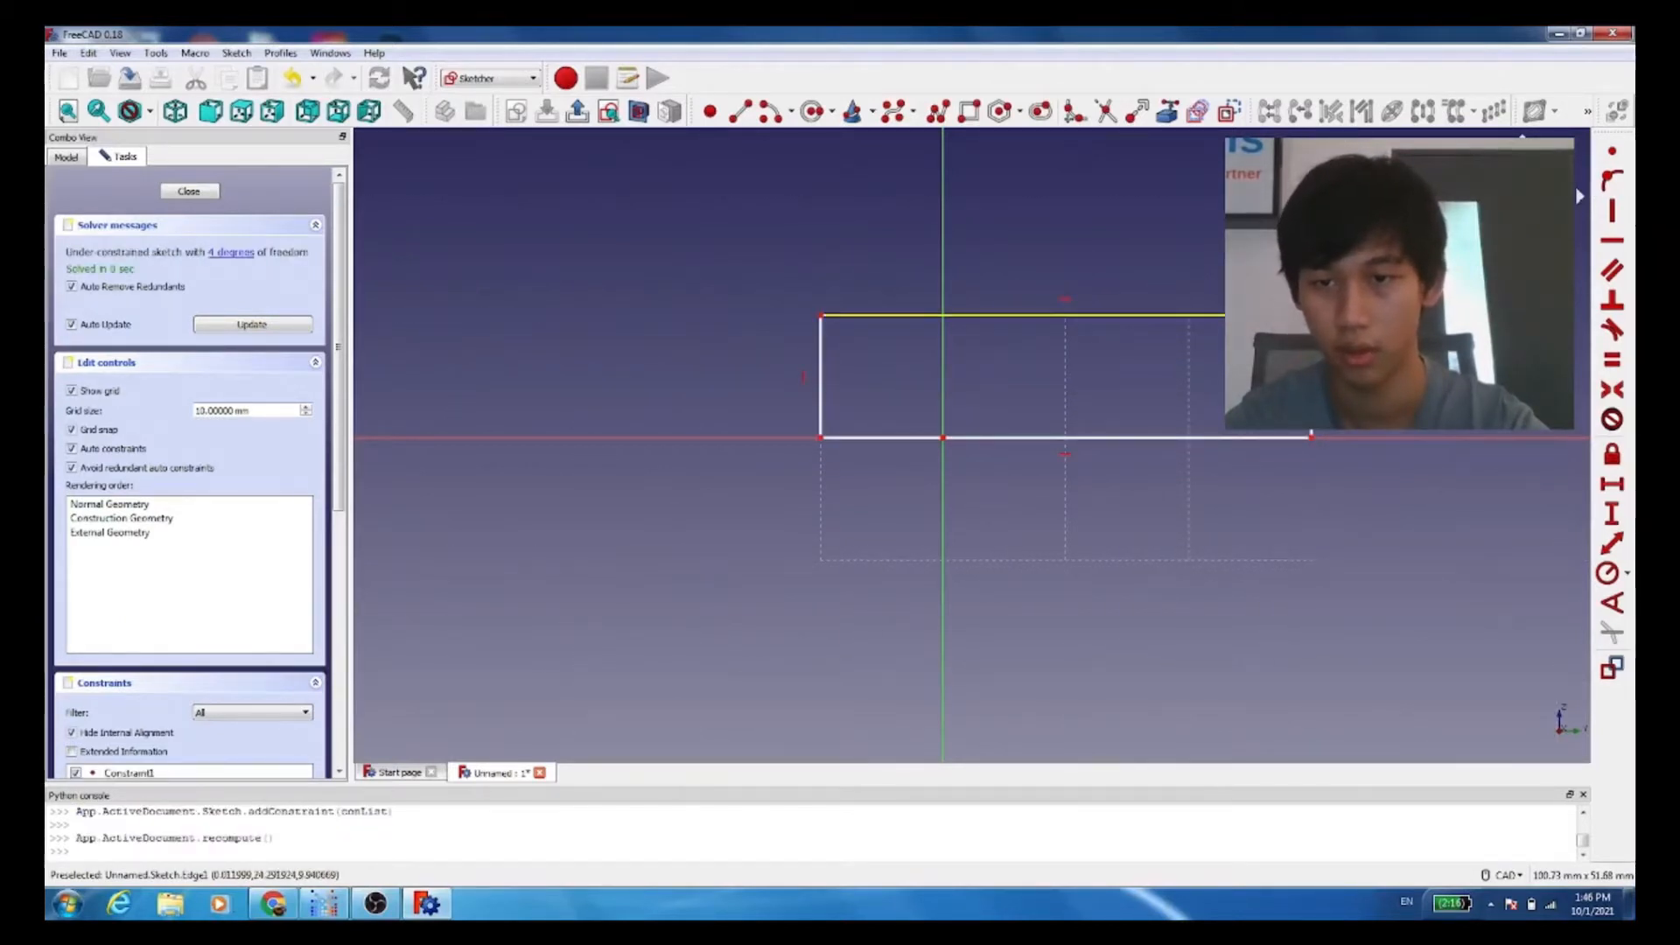
click(1229, 382)
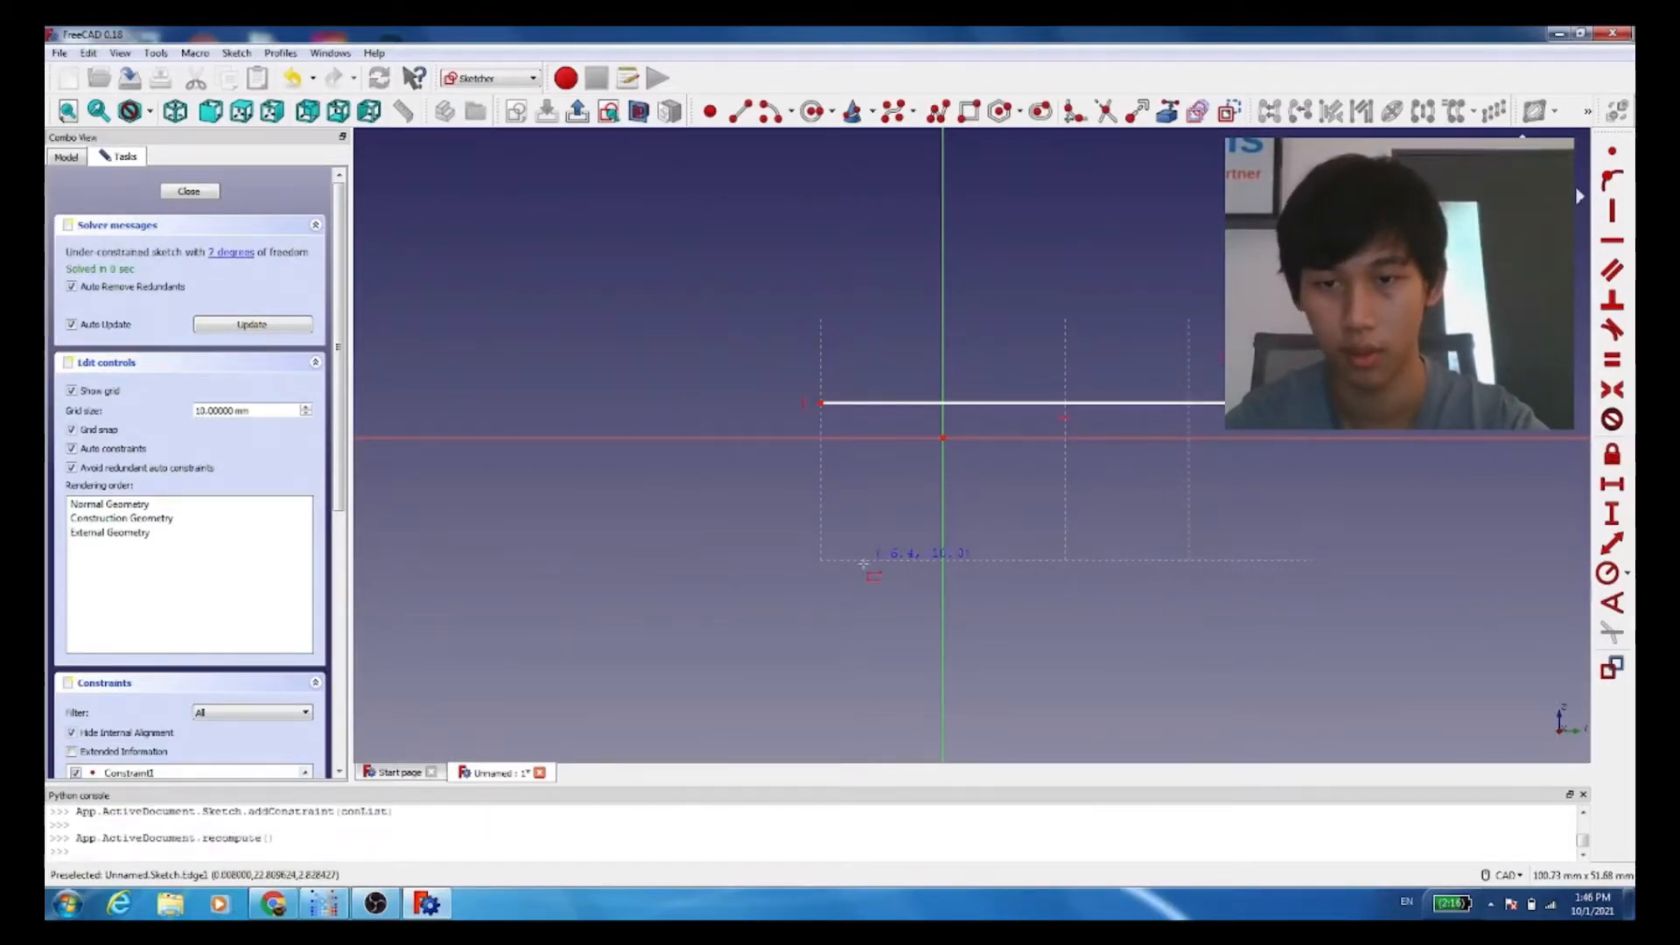
key(ctrl+z)
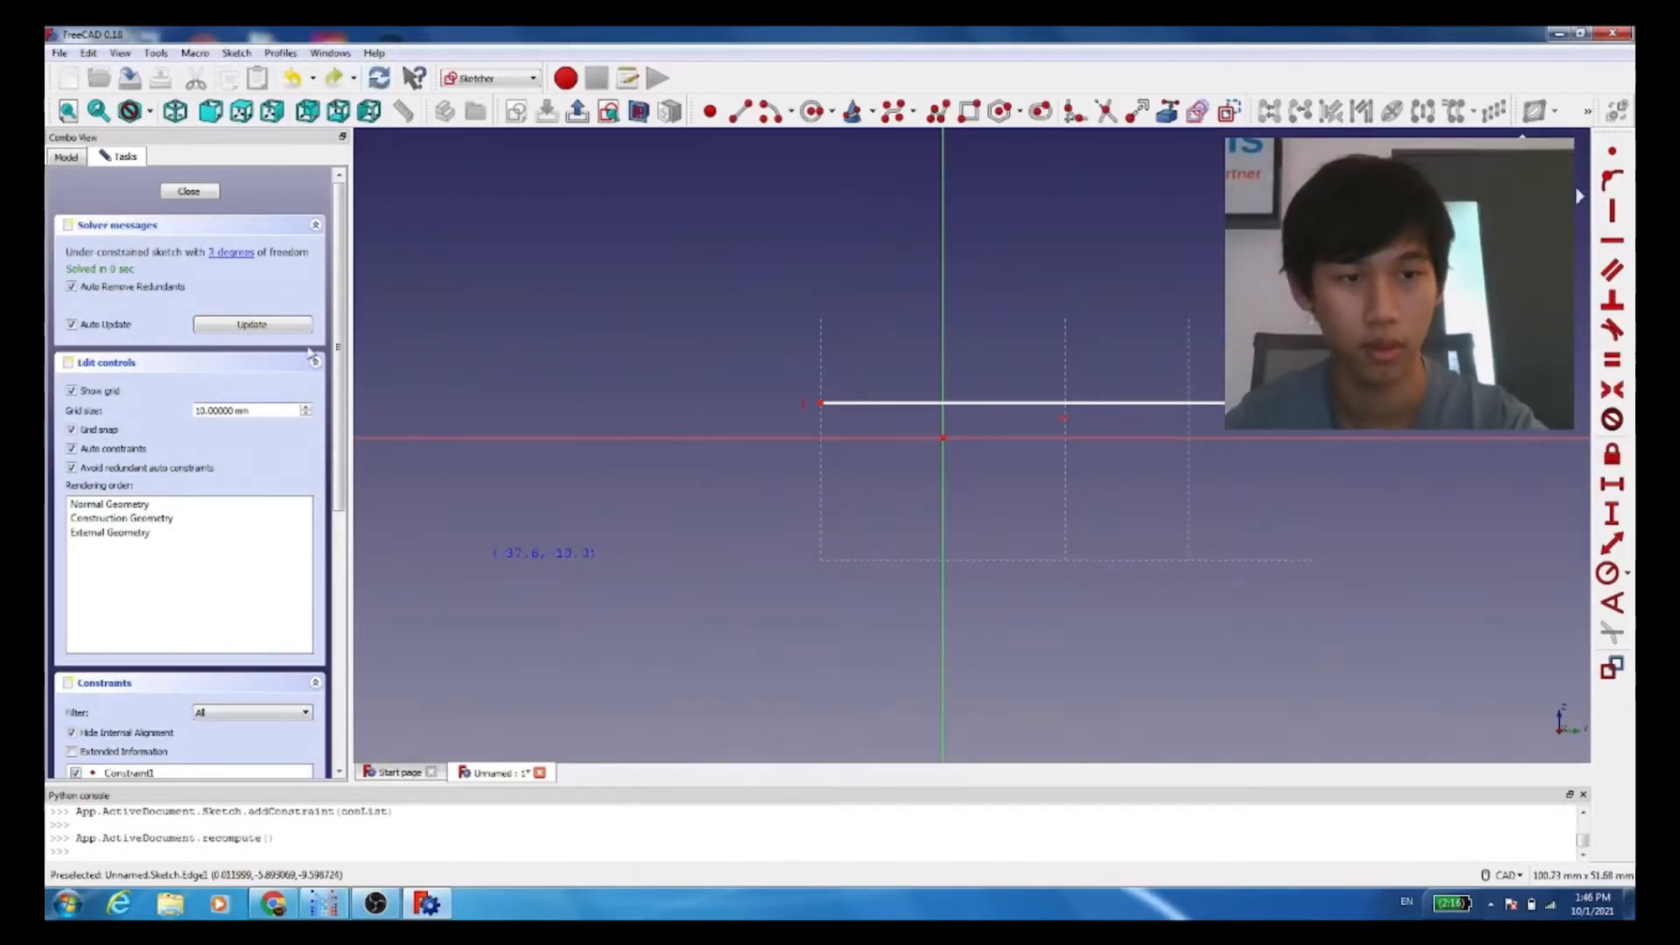
Step: Examine the sketch in the rear, isometric, front, top, bottom and left standard views
scroll(709, 455, up, 3)
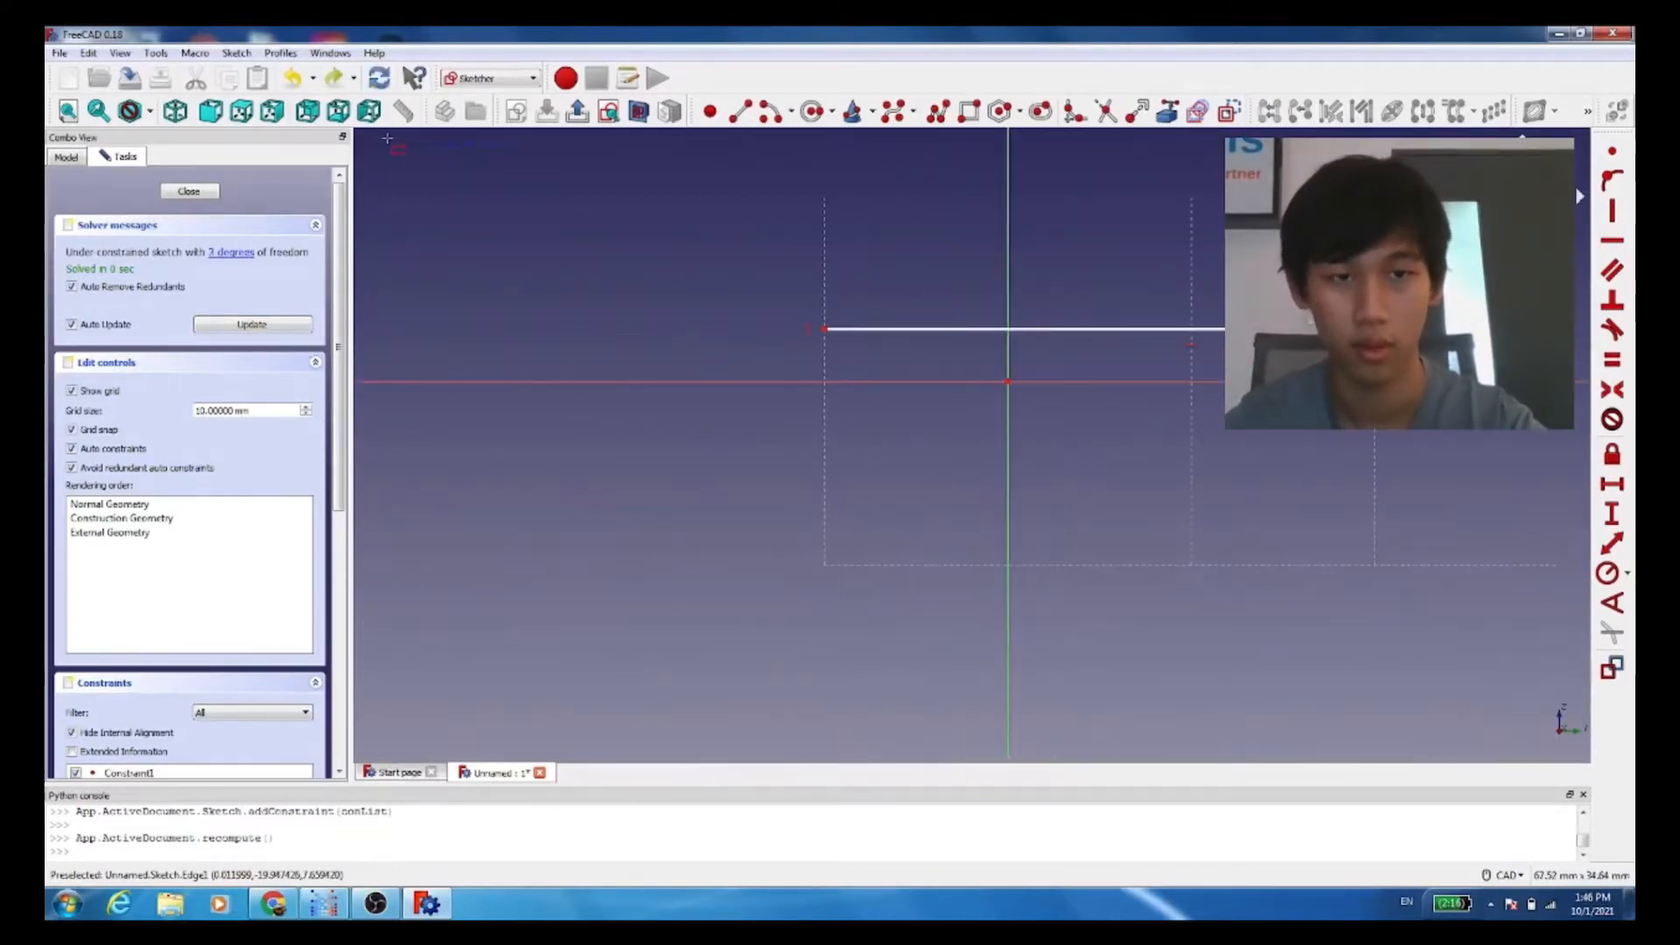
click(307, 110)
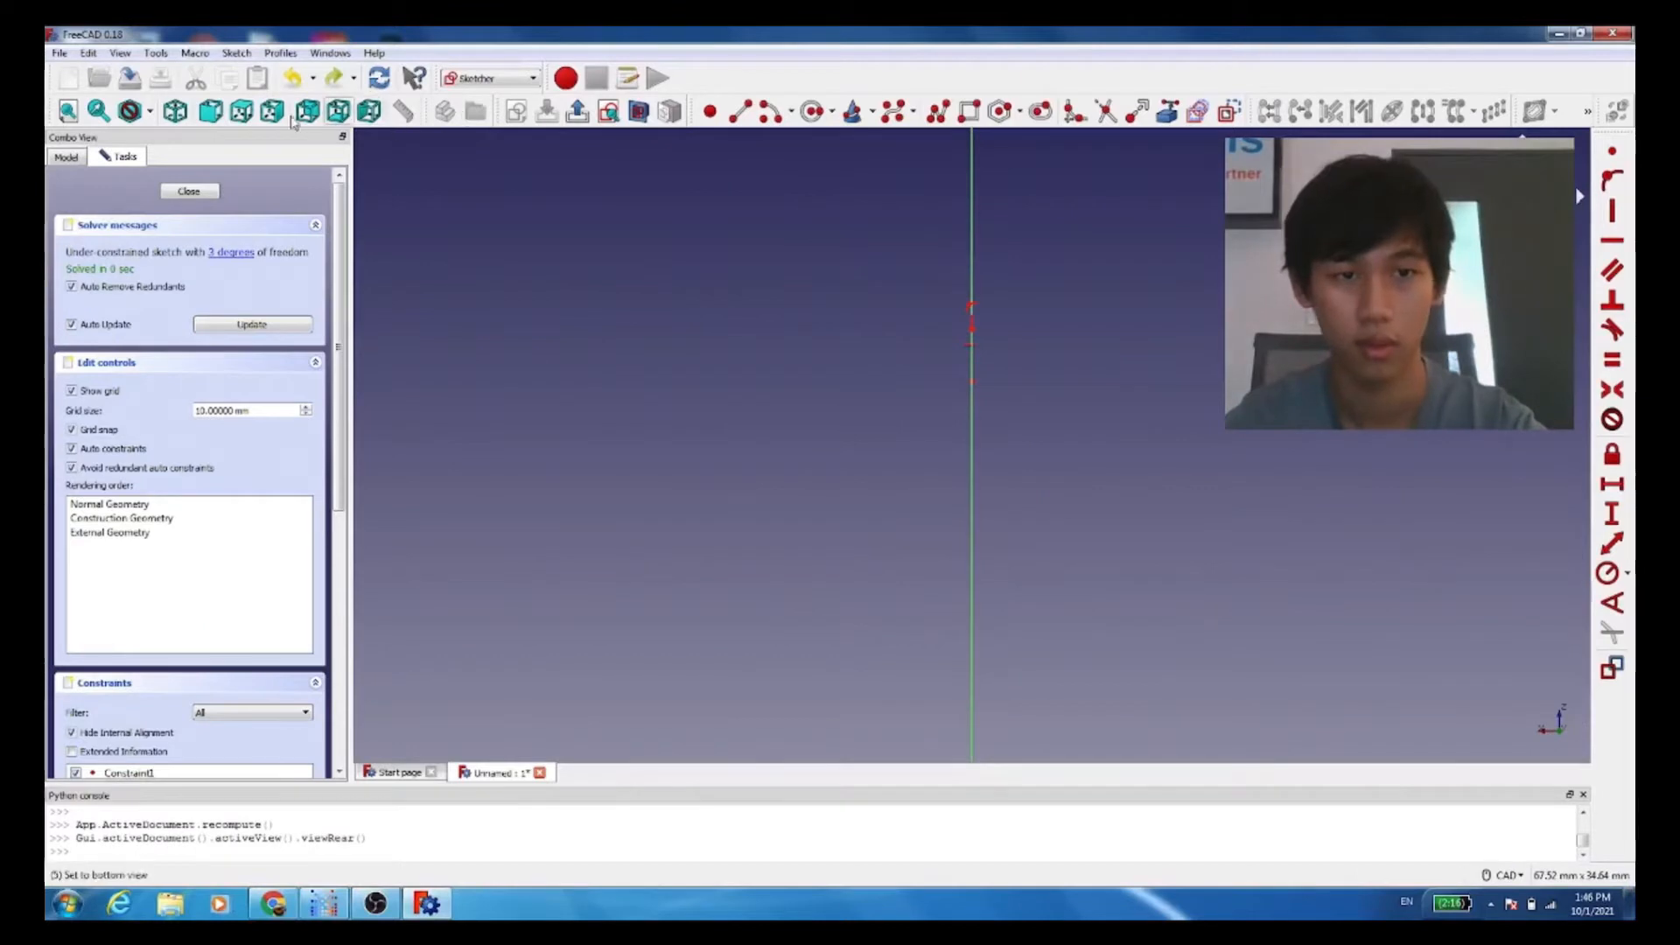
click(176, 110)
click(176, 110)
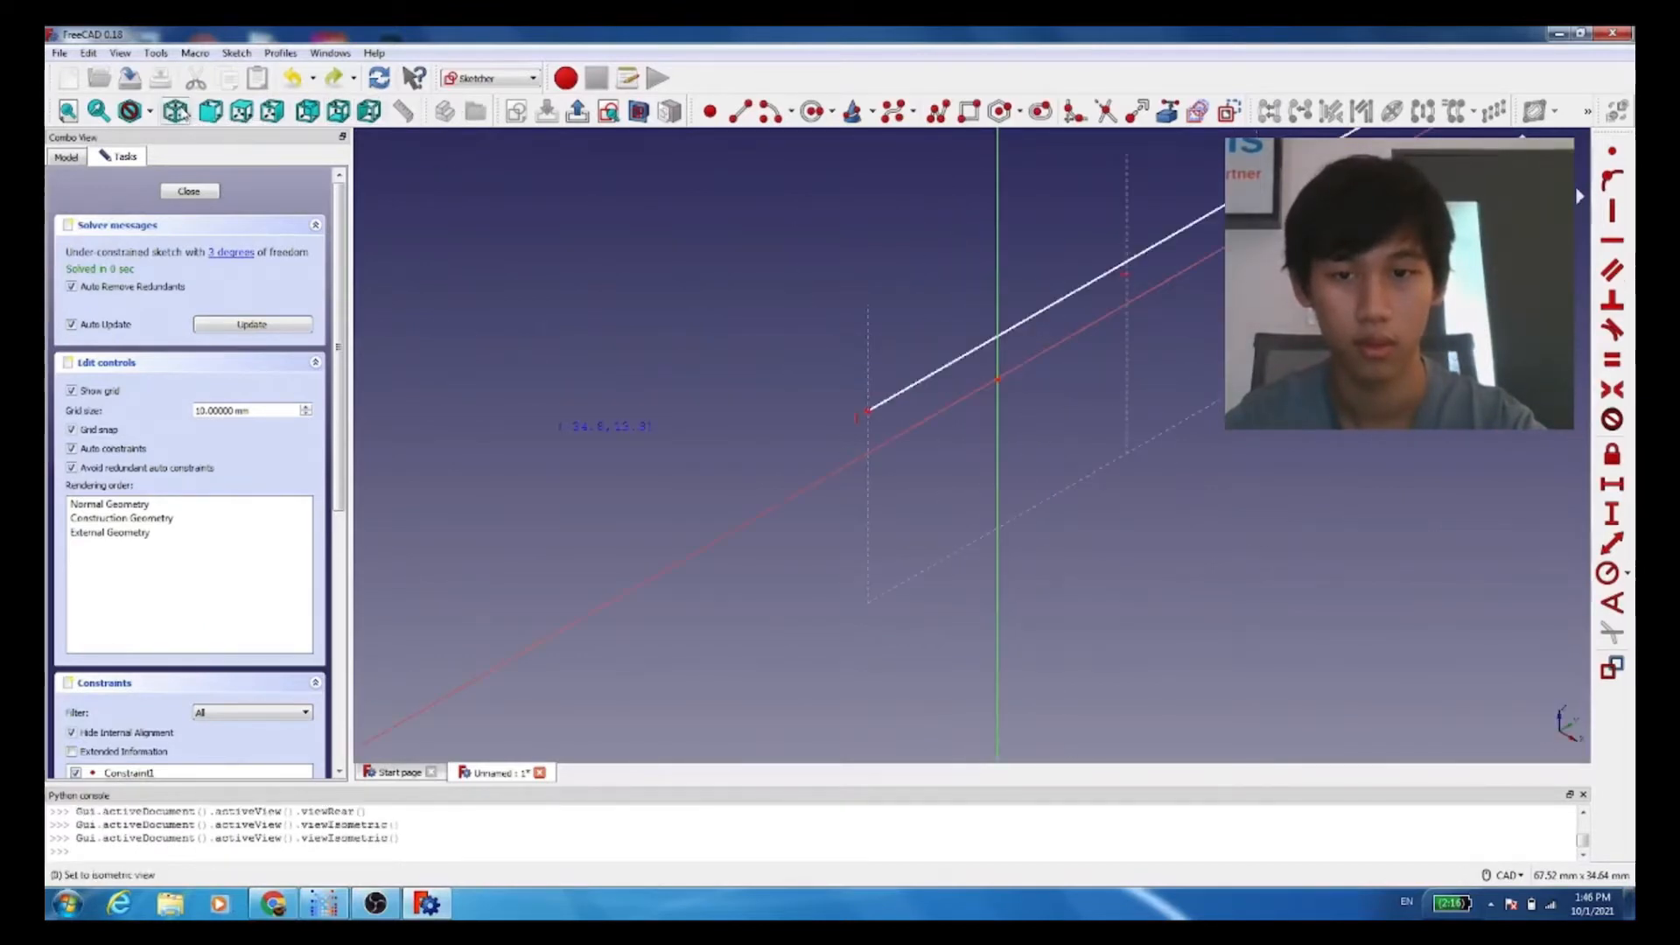
click(211, 111)
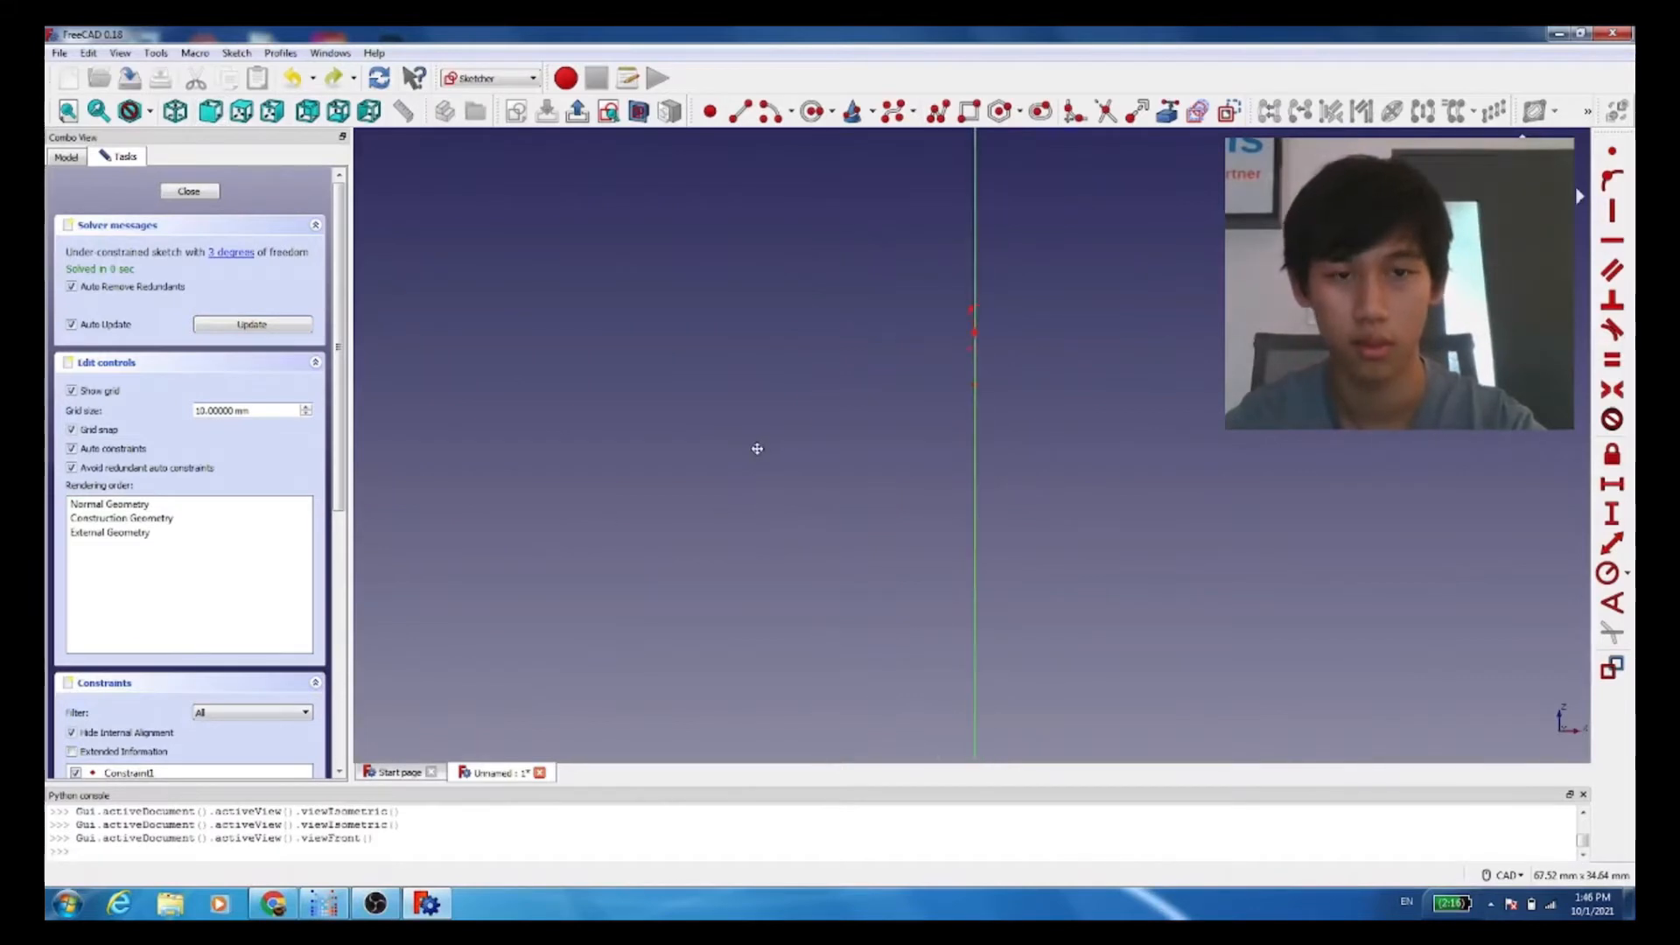
click(242, 111)
click(215, 112)
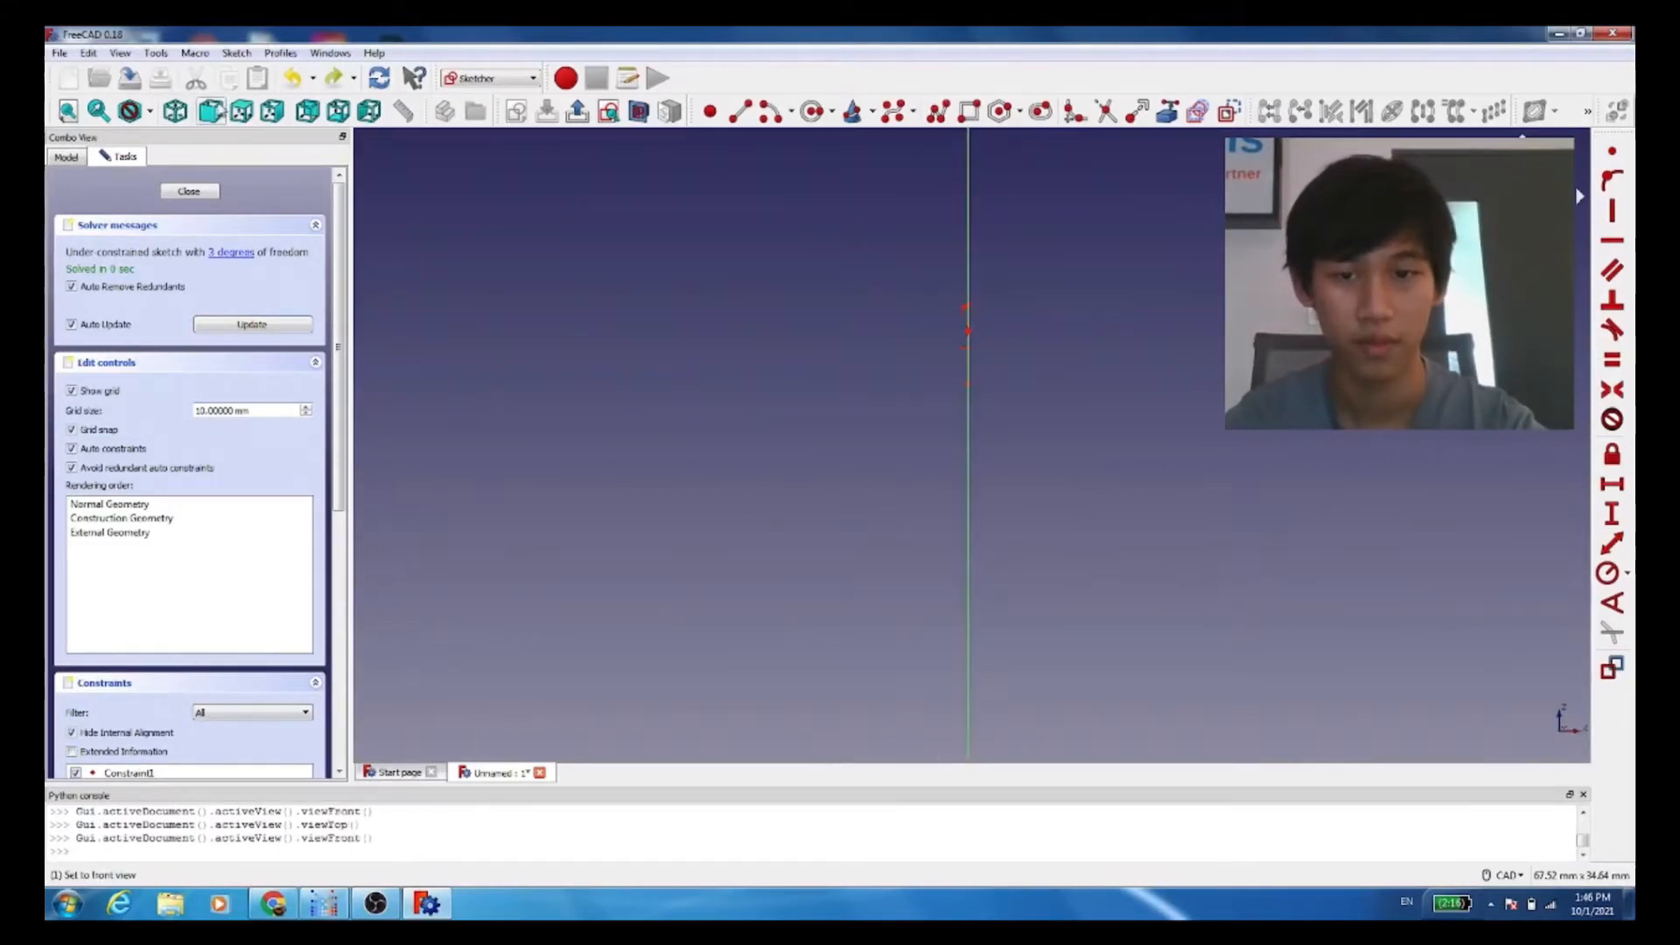
click(217, 111)
click(307, 112)
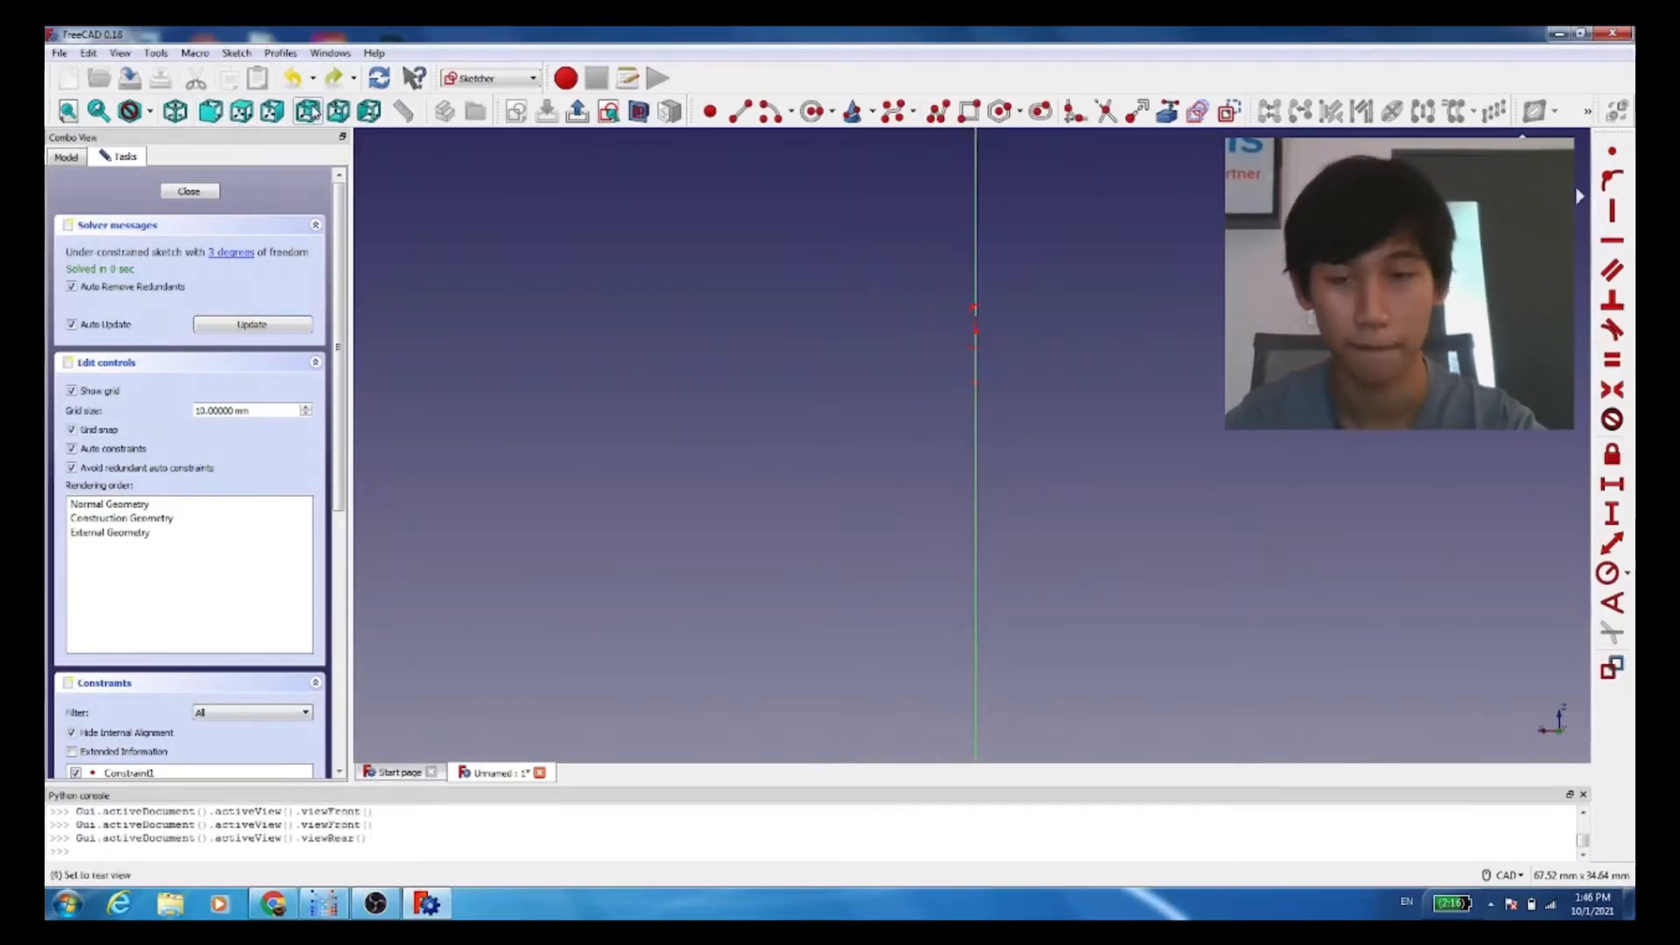
click(337, 114)
click(369, 111)
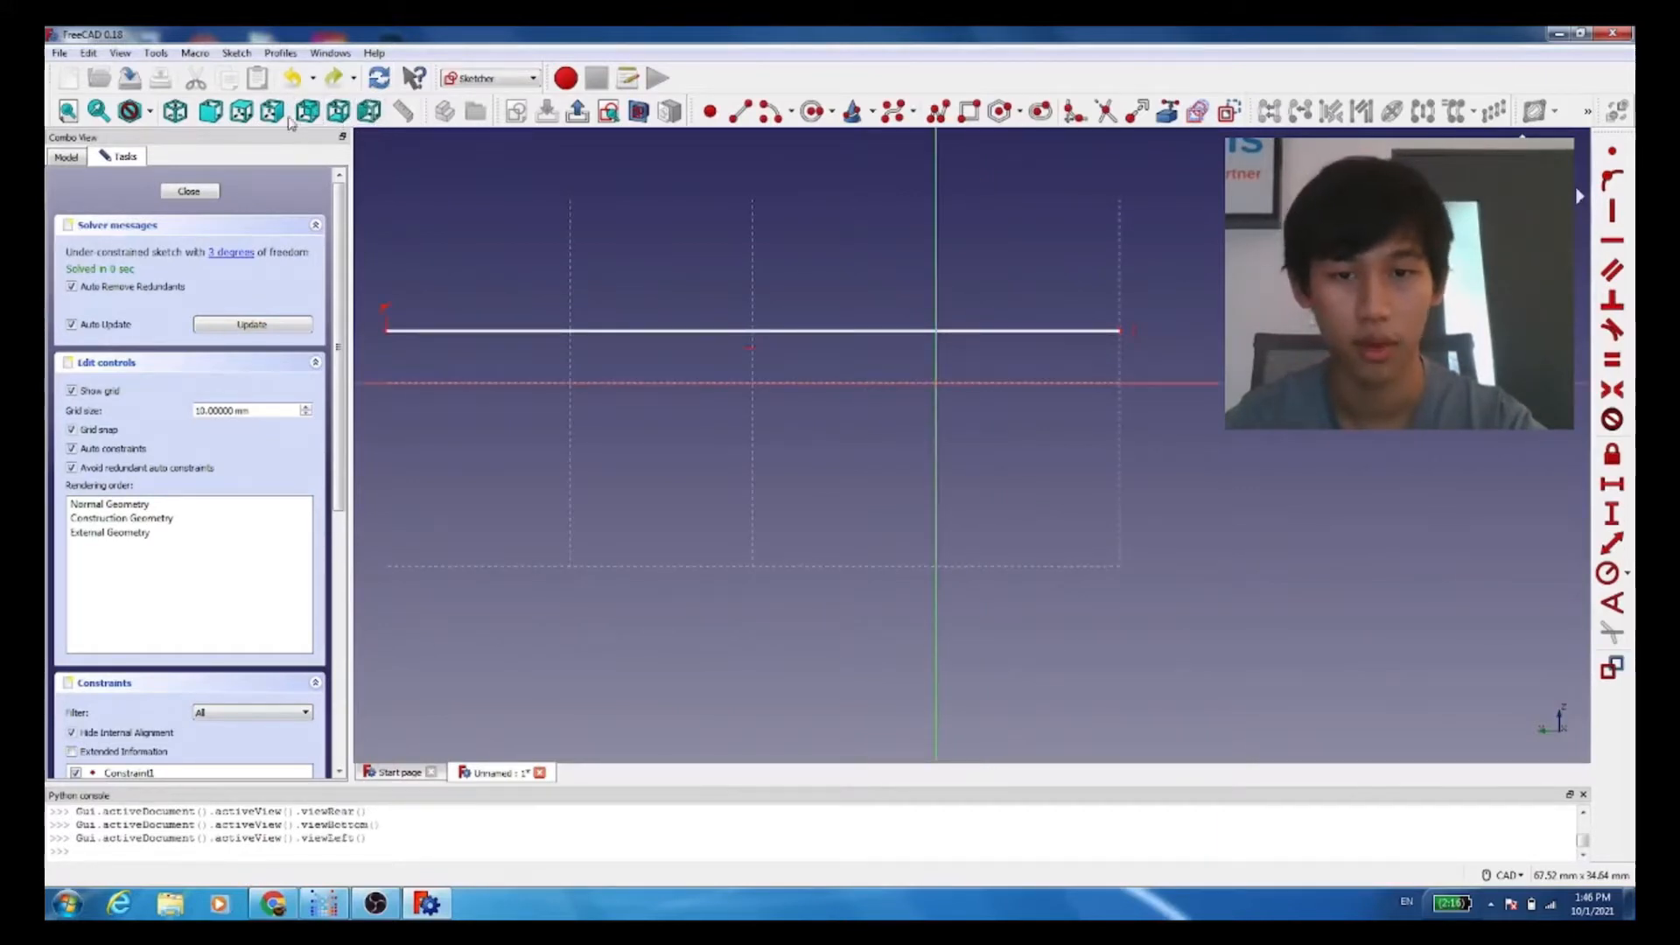
Step: Undo the remaining rectangle geometry to empty the sketch
mouse_move(774, 291)
middle_down()
mouse_move(844, 382)
mouse_move(1024, 428)
middle_up()
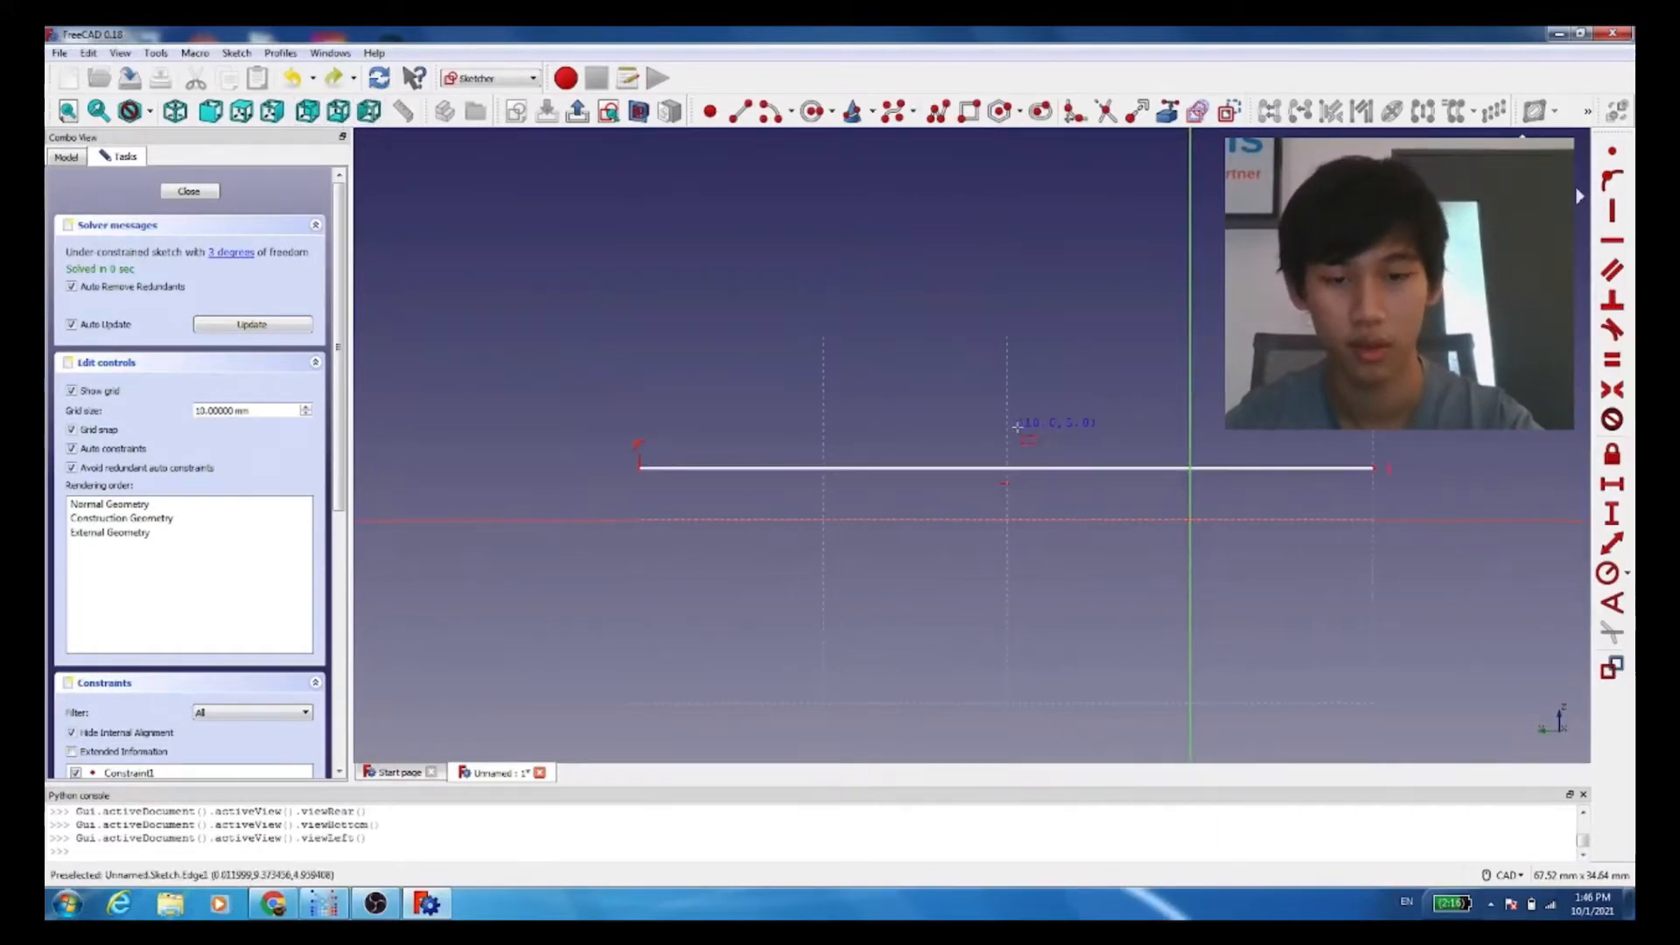
key(ctrl+z)
key(ctrl+z)
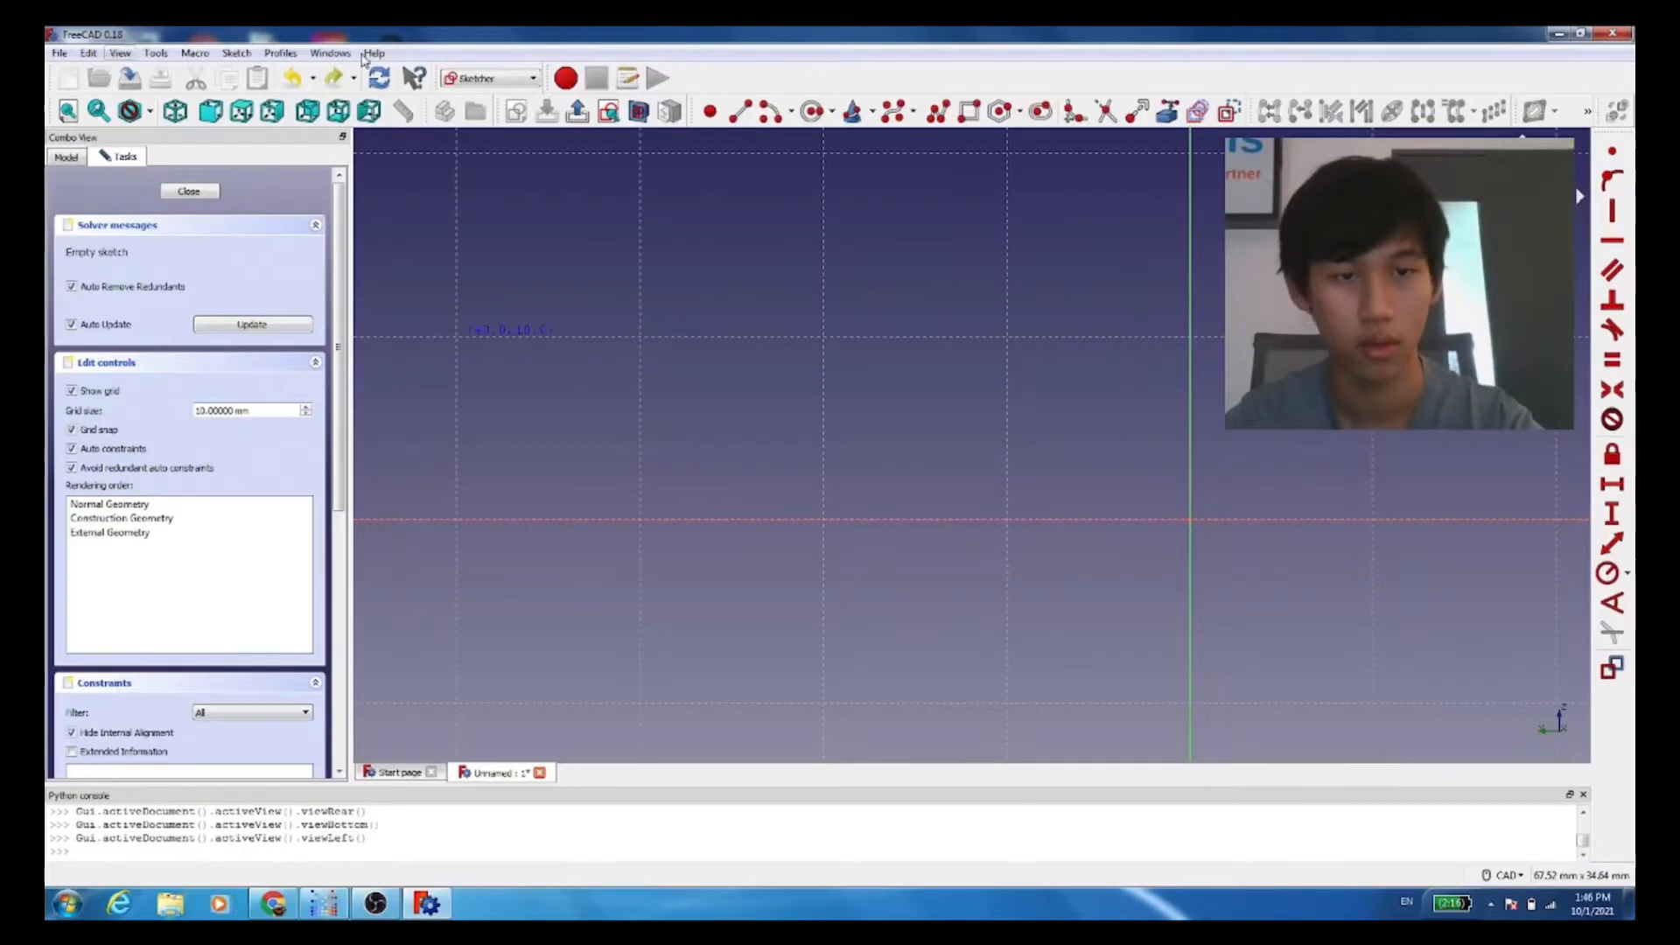
Step: Sketch a rectangle about 40 mm by 10 mm with its lower edge on the horizontal axis, and close the sketch
click(1119, 105)
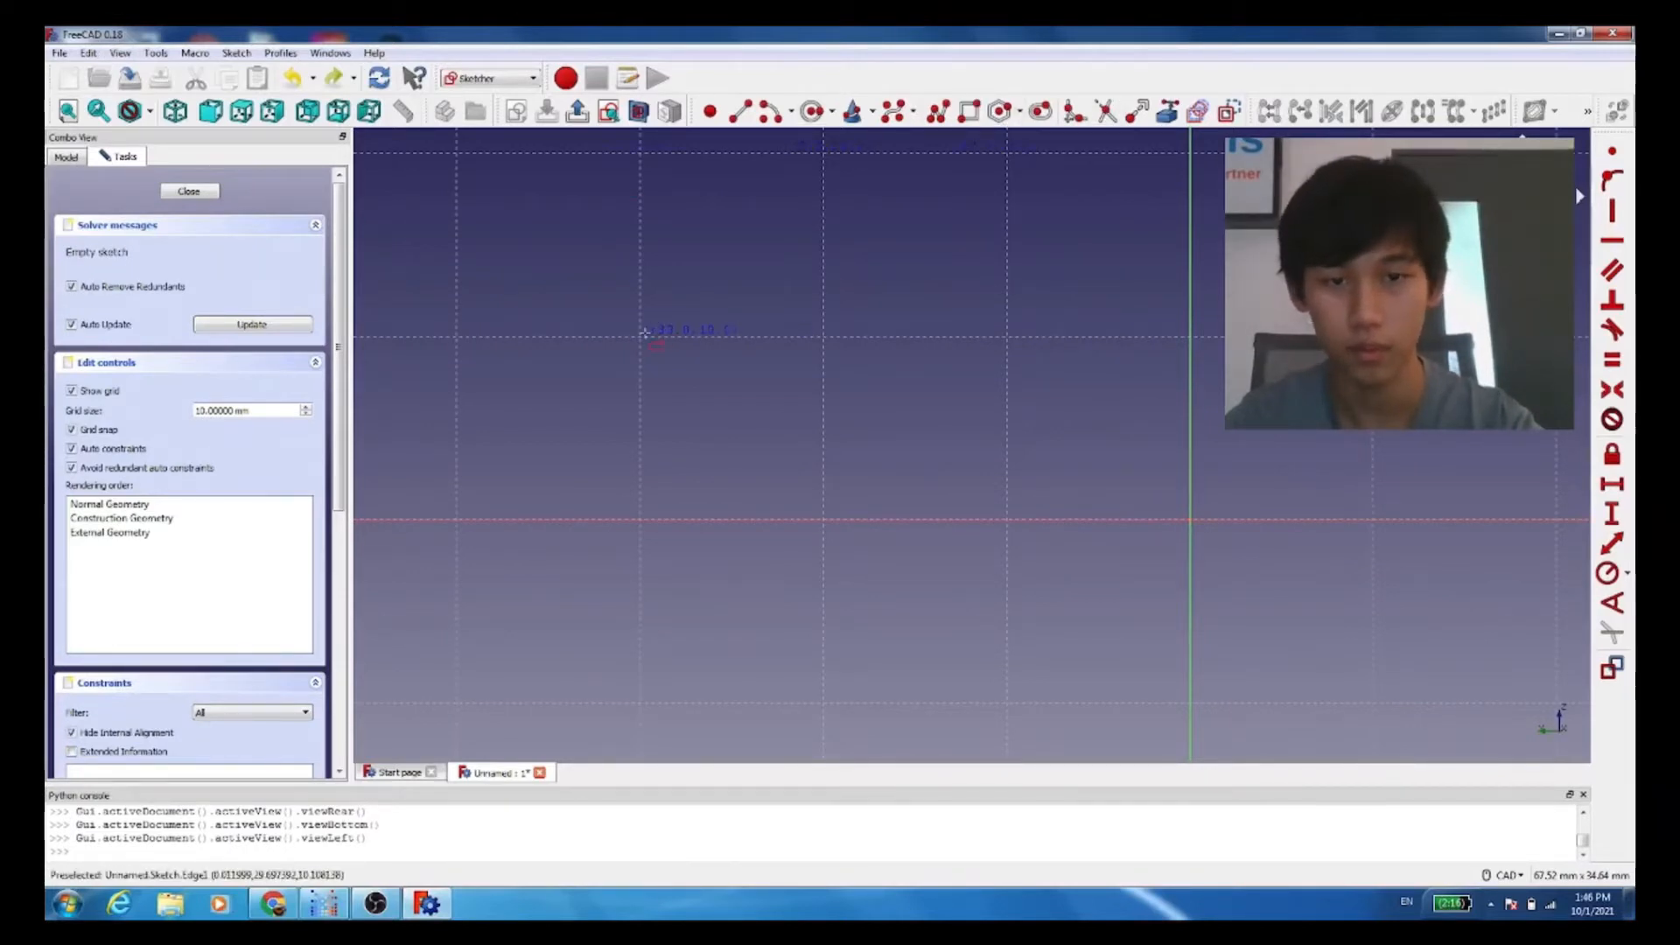
click(636, 337)
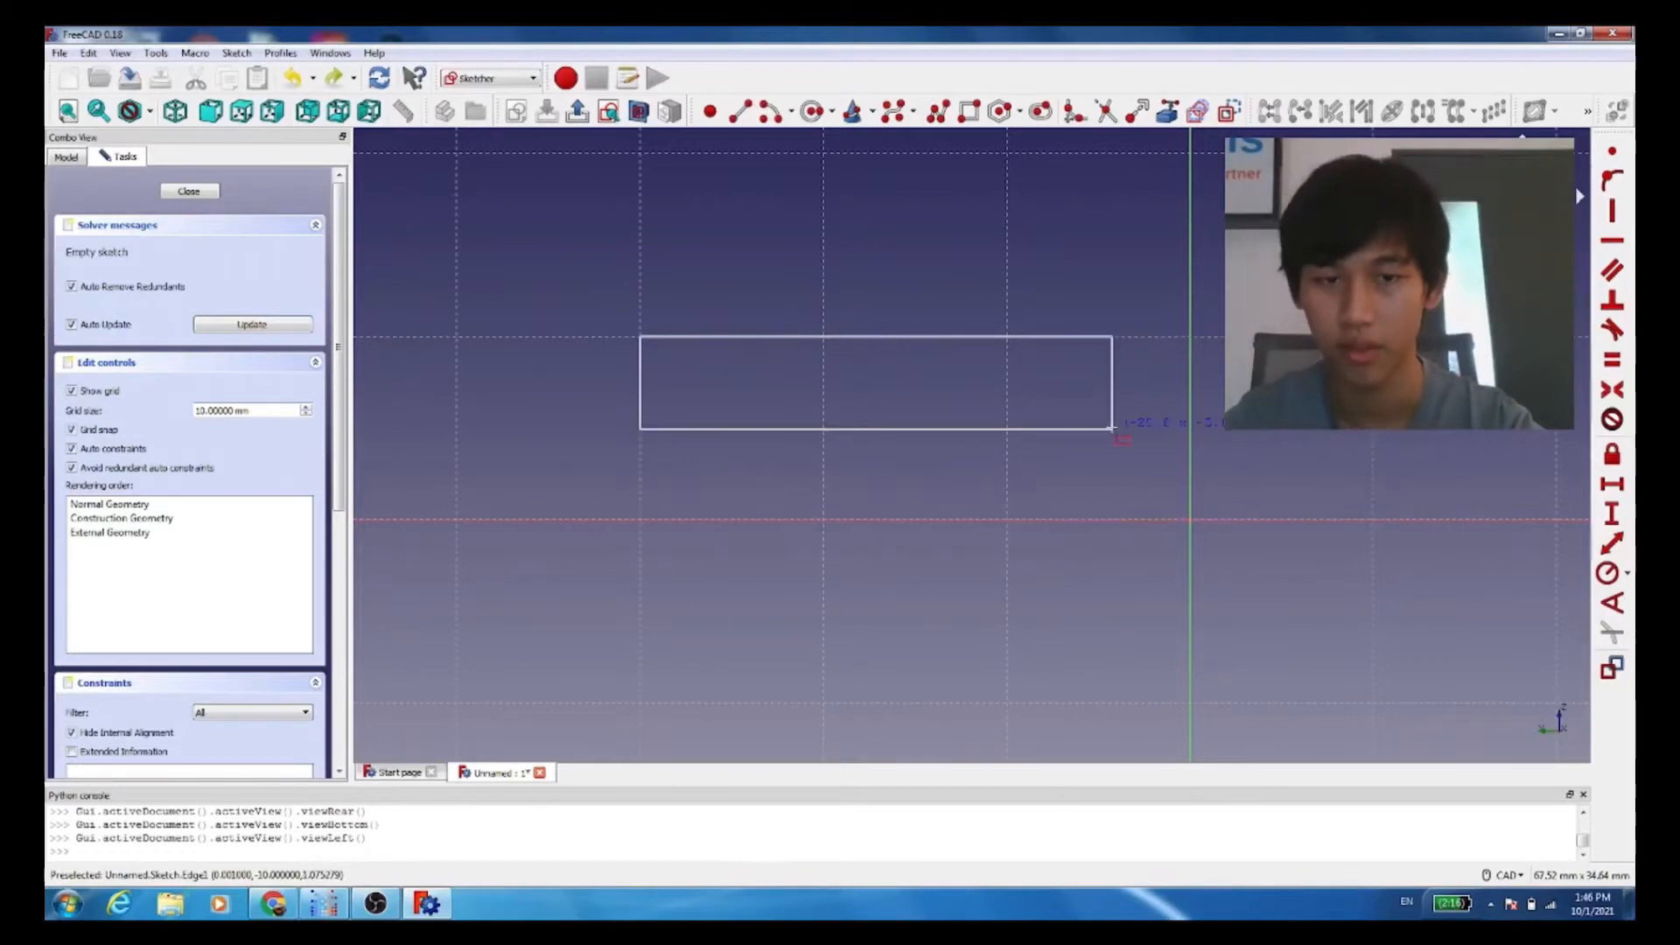
click(1371, 518)
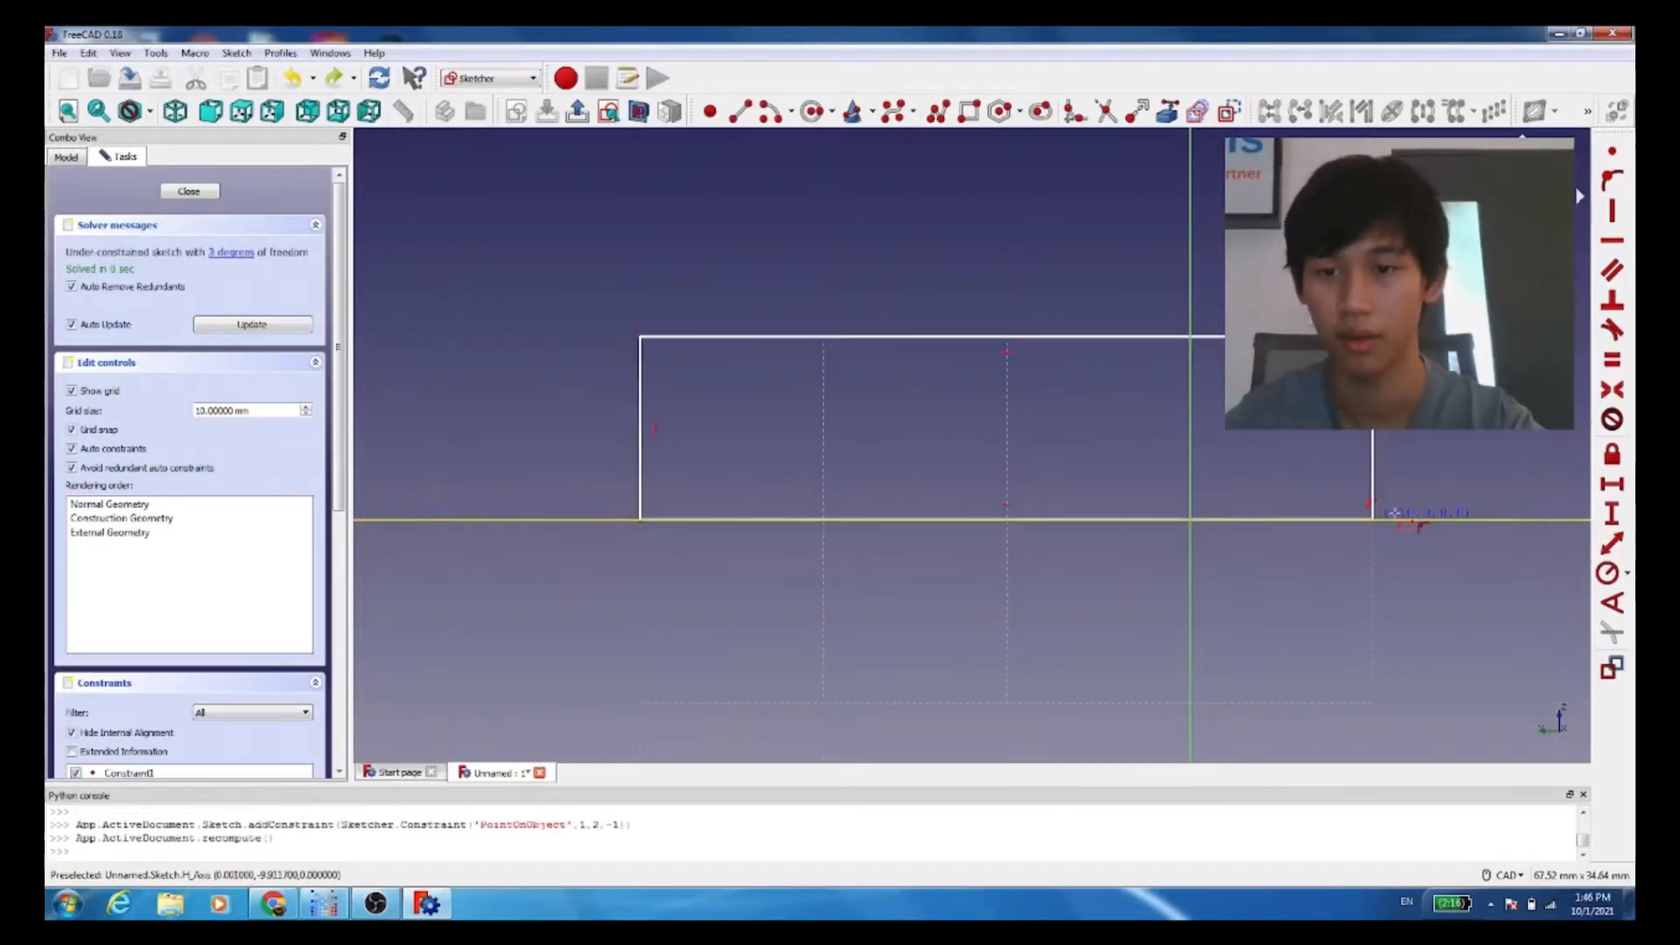
click(197, 192)
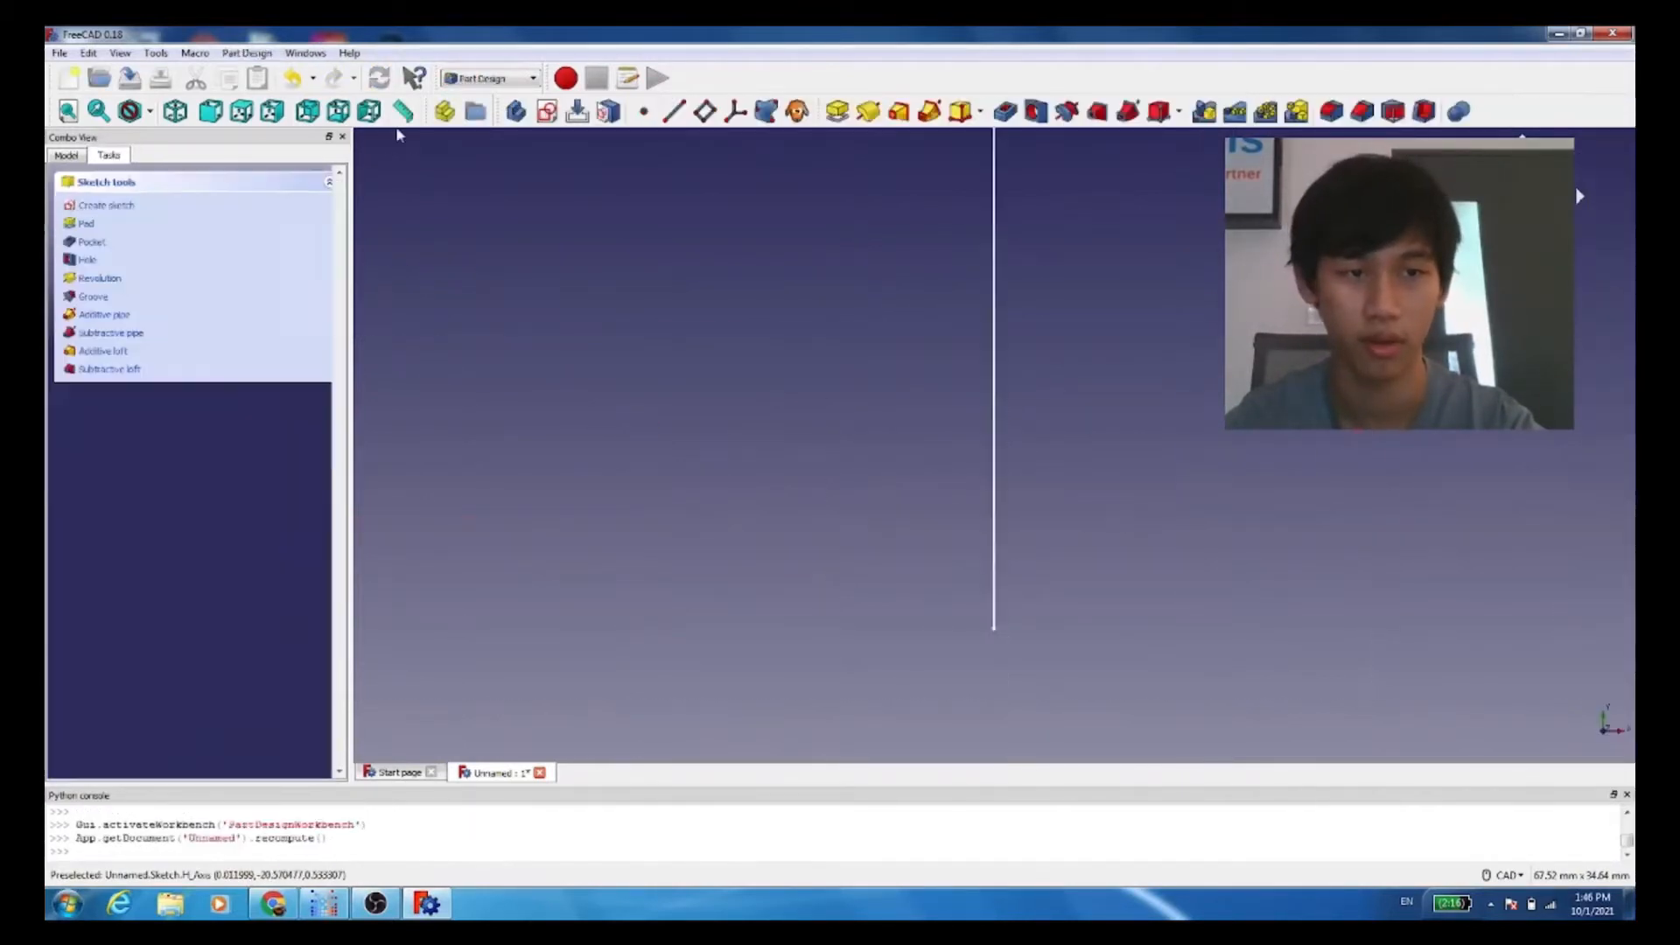
Step: Pad the rectangle sketch with a length of 20 mm
mouse_move(765, 361)
middle_down()
mouse_move(789, 377)
mouse_move(652, 480)
mouse_move(802, 473)
mouse_move(875, 546)
mouse_move(968, 532)
mouse_move(847, 554)
mouse_move(840, 540)
middle_up()
mouse_move(1072, 274)
middle_down()
mouse_move(1143, 251)
mouse_move(1069, 191)
mouse_move(993, 206)
middle_up()
scroll(1005, 234, down, 2)
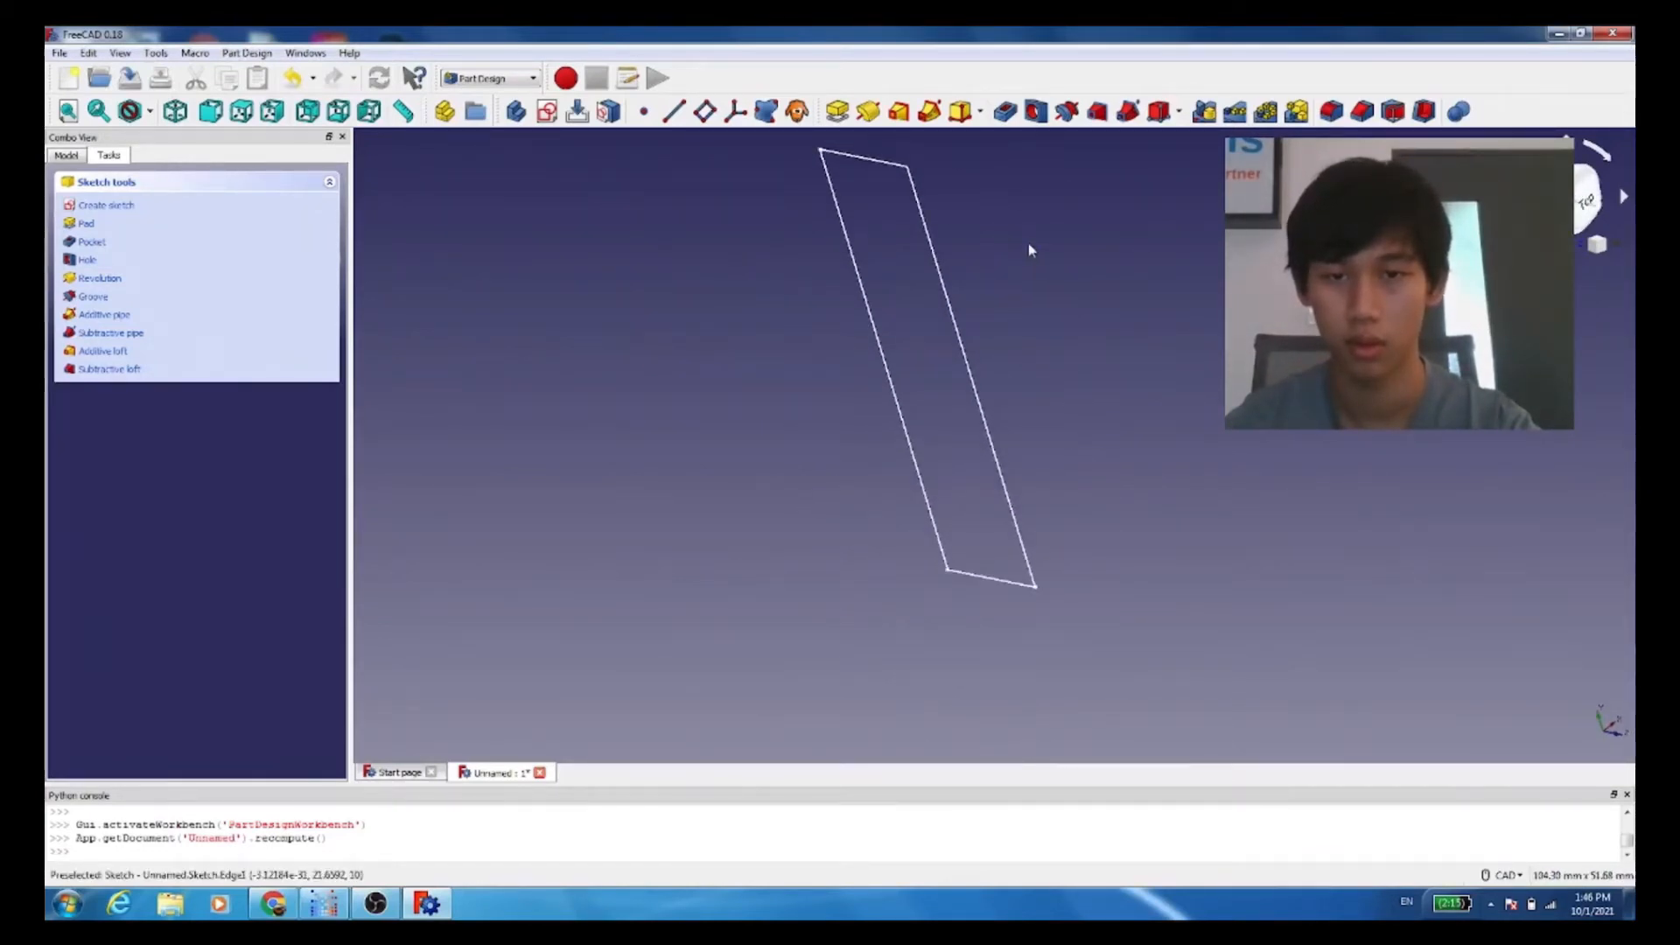
right_click(1034, 287)
middle_click(1016, 237)
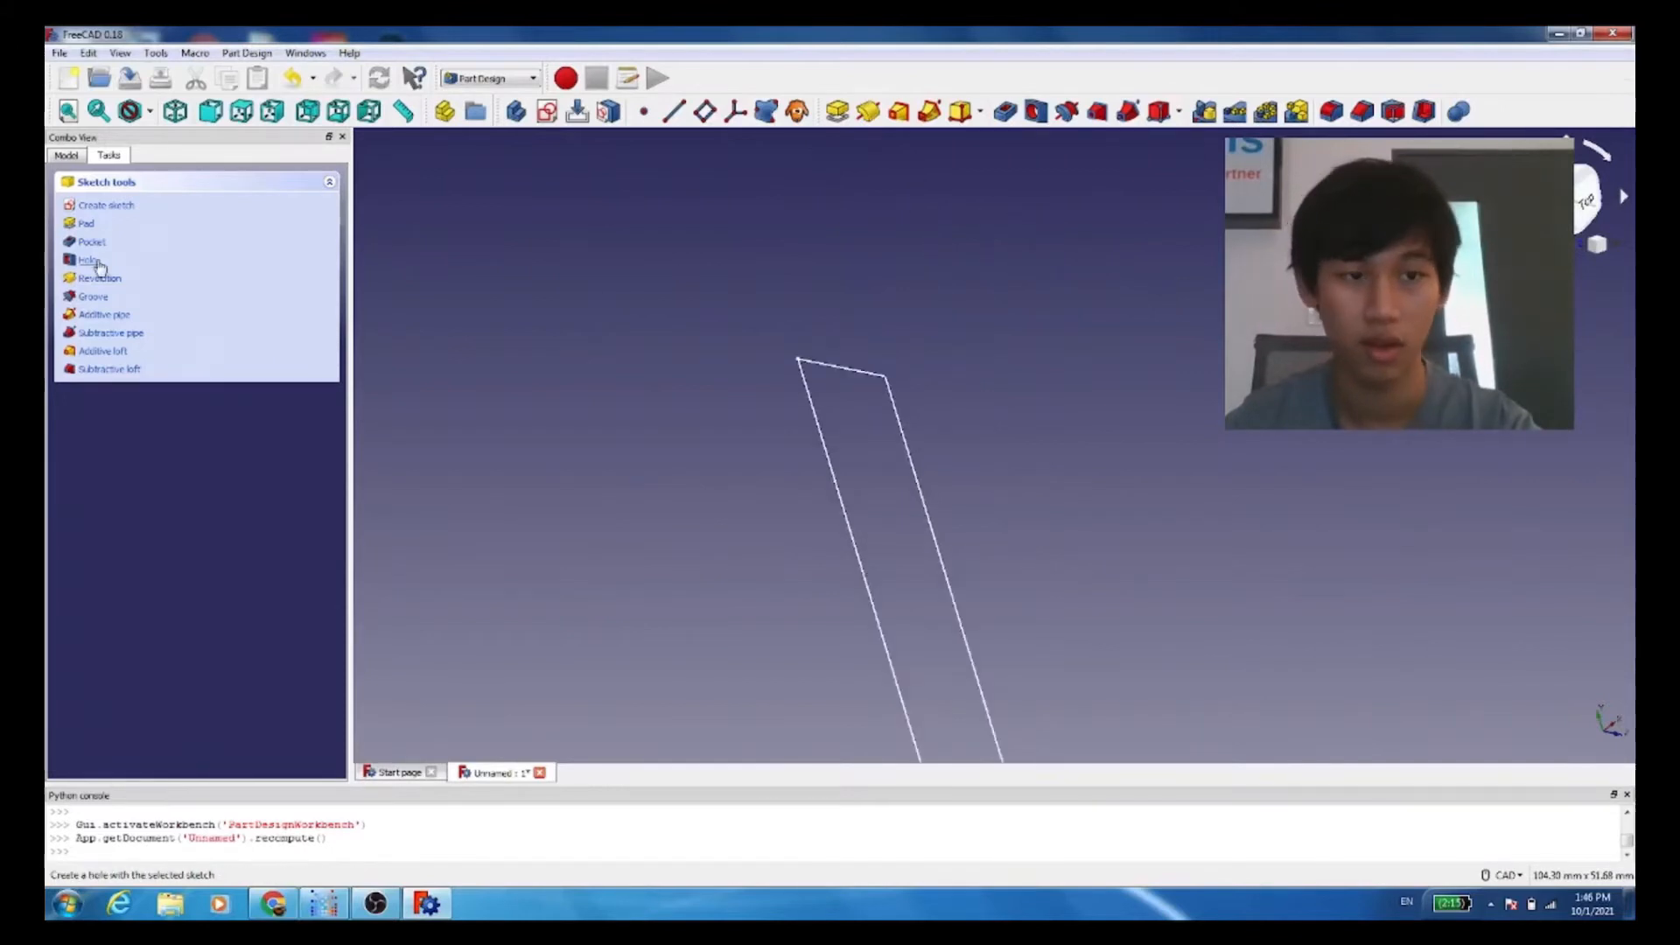
click(86, 224)
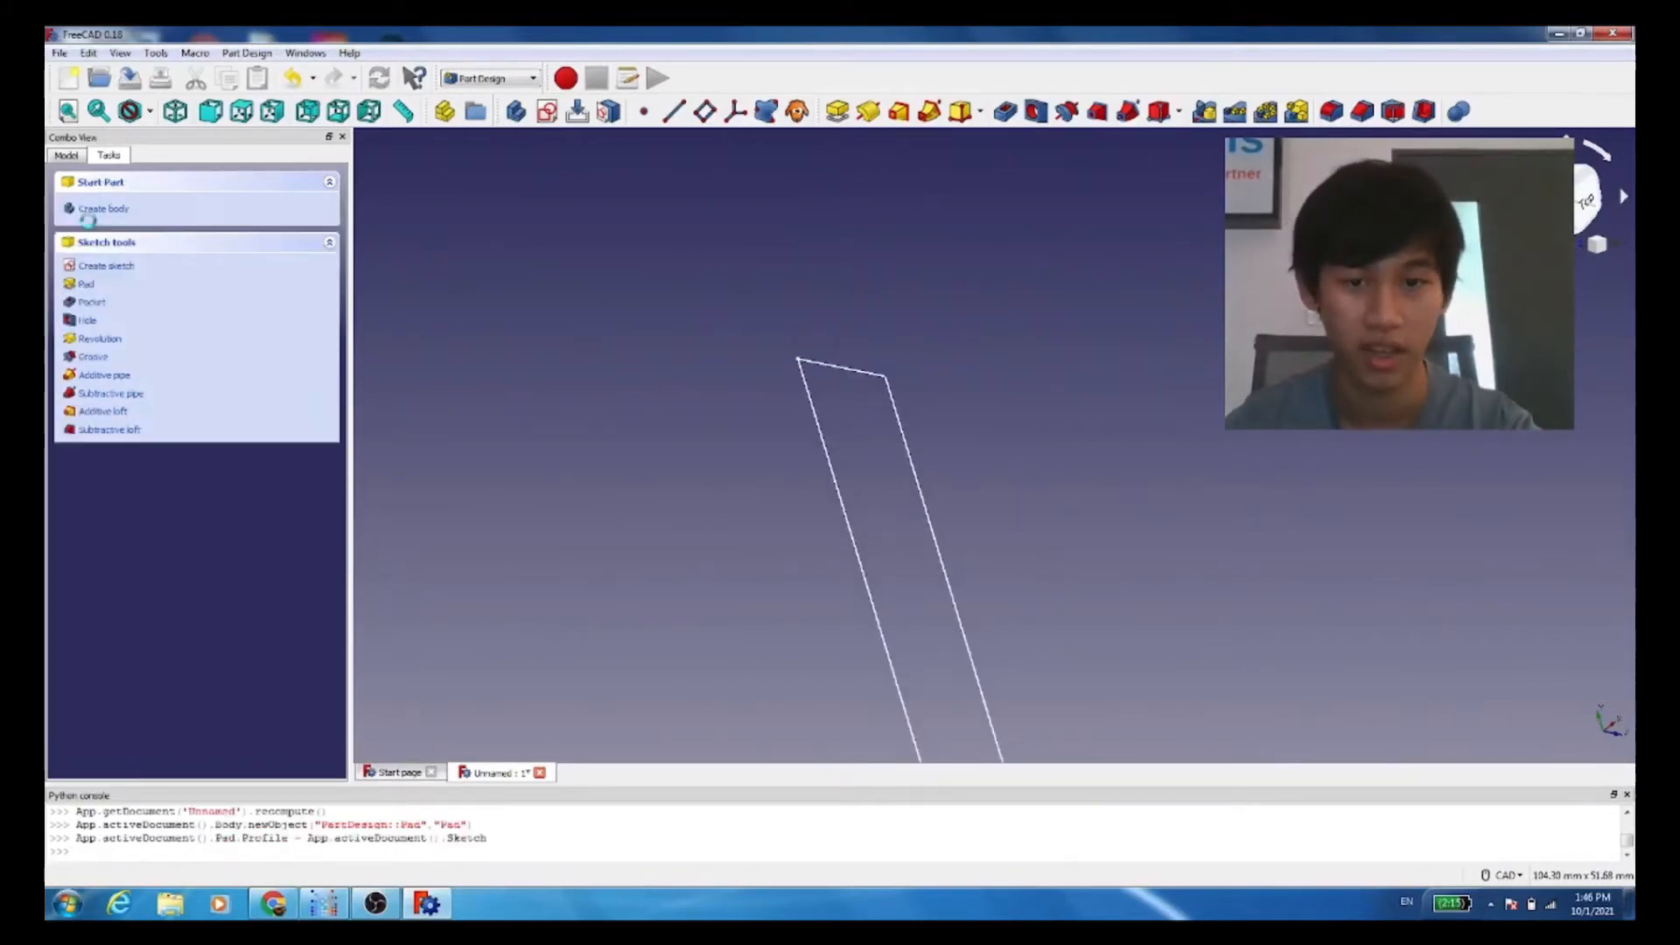
right_click(1085, 359)
click(258, 277)
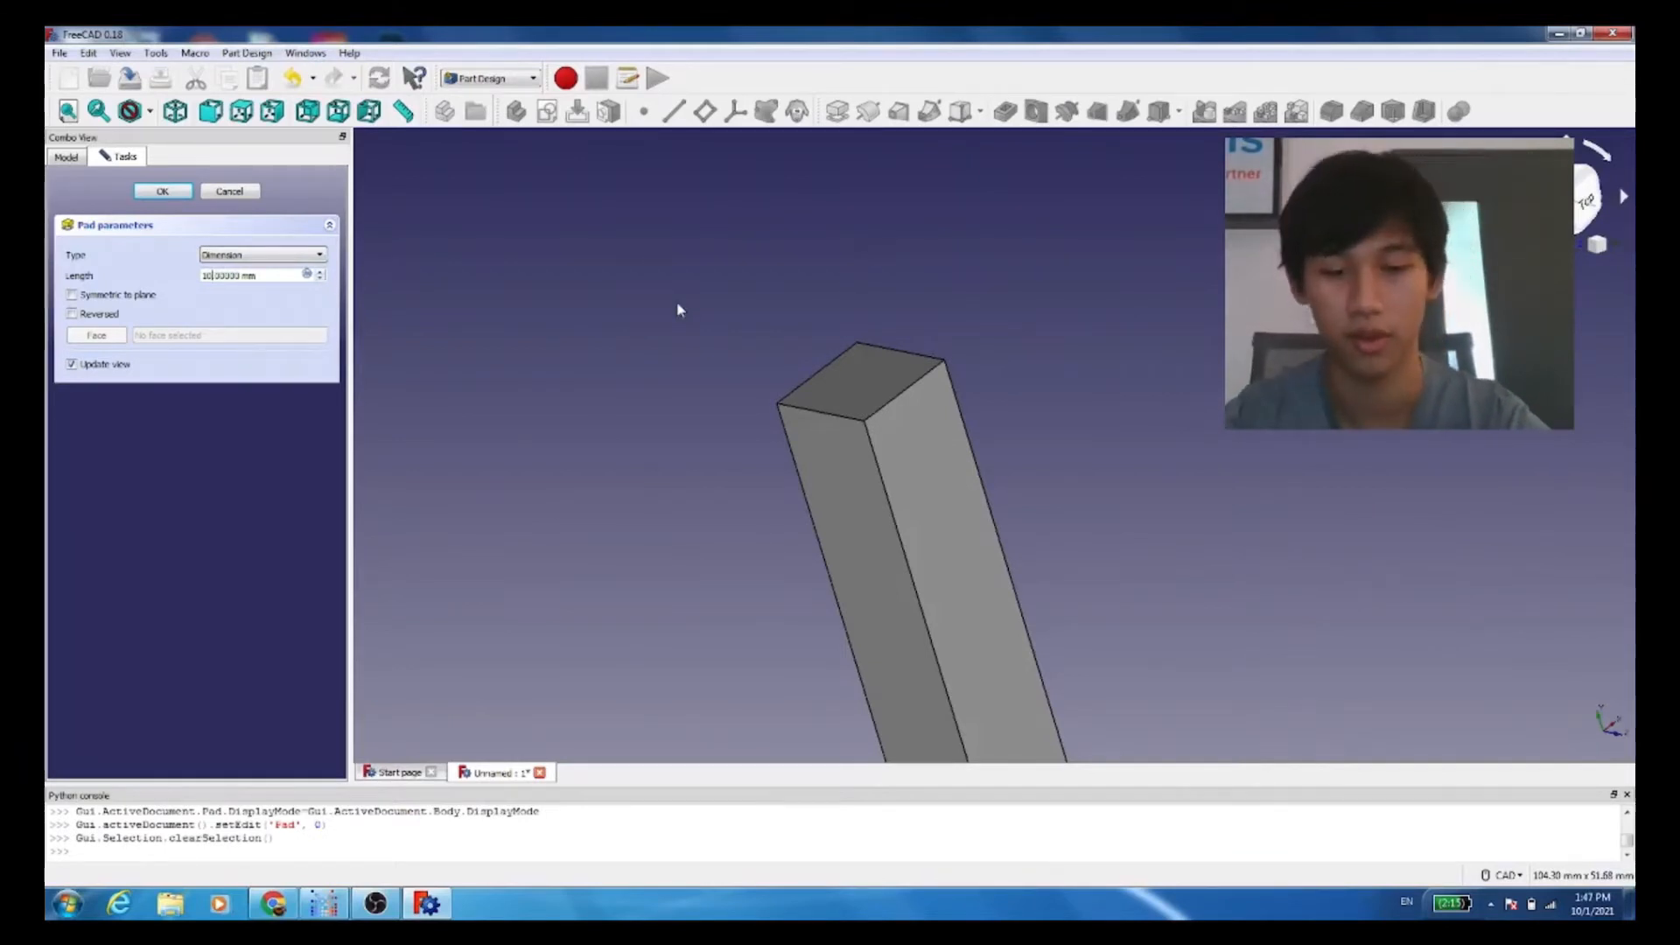
key(BackSpace)
key(BackSpace)
text(20)
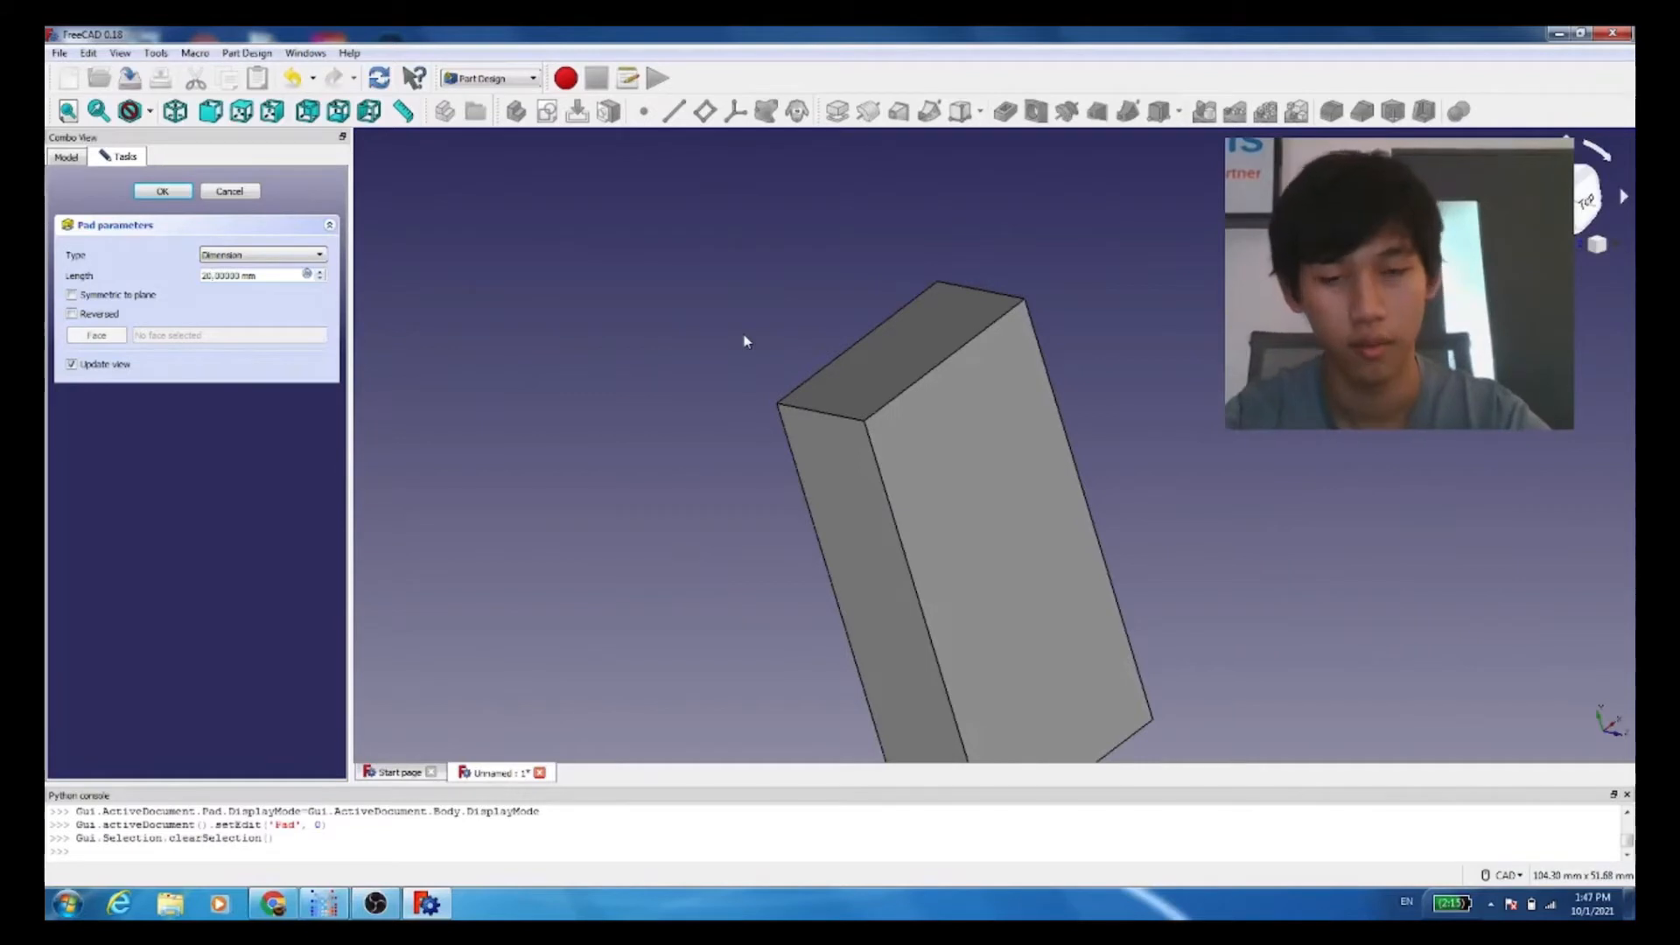
Step: Set the pad length of the beam to 5 mm
key(BackSpace)
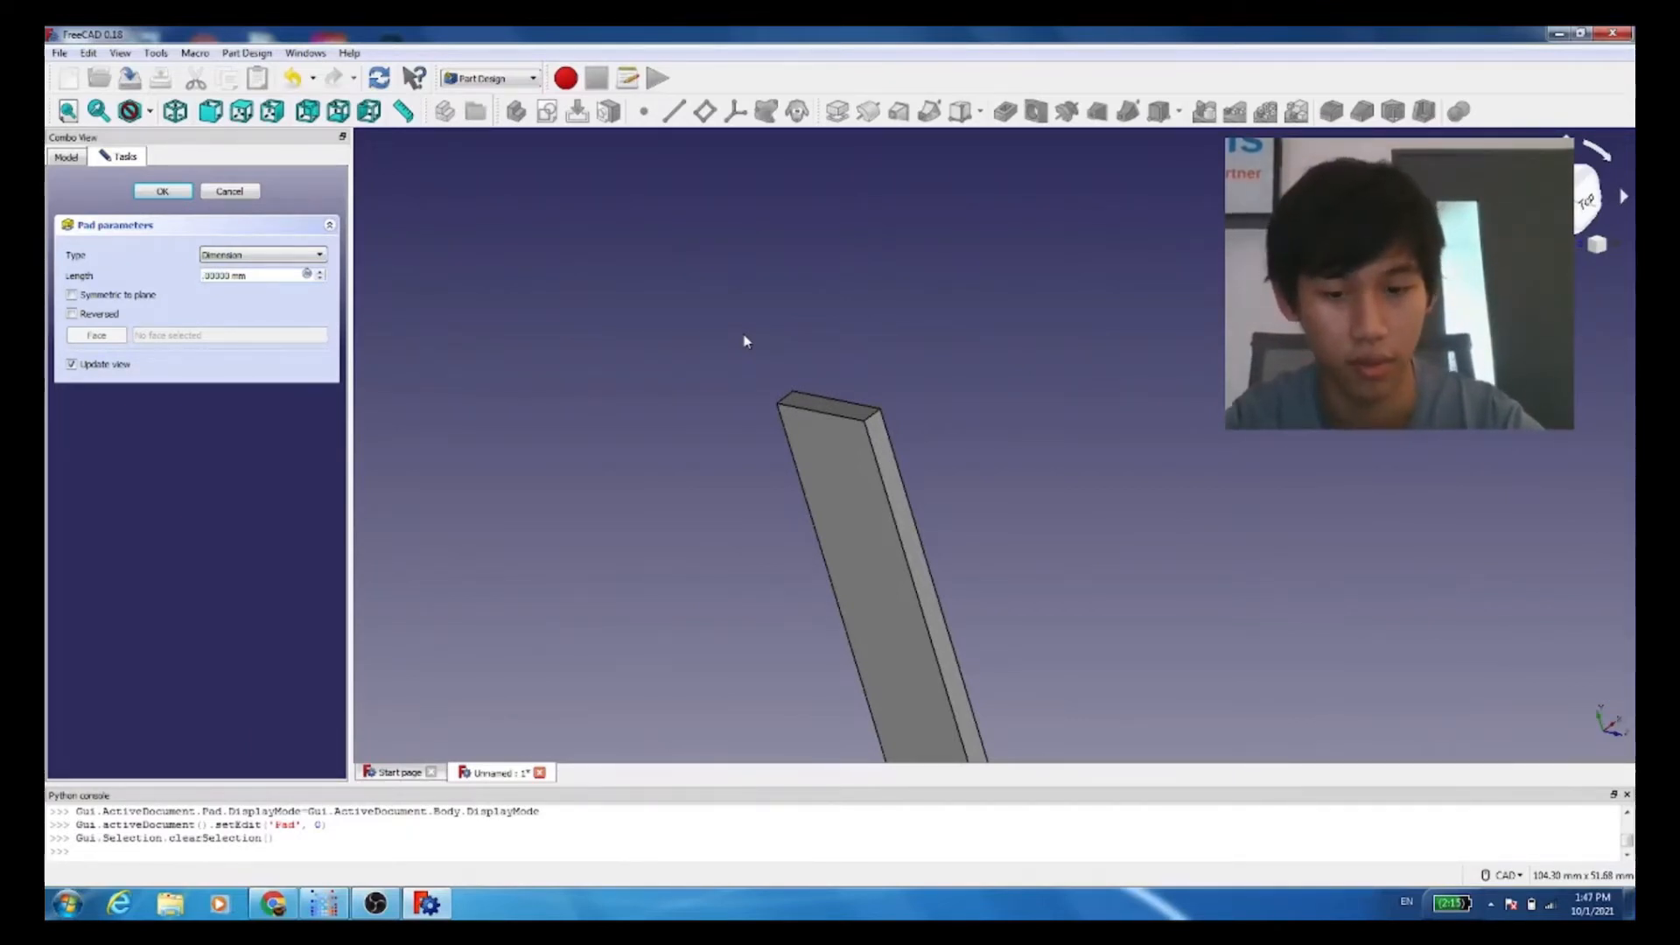
text(1)
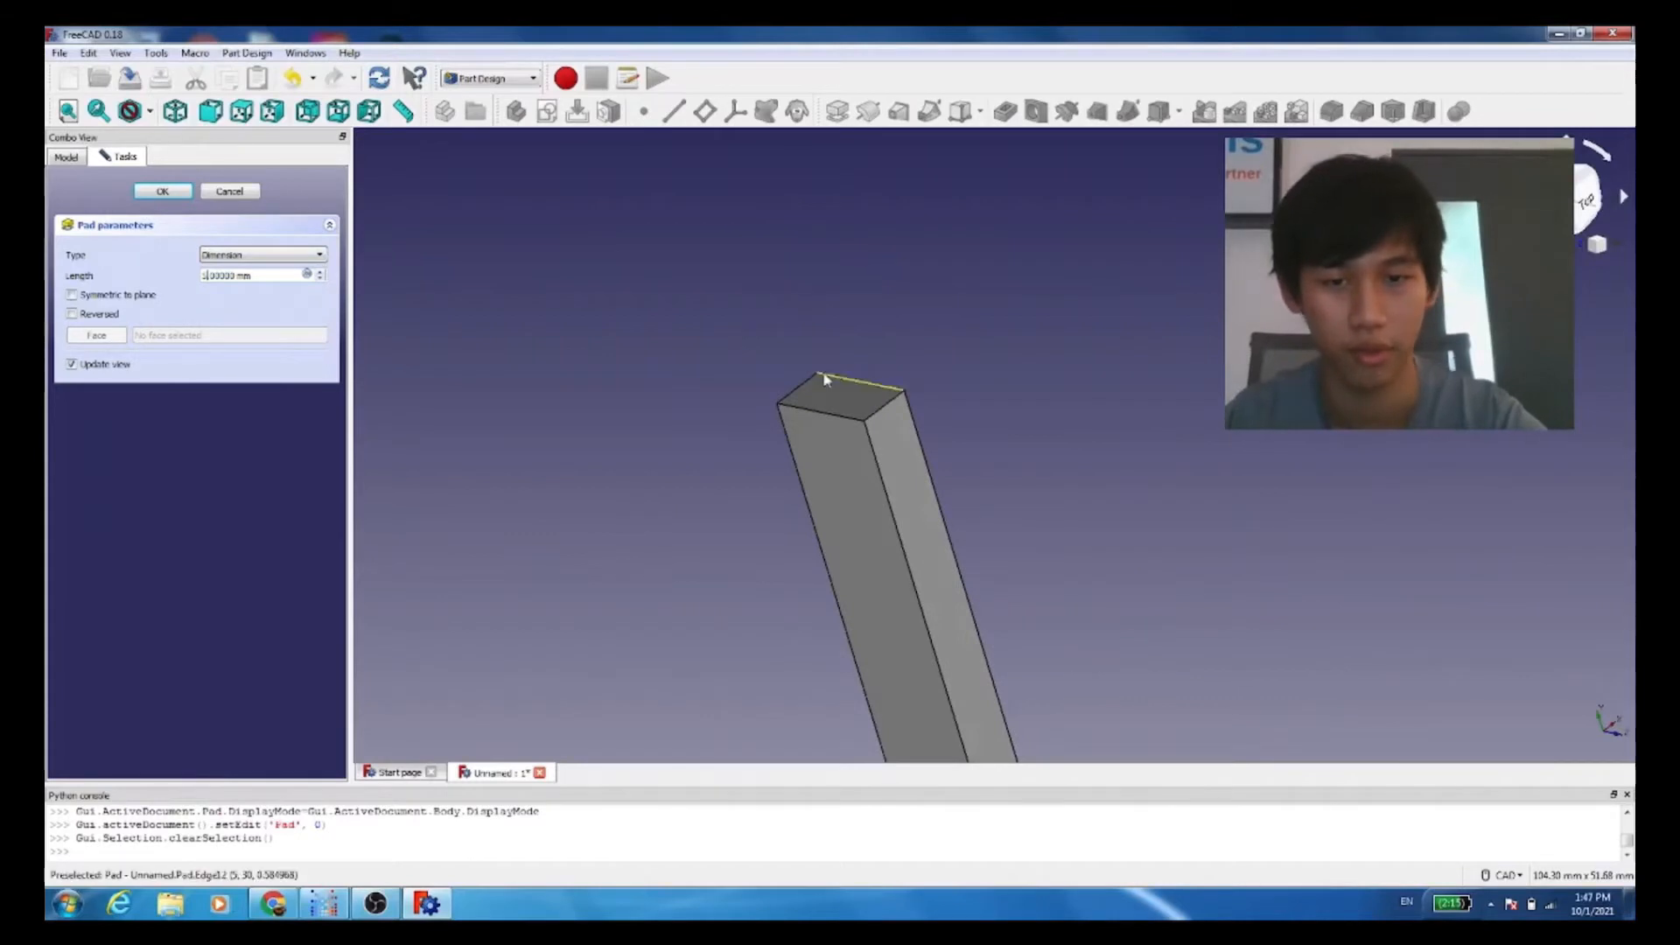
scroll(870, 384, down, 3)
scroll(967, 476, up, 5)
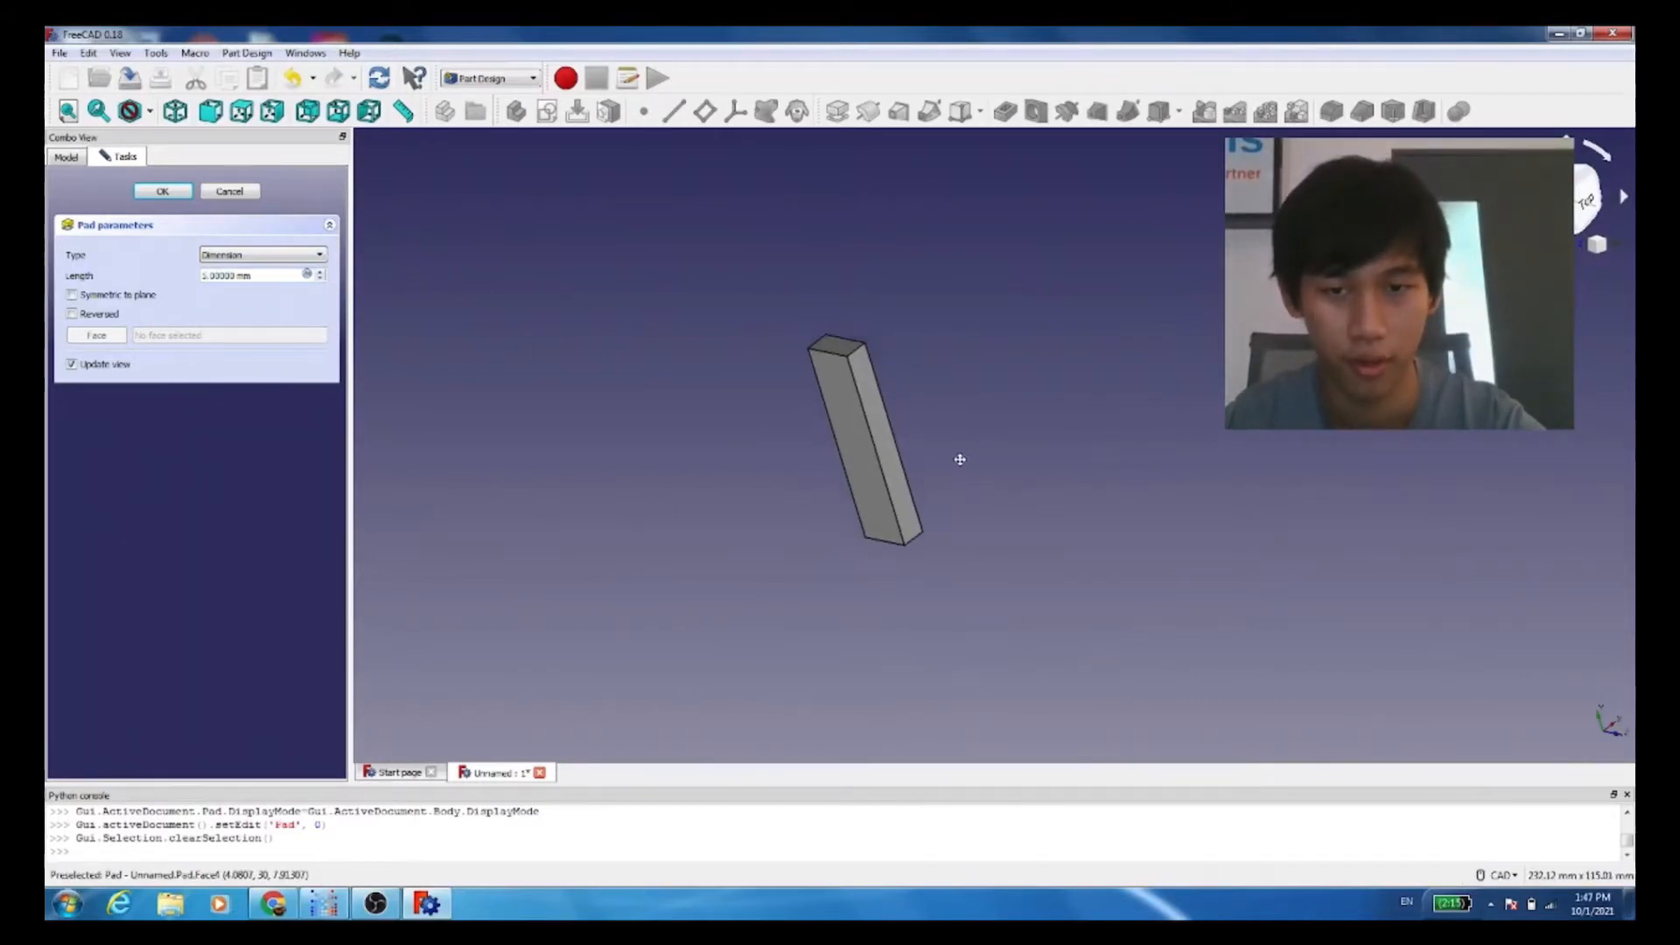
Step: Accept the beam's pad parameters to finish the solid
scroll(770, 514, down, 3)
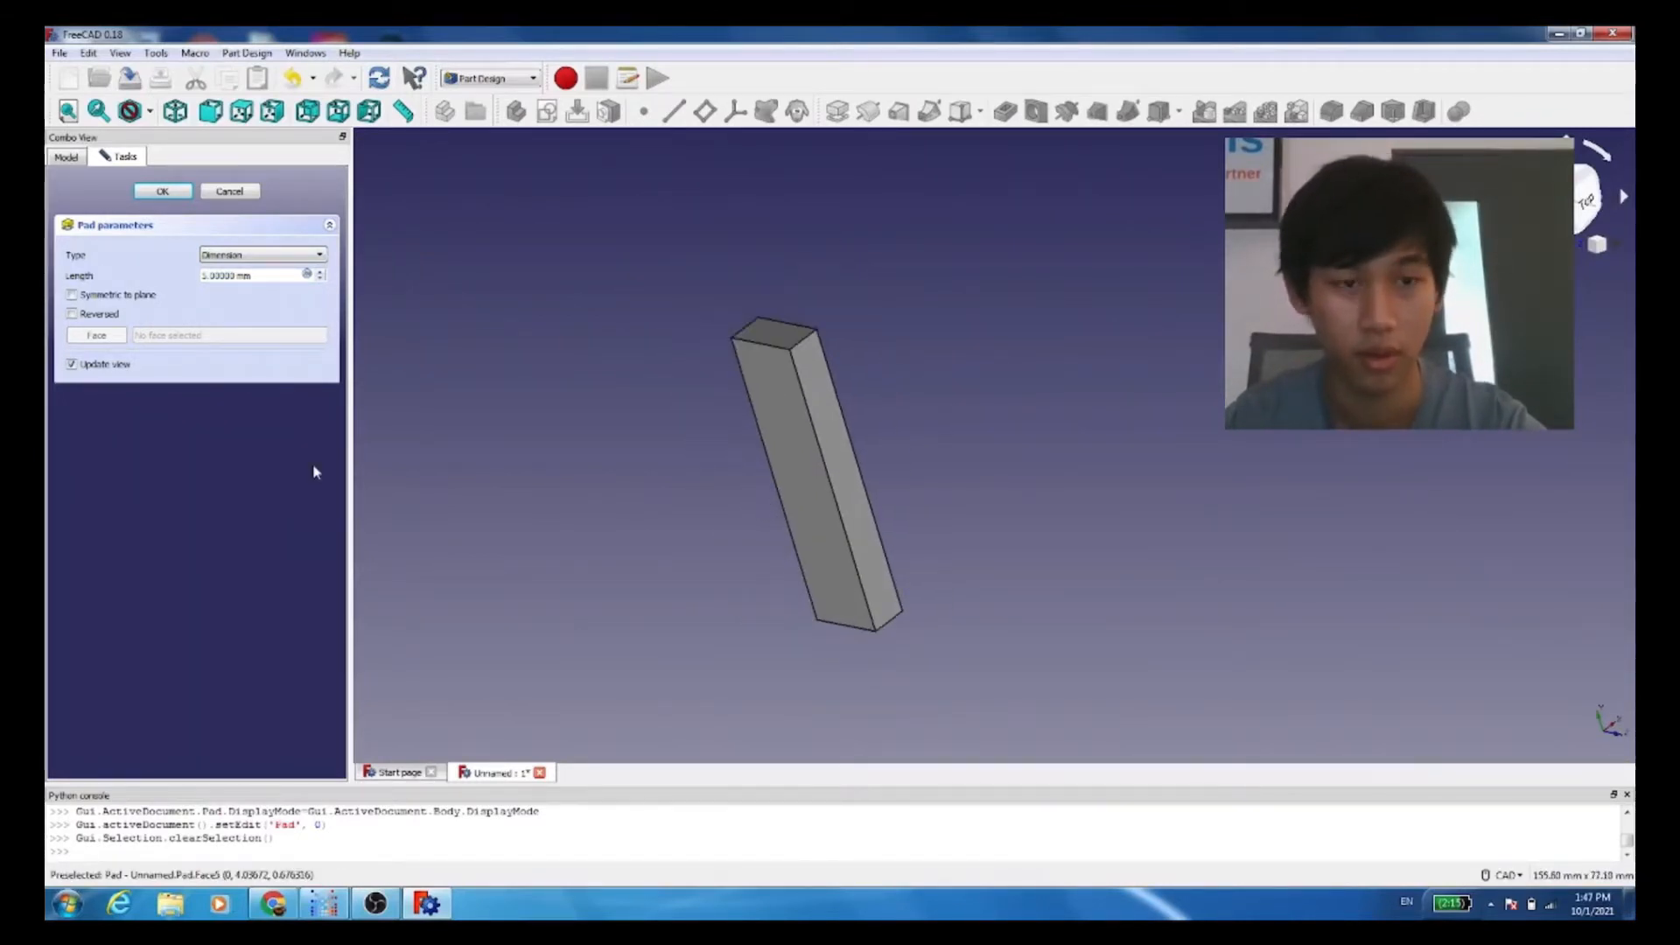
click(186, 194)
mouse_move(908, 442)
middle_down()
mouse_move(900, 476)
mouse_move(906, 457)
middle_up()
click(611, 405)
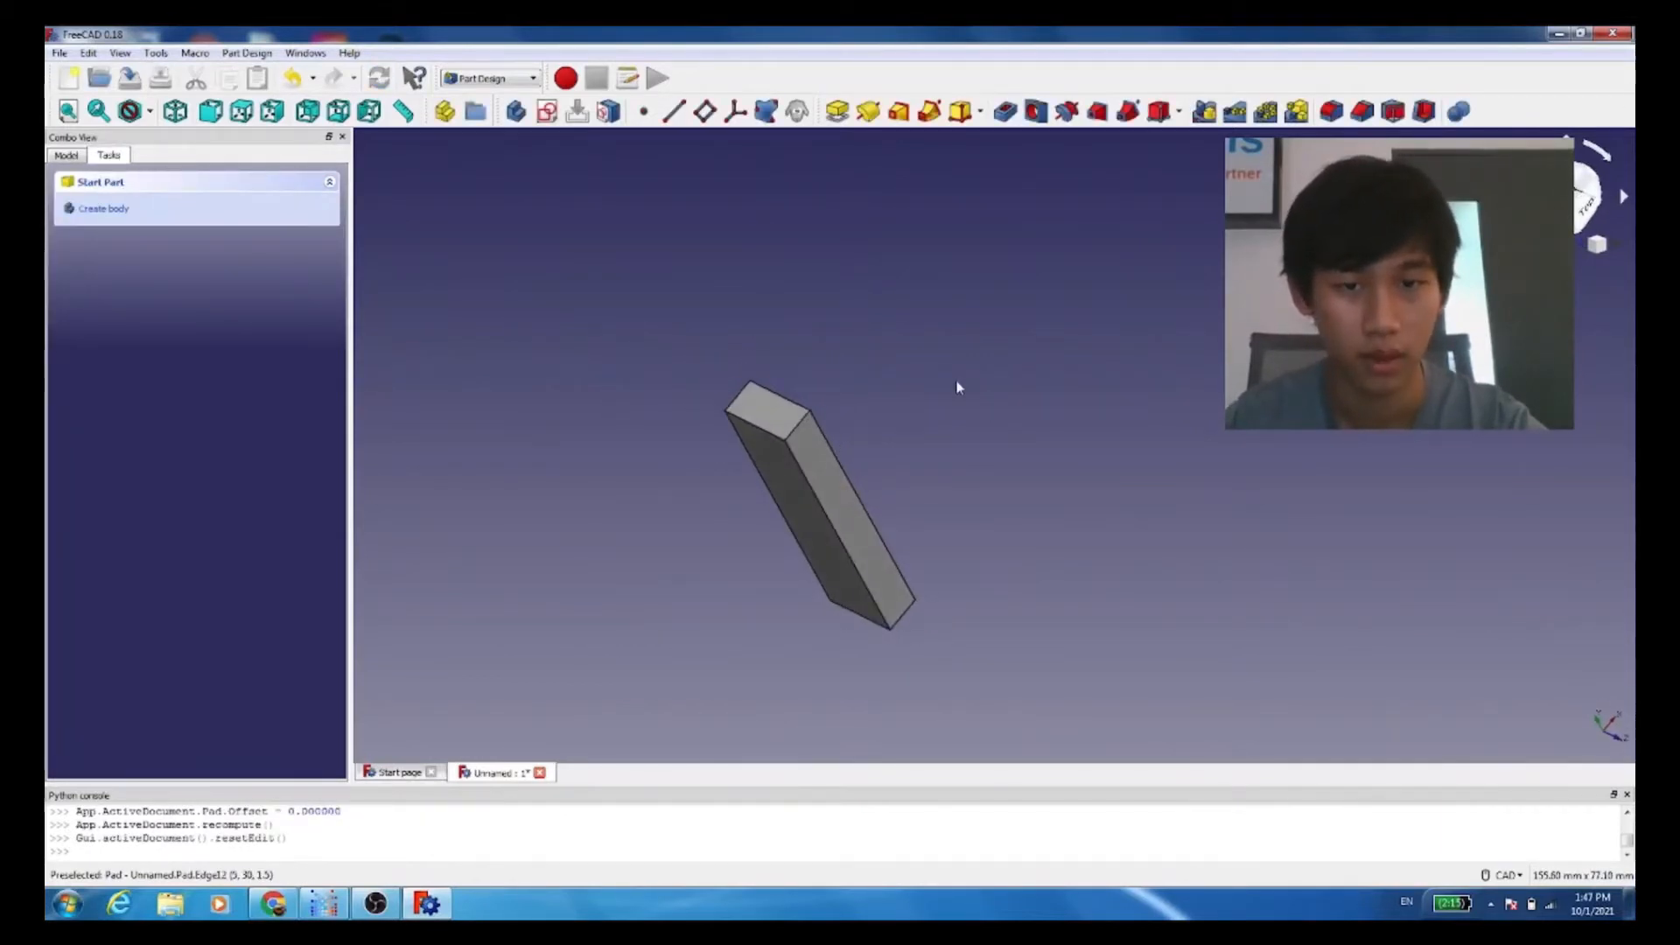
Step: Export the selected beam solid to the Field folder as an STL mesh named "prism .calculux"
click(60, 52)
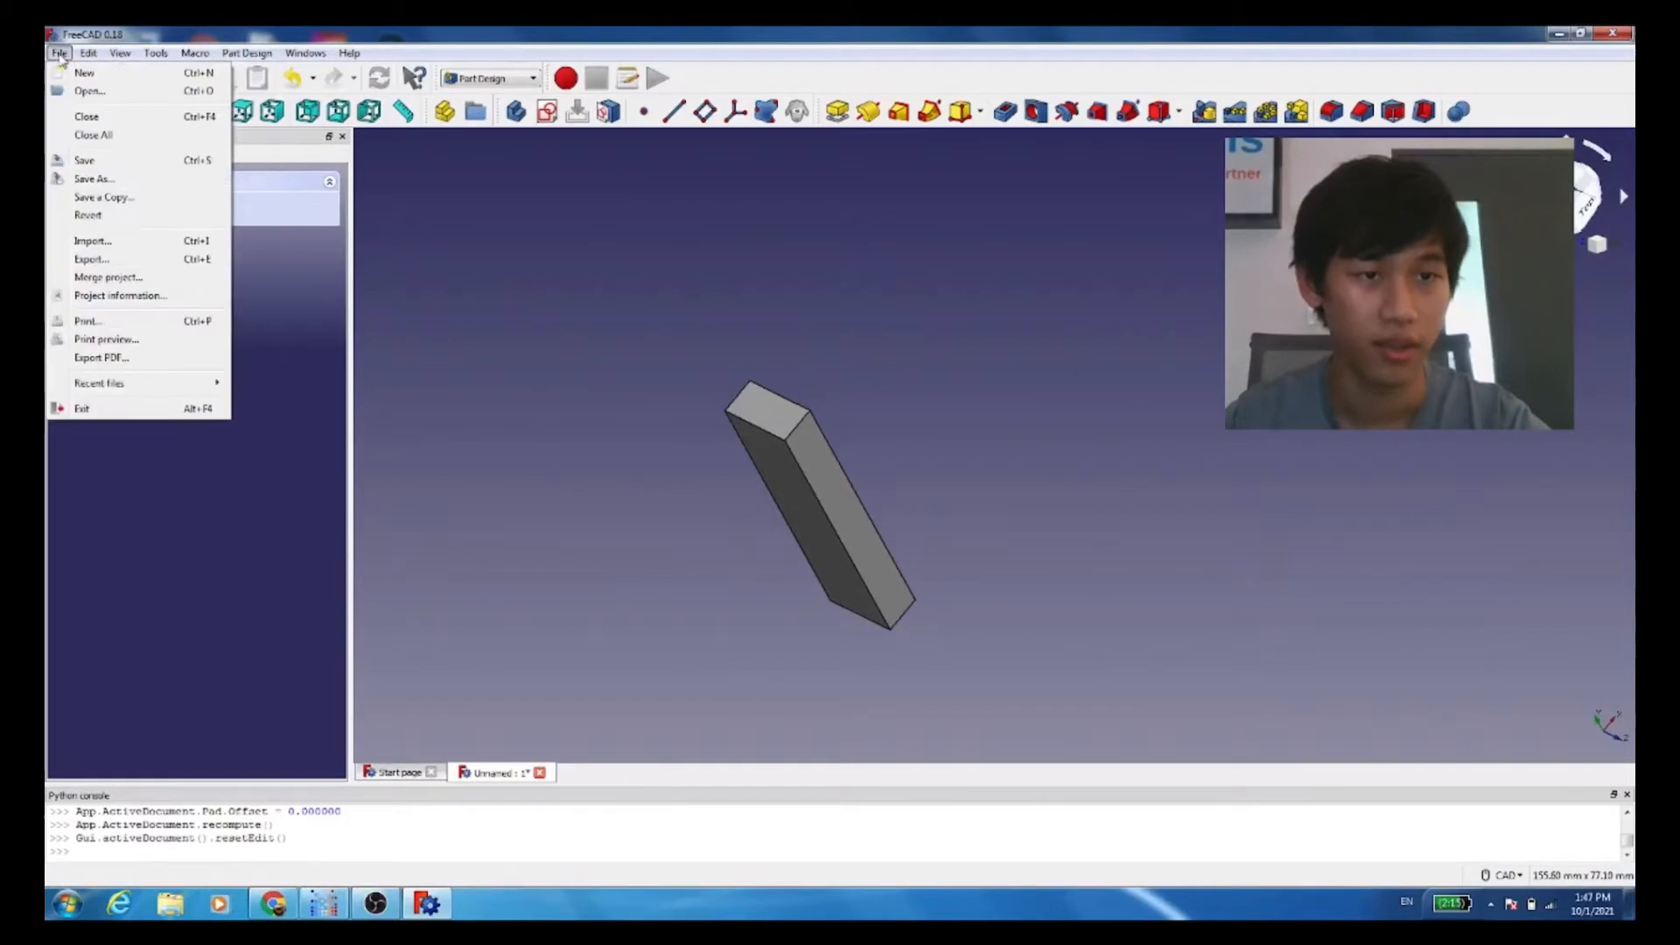
click(120, 266)
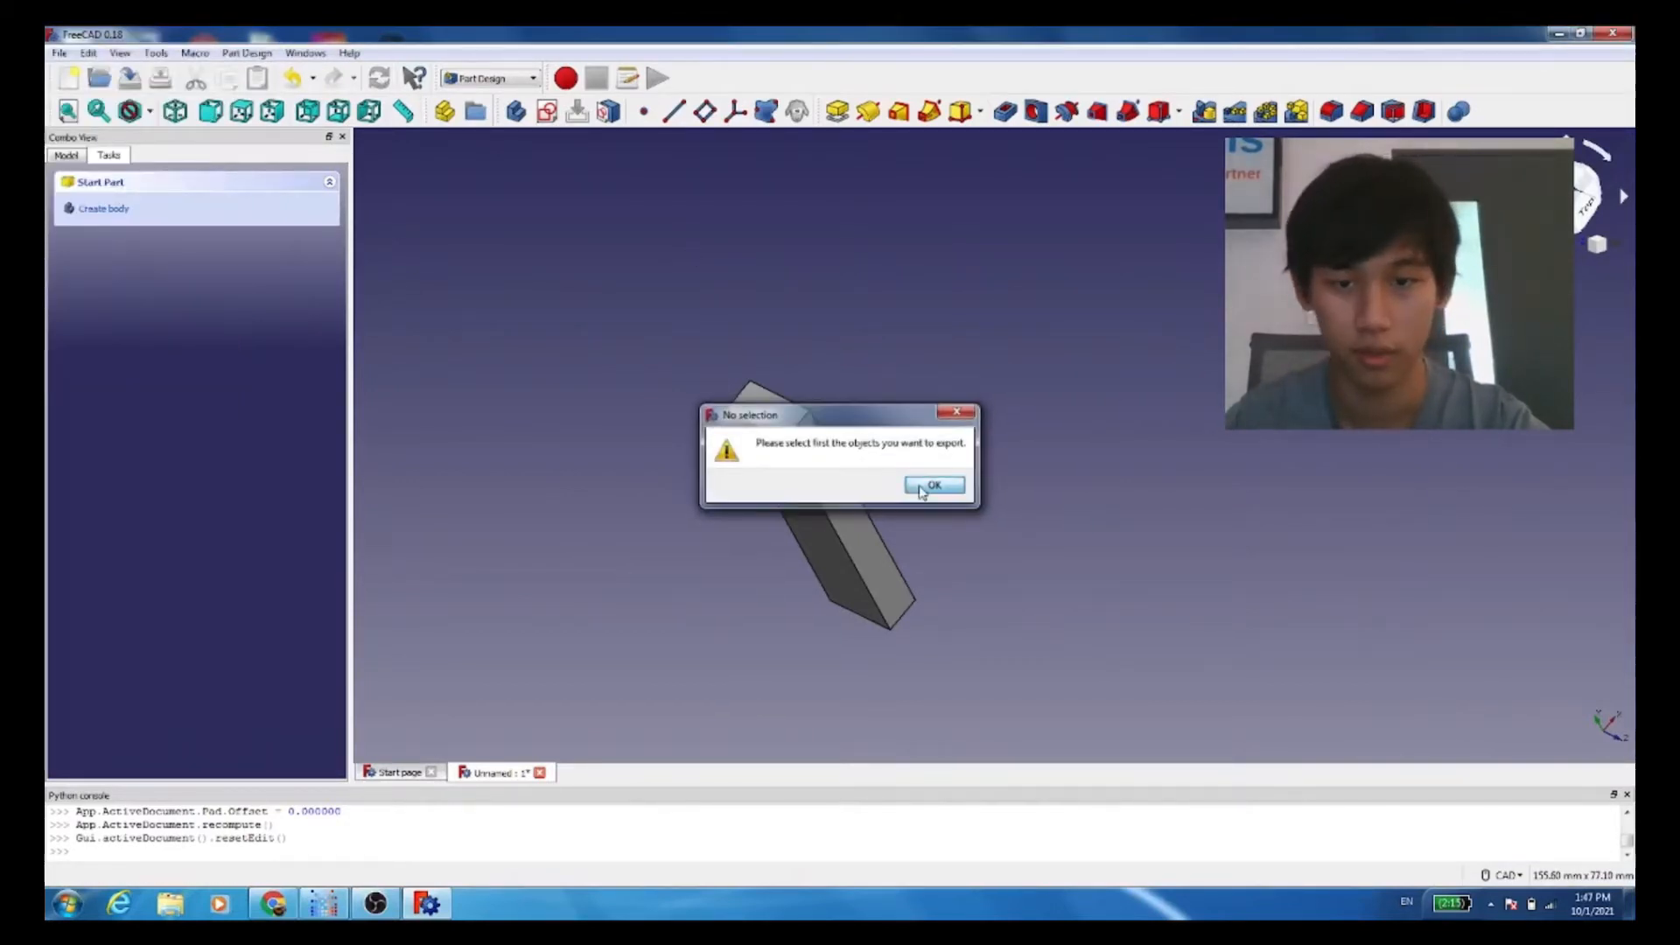
click(933, 485)
click(818, 503)
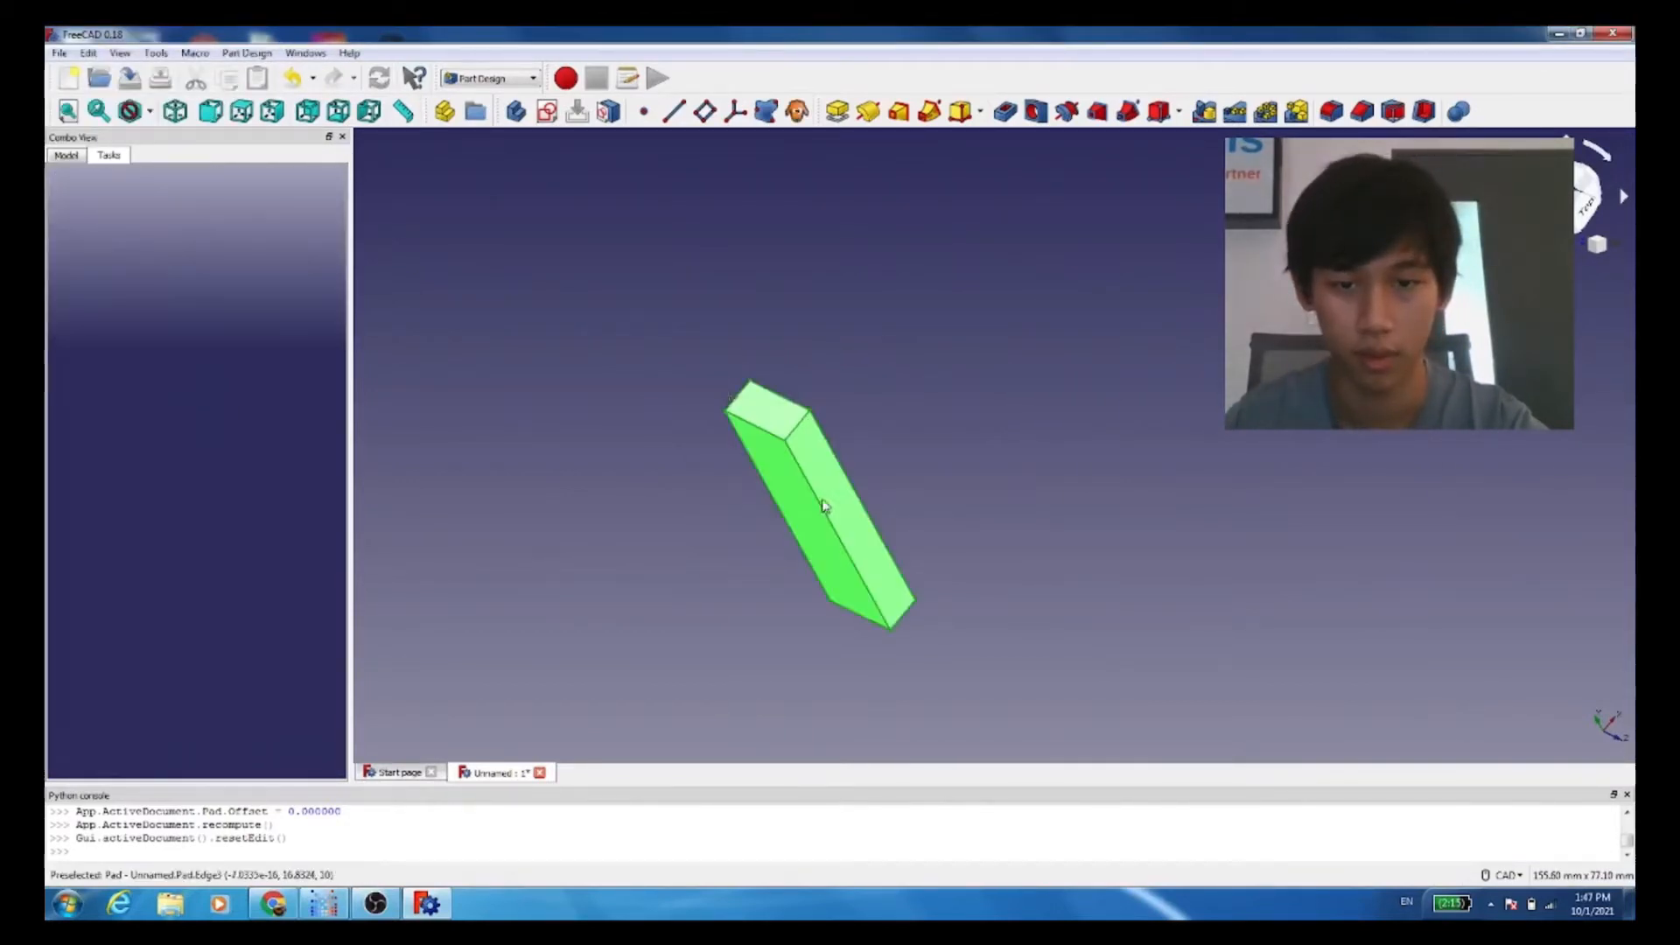
click(60, 52)
click(84, 264)
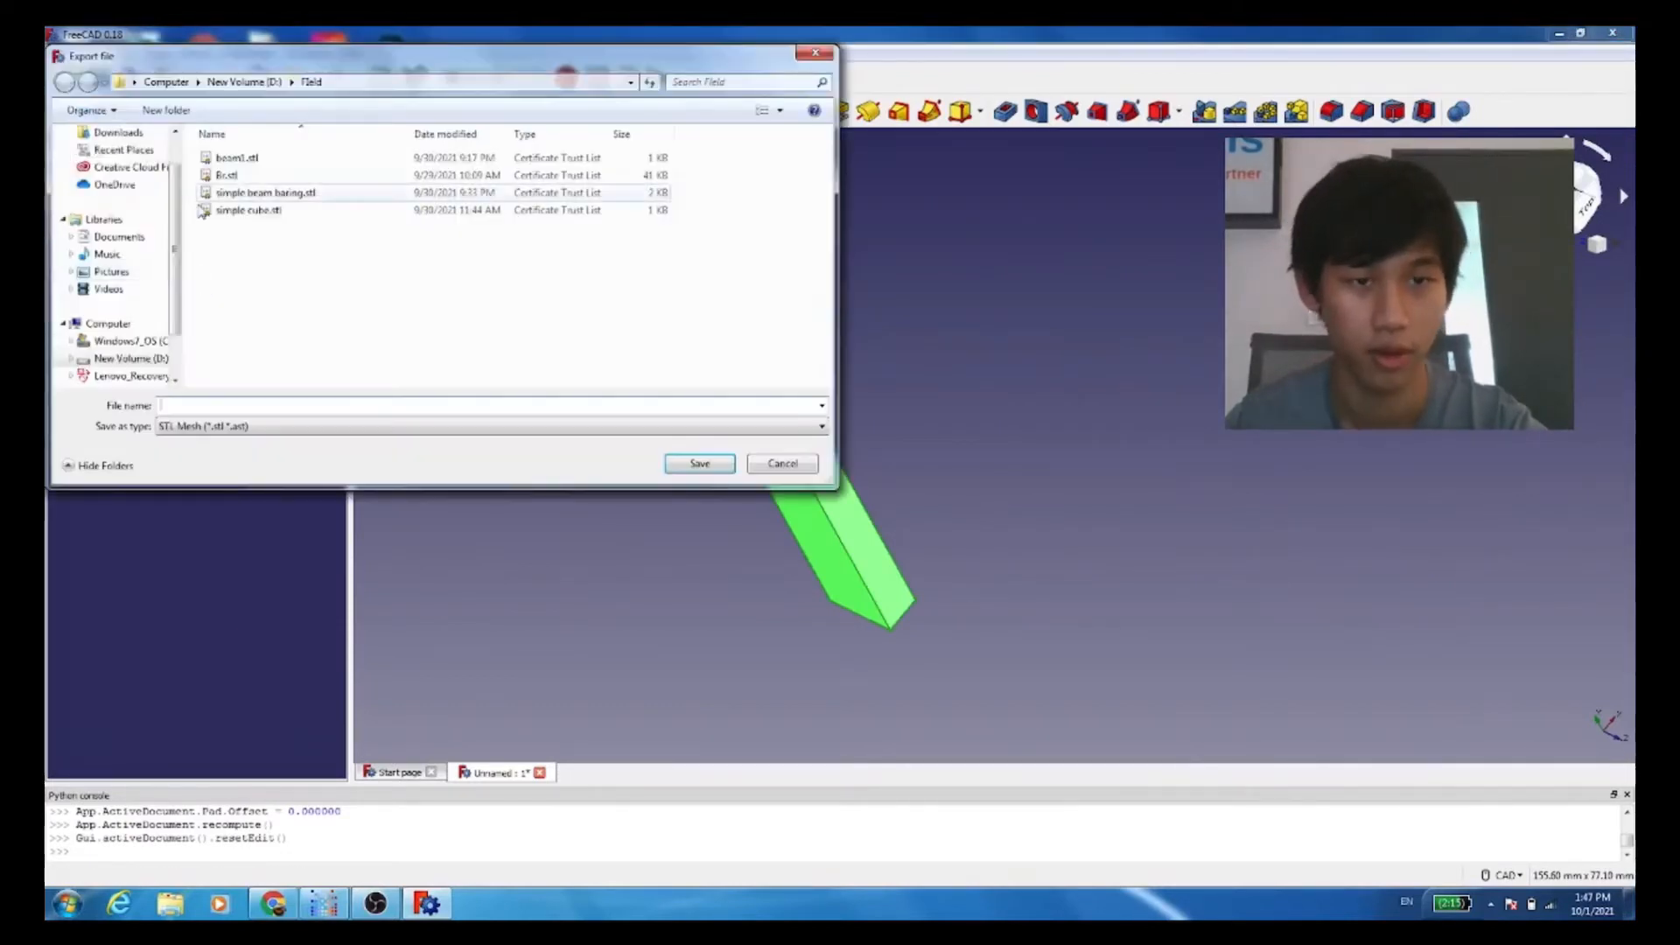
click(405, 401)
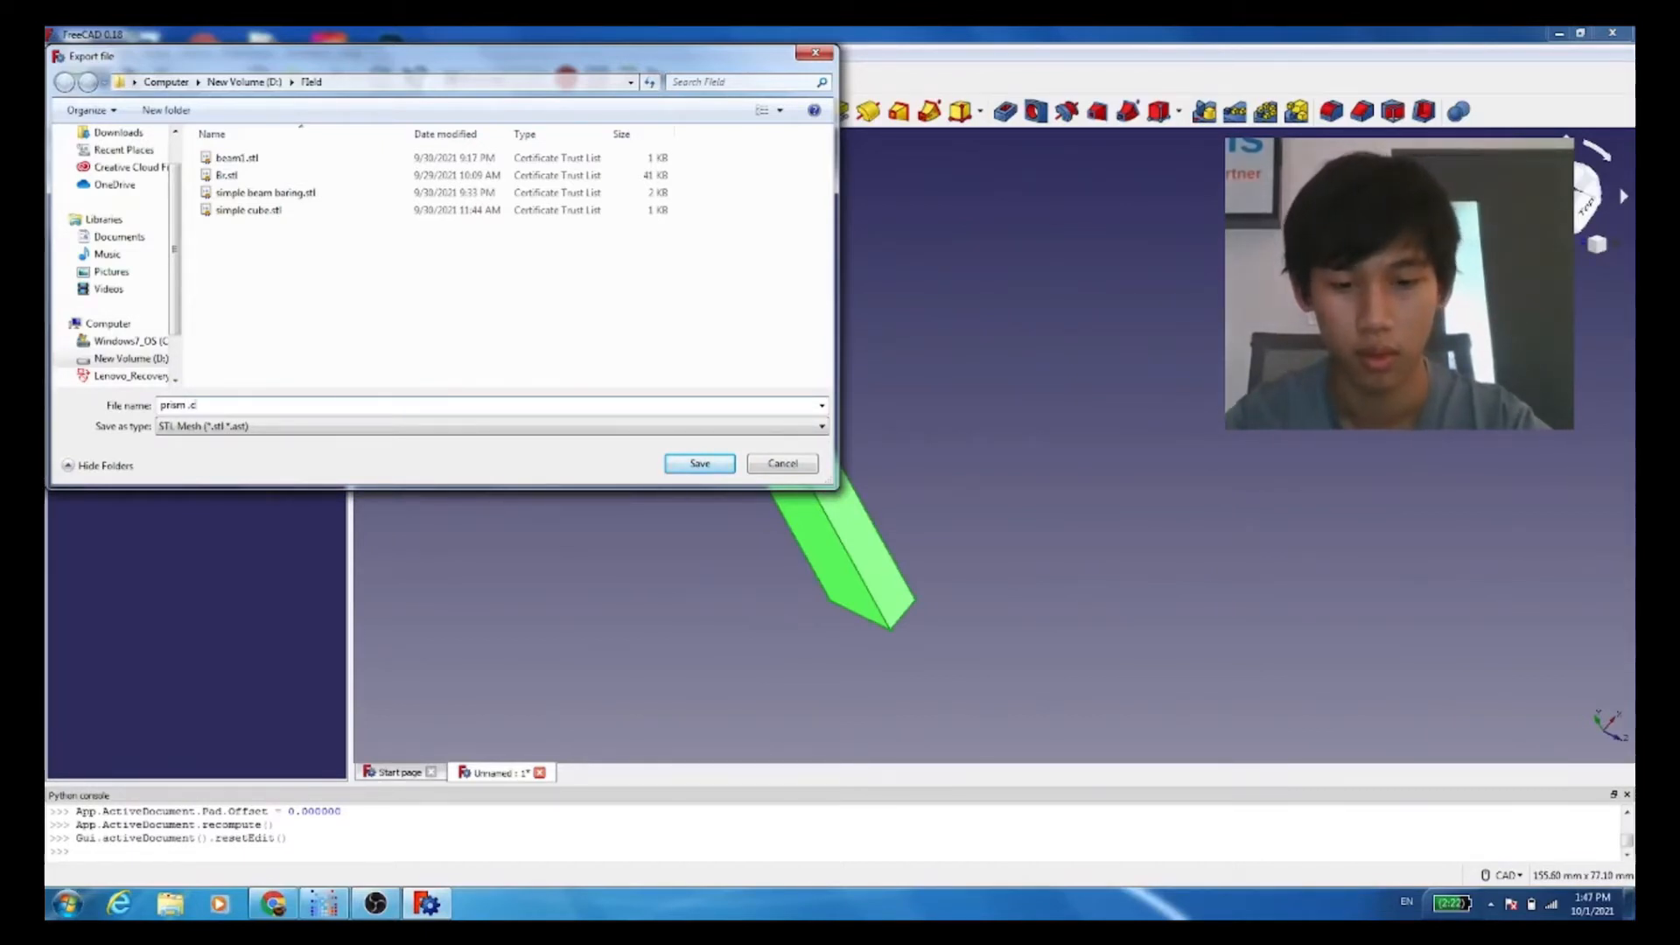
text(culus)
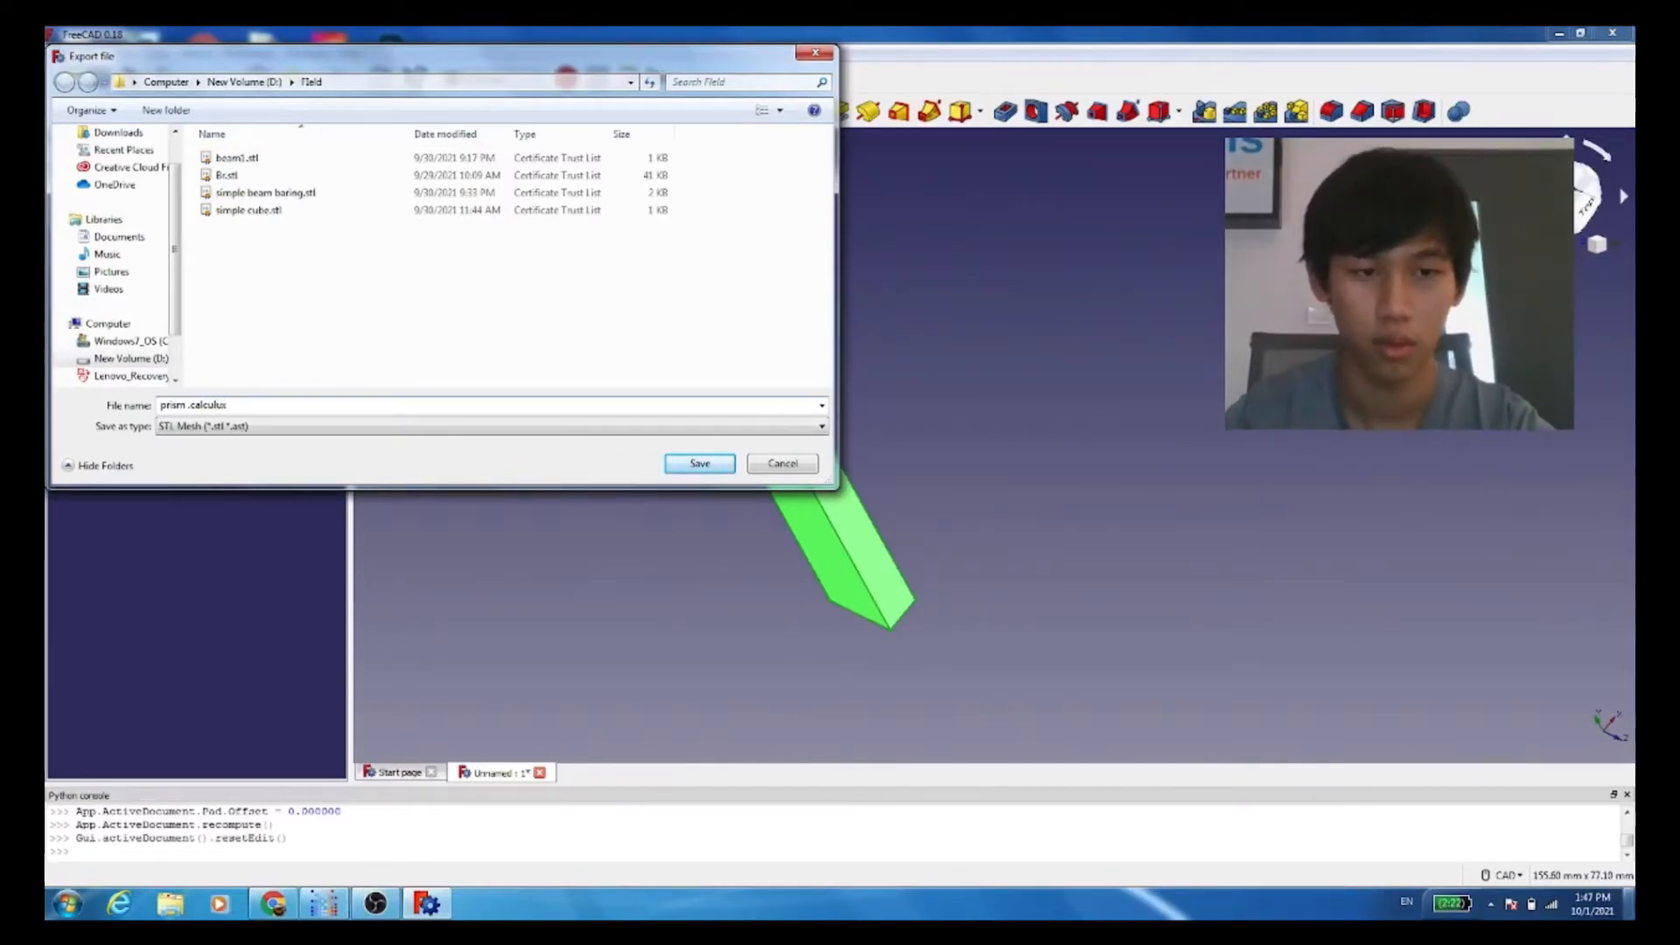
click(700, 464)
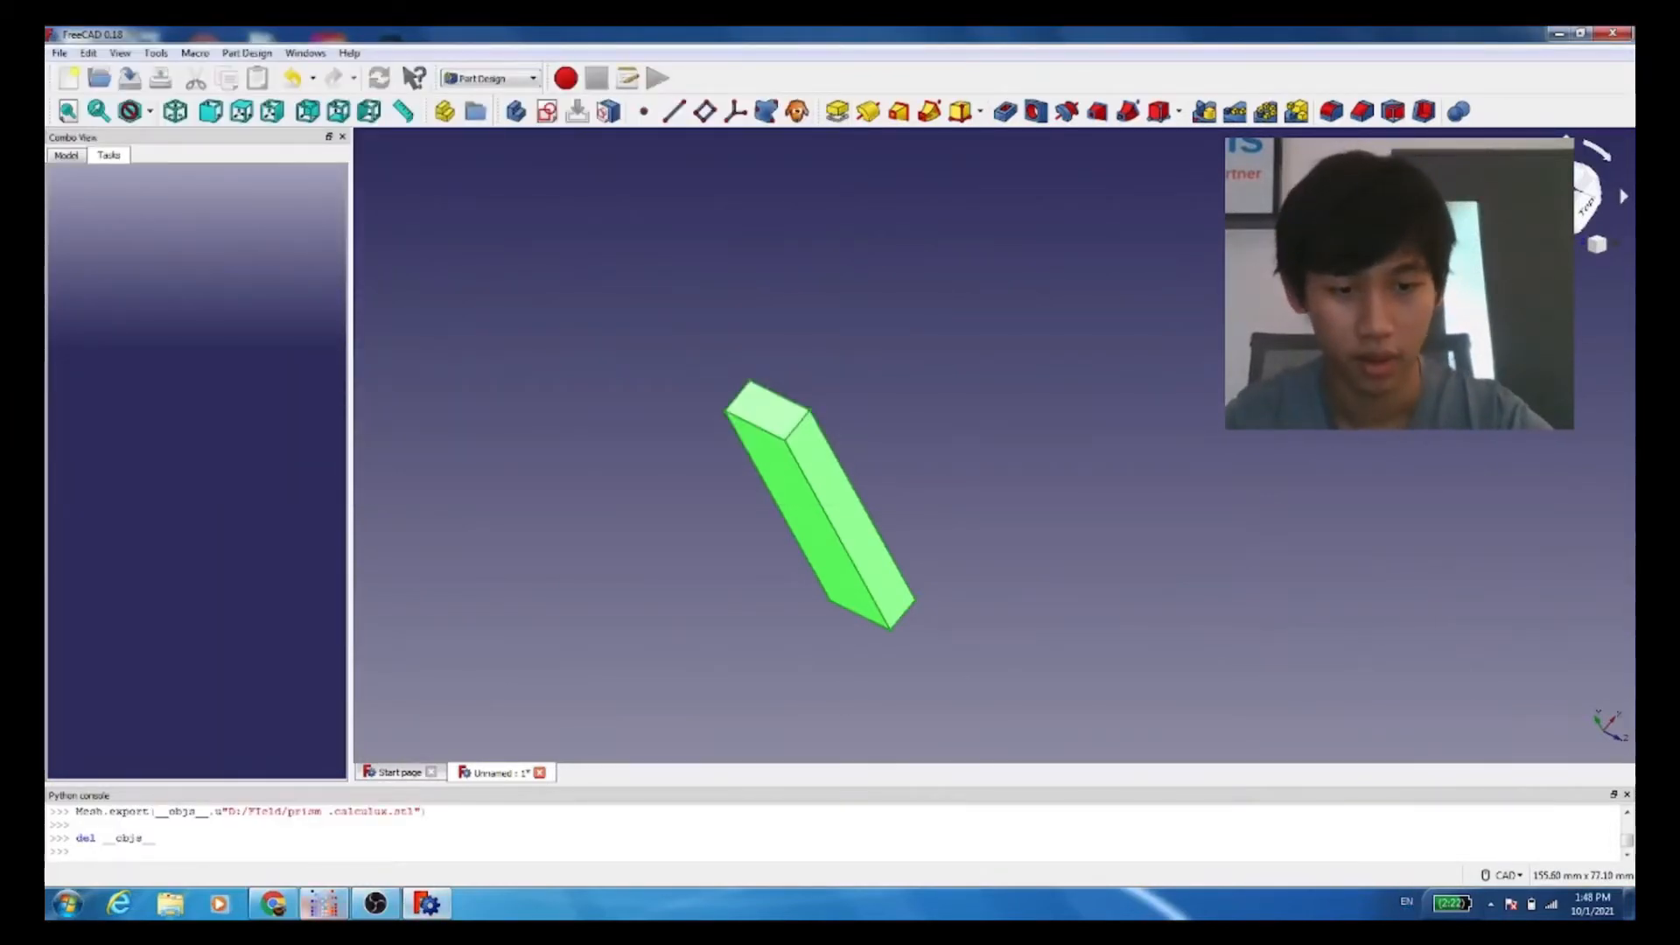
Step: Switch to PrePoMax and start a new model with the Unitless unit system, closing the current model
click(322, 906)
click(65, 53)
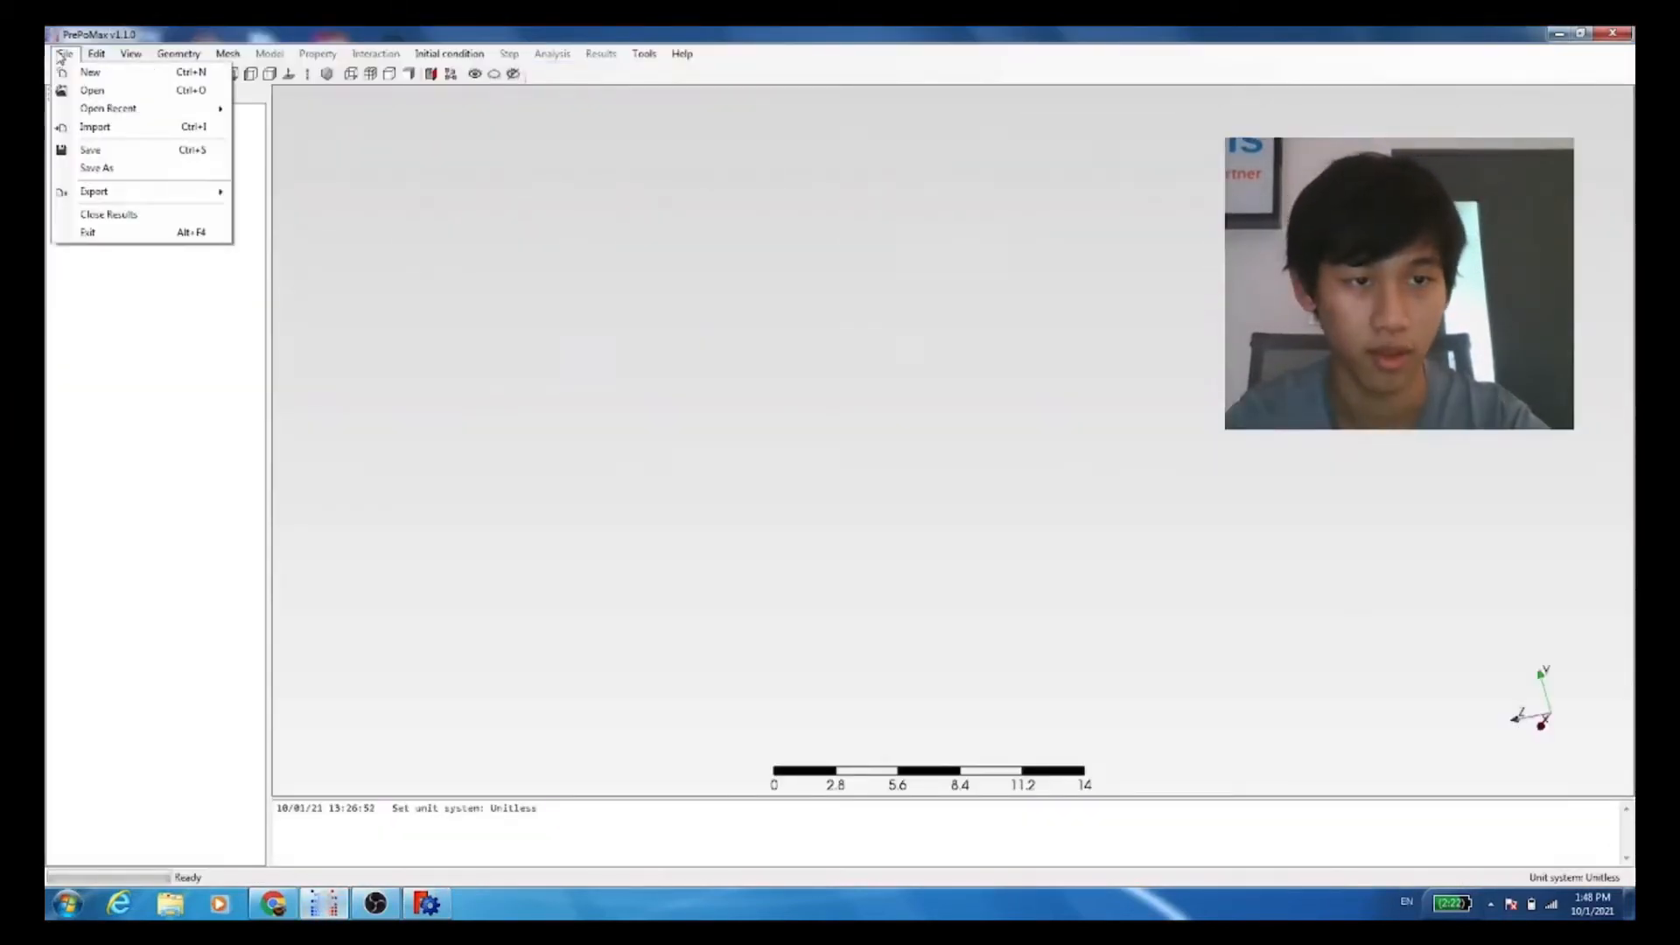
click(113, 82)
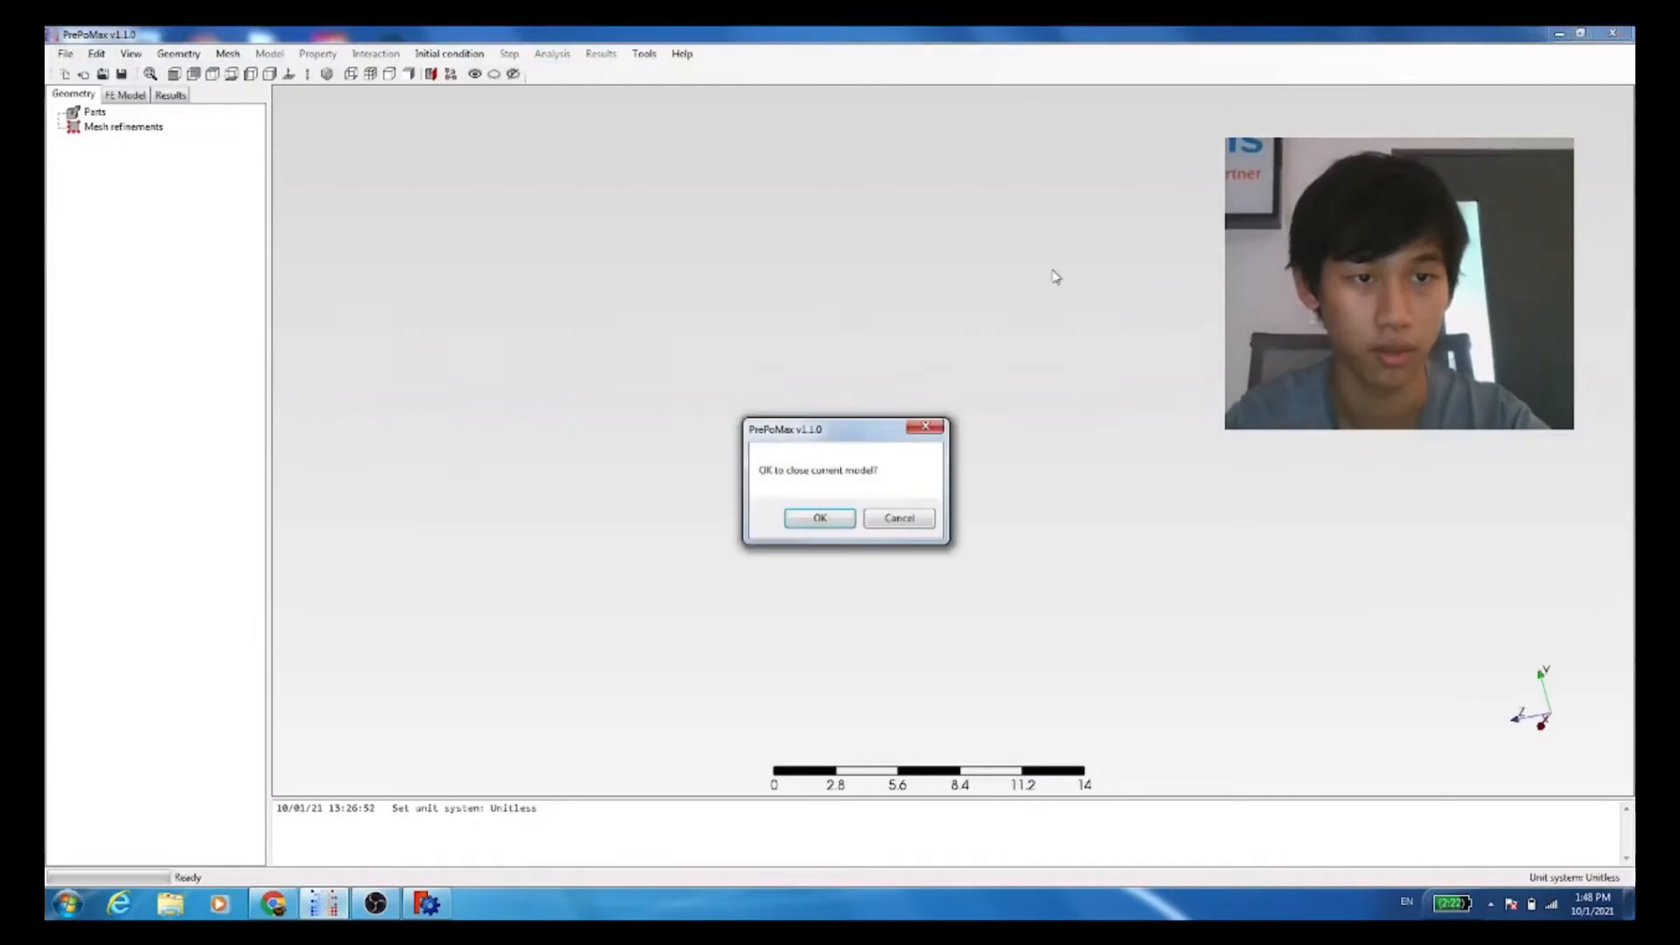
click(820, 518)
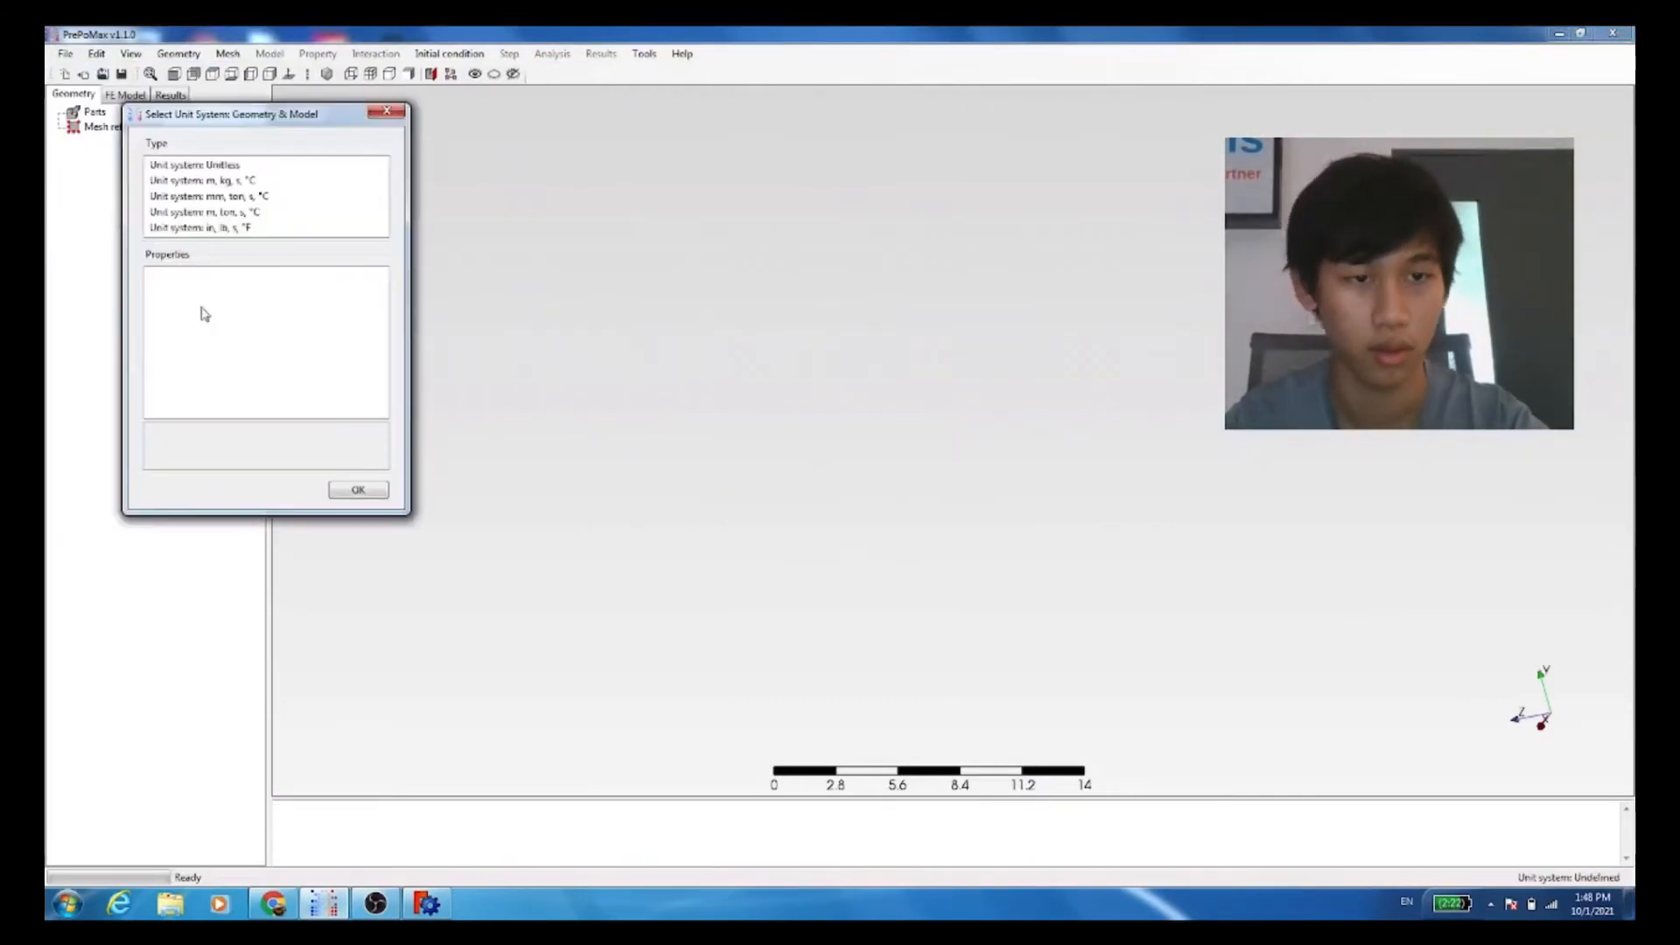
double_click(210, 167)
Step: Import the file "prism .calculux.stl" from the Field folder into the new model
click(64, 53)
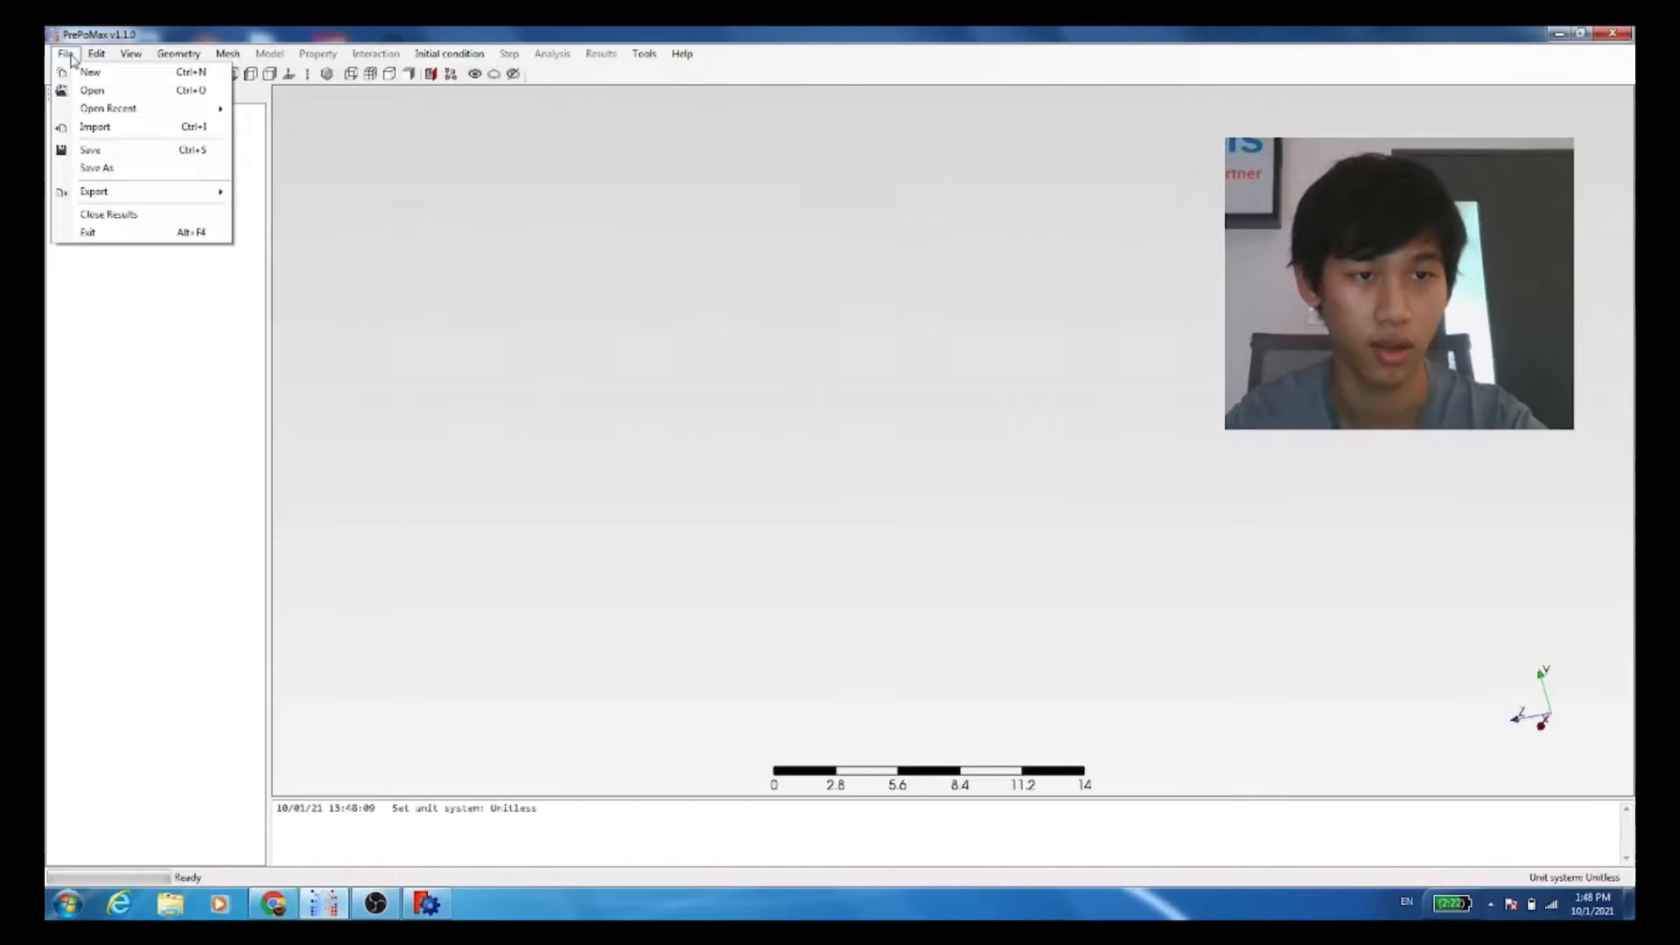
click(96, 144)
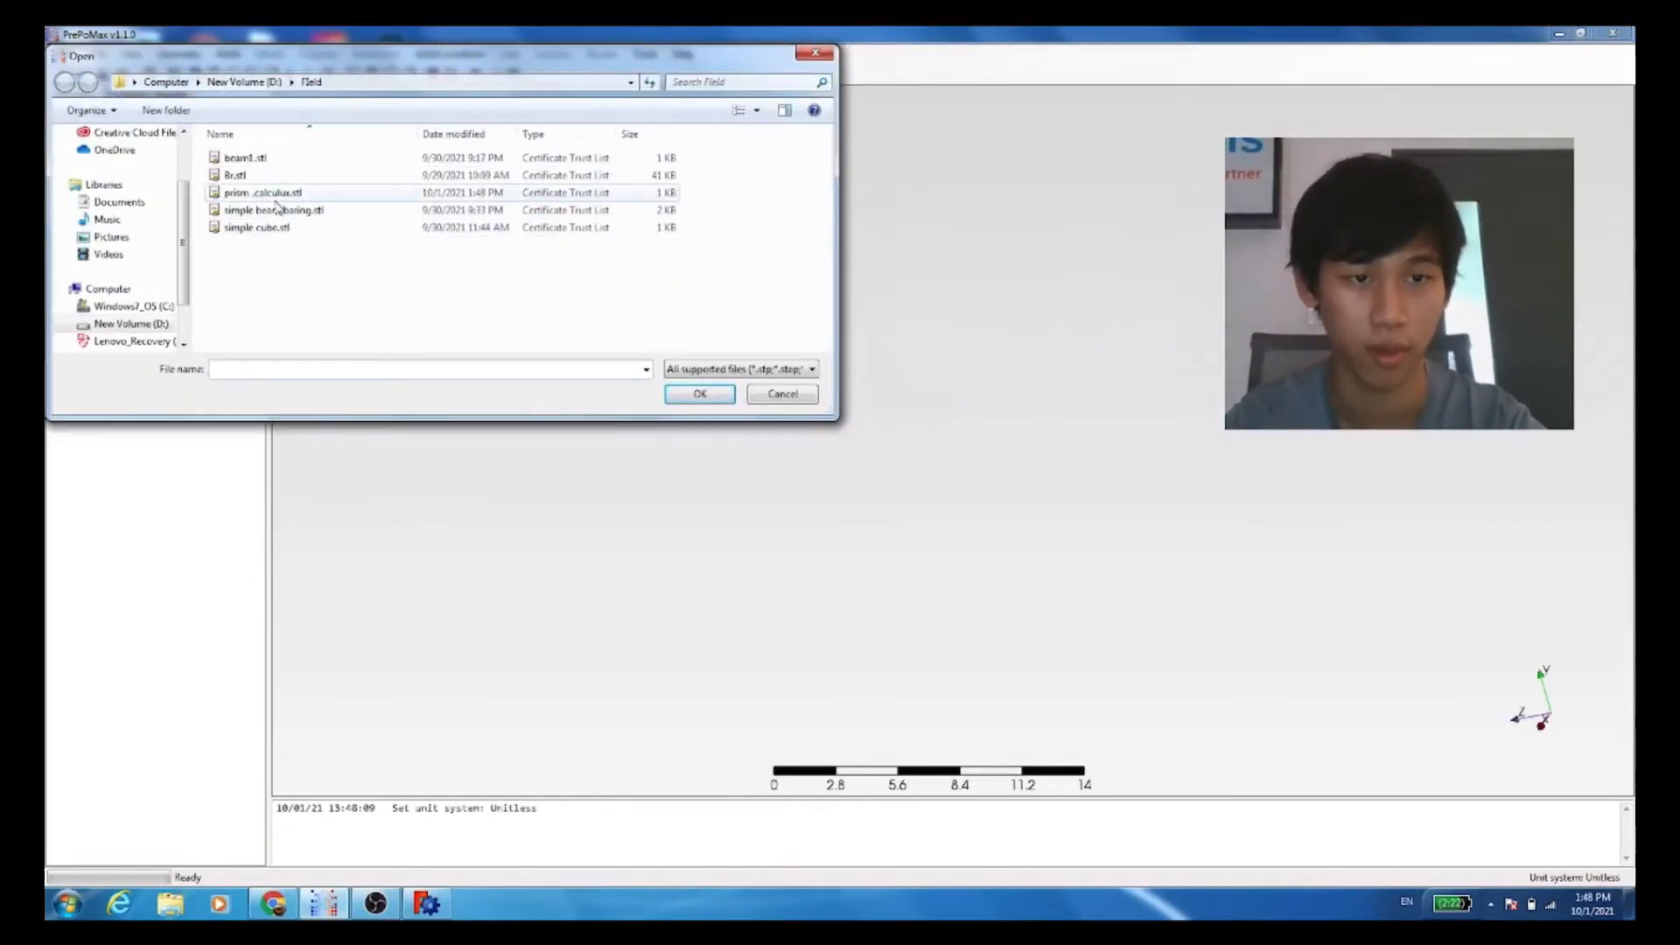
double_click(277, 200)
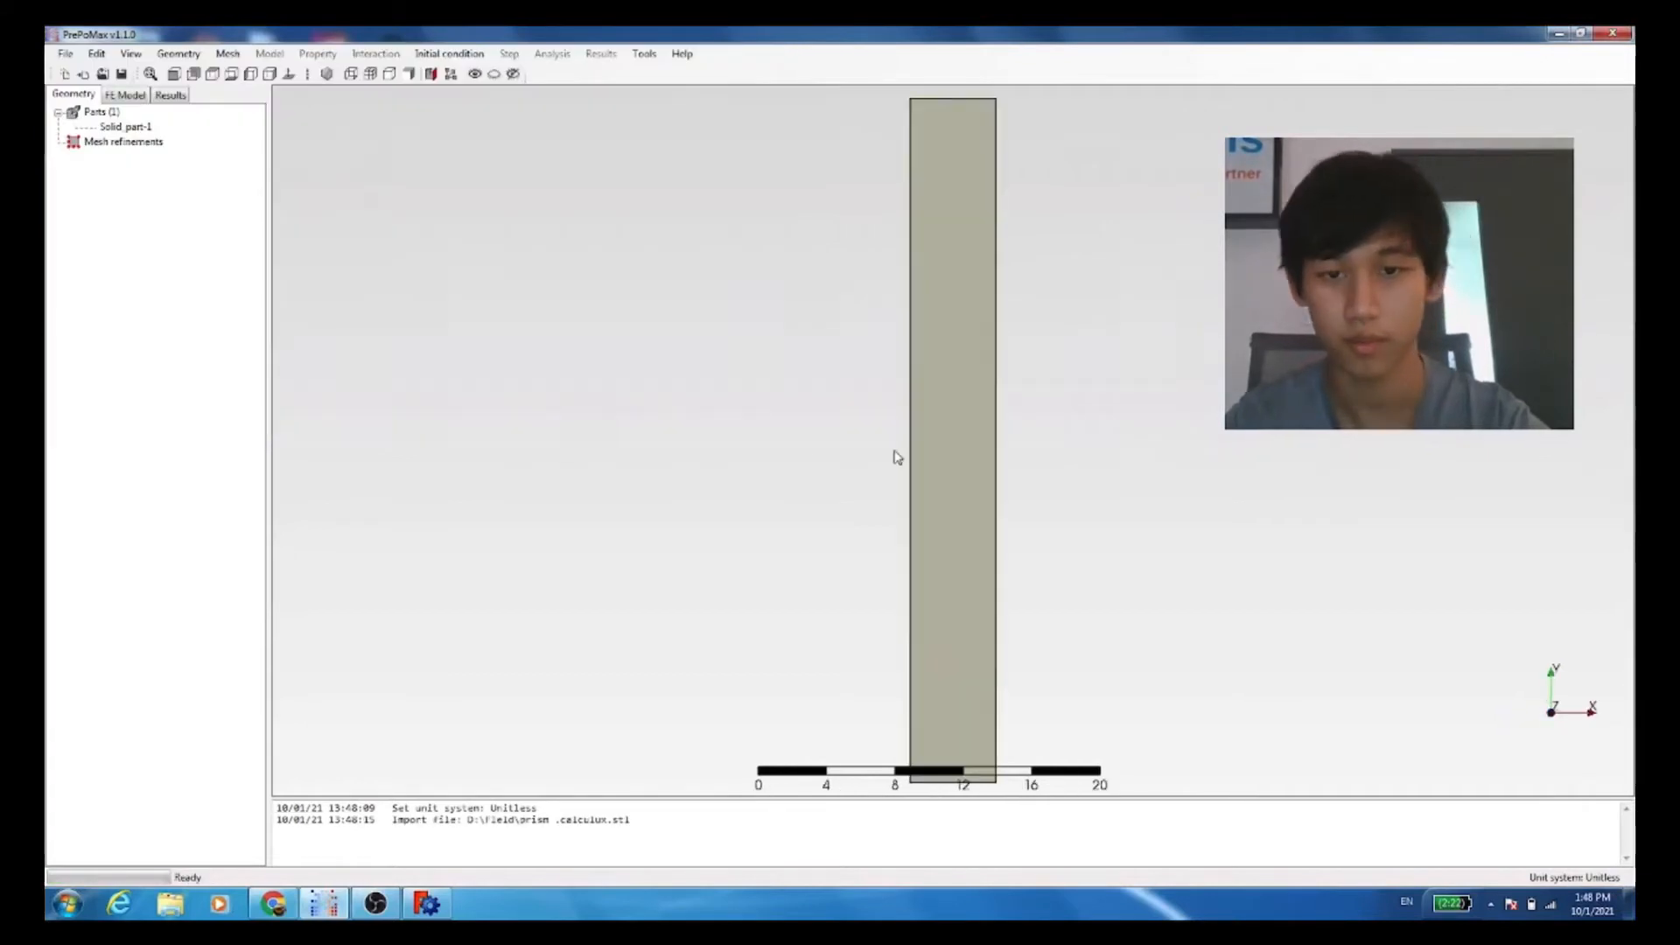
Step: Create the finite element mesh of the imported beam part
middle_drag(878, 460, 610, 734)
click(426, 903)
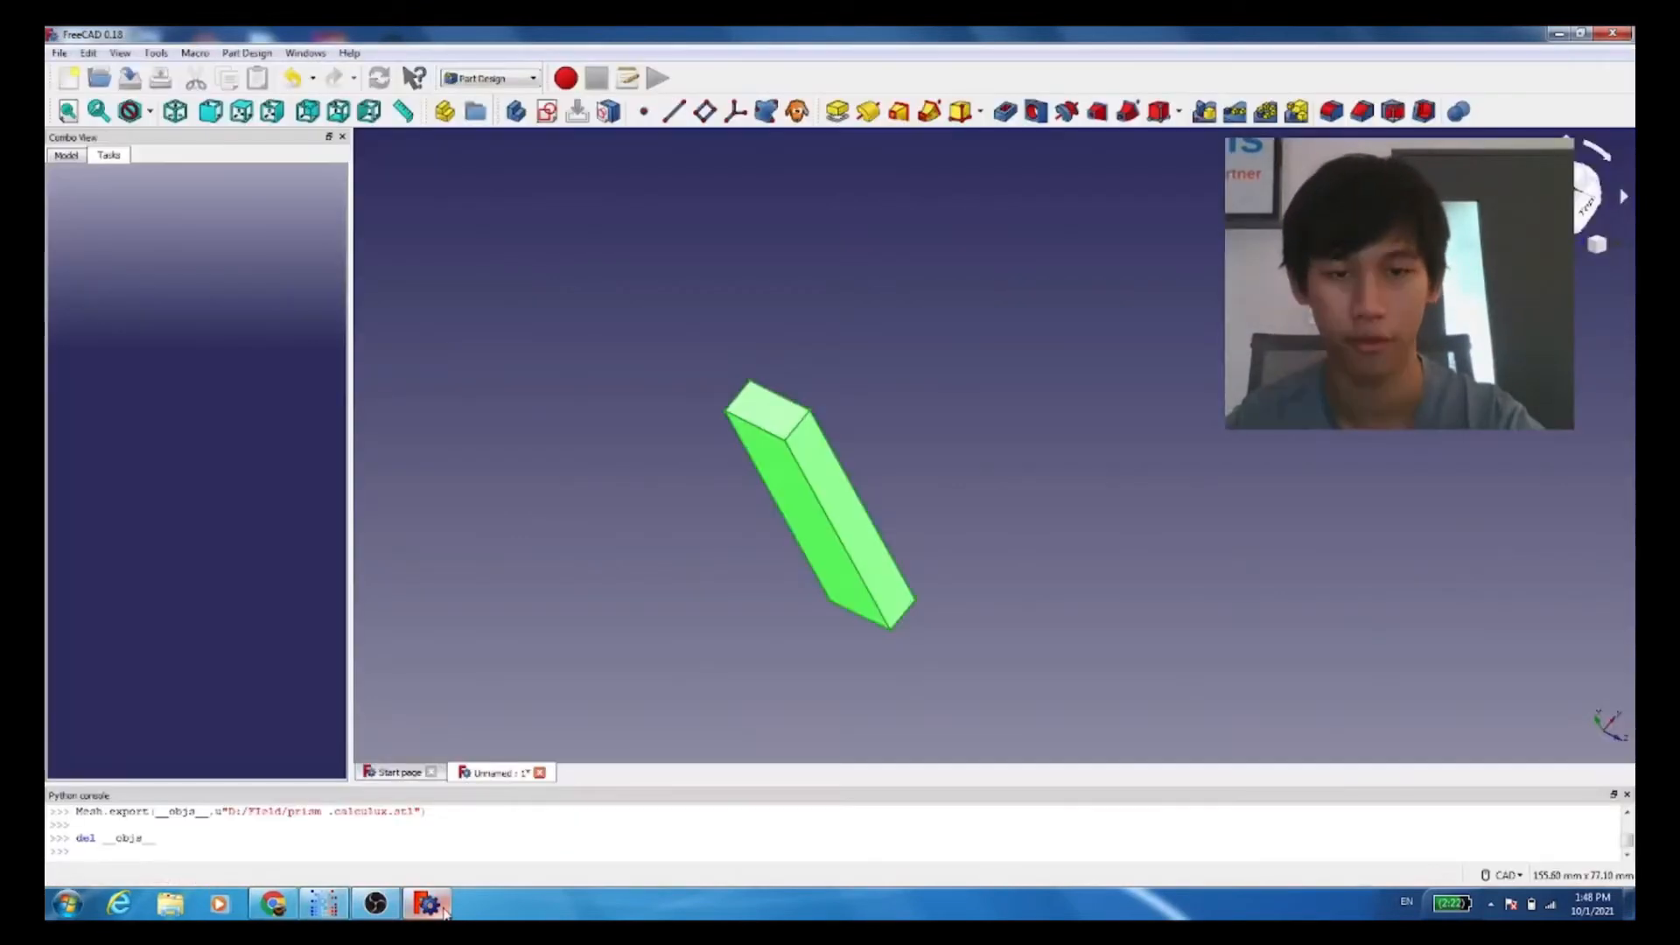
click(323, 902)
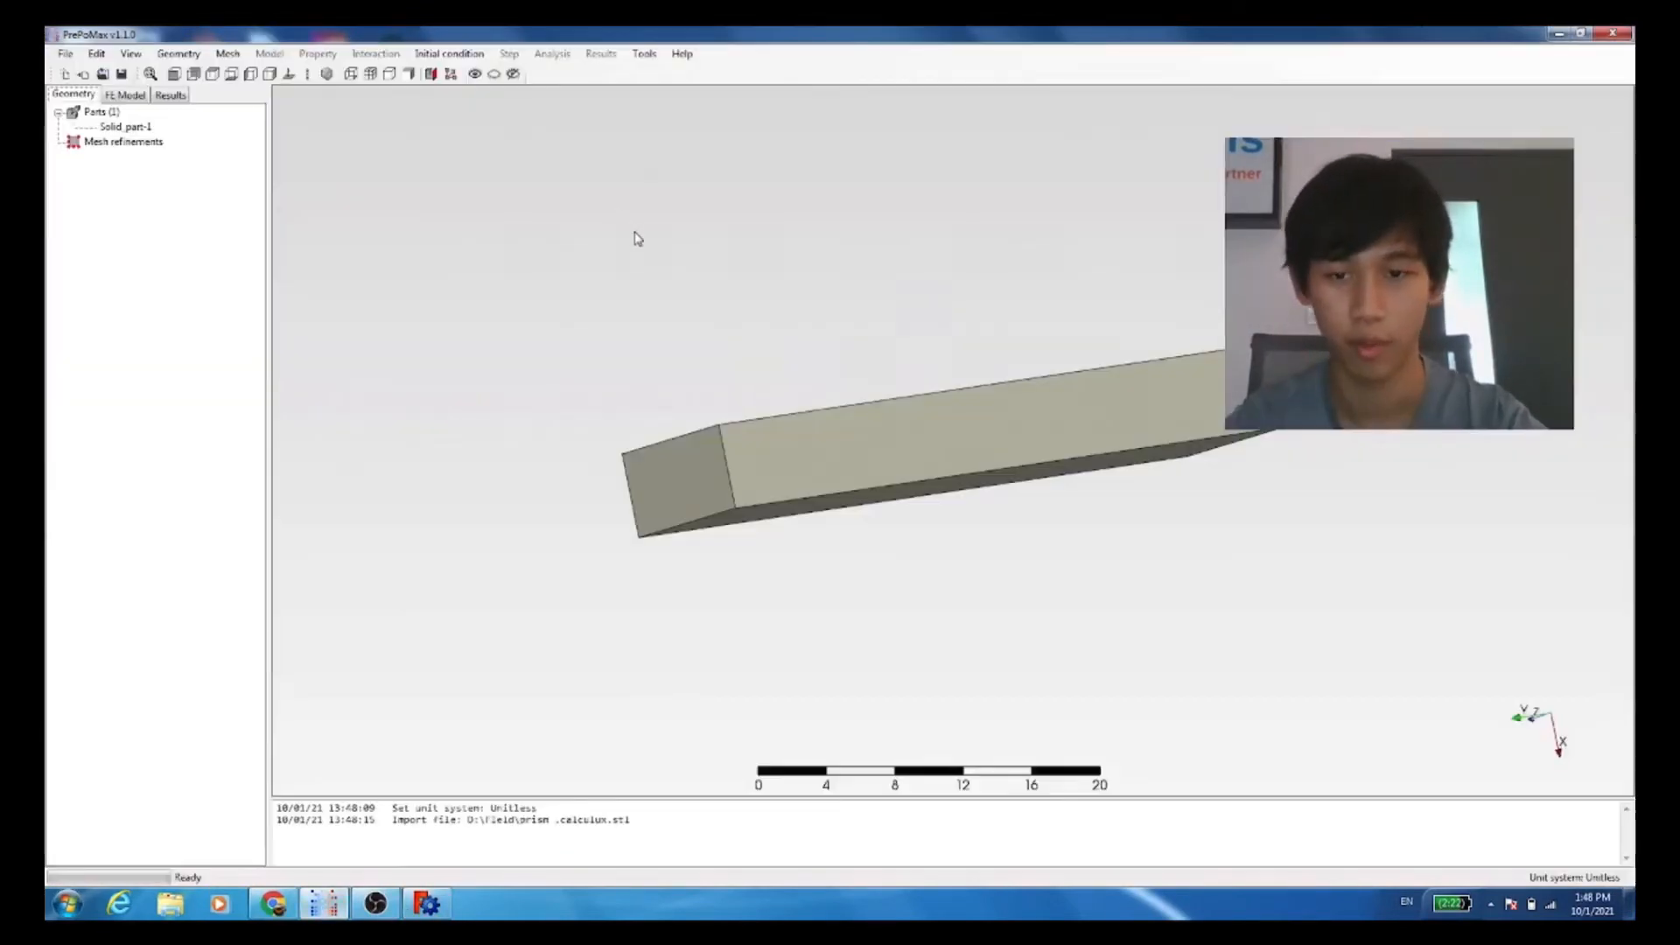
middle_drag(637, 238, 643, 312)
scroll(644, 311, up, 2)
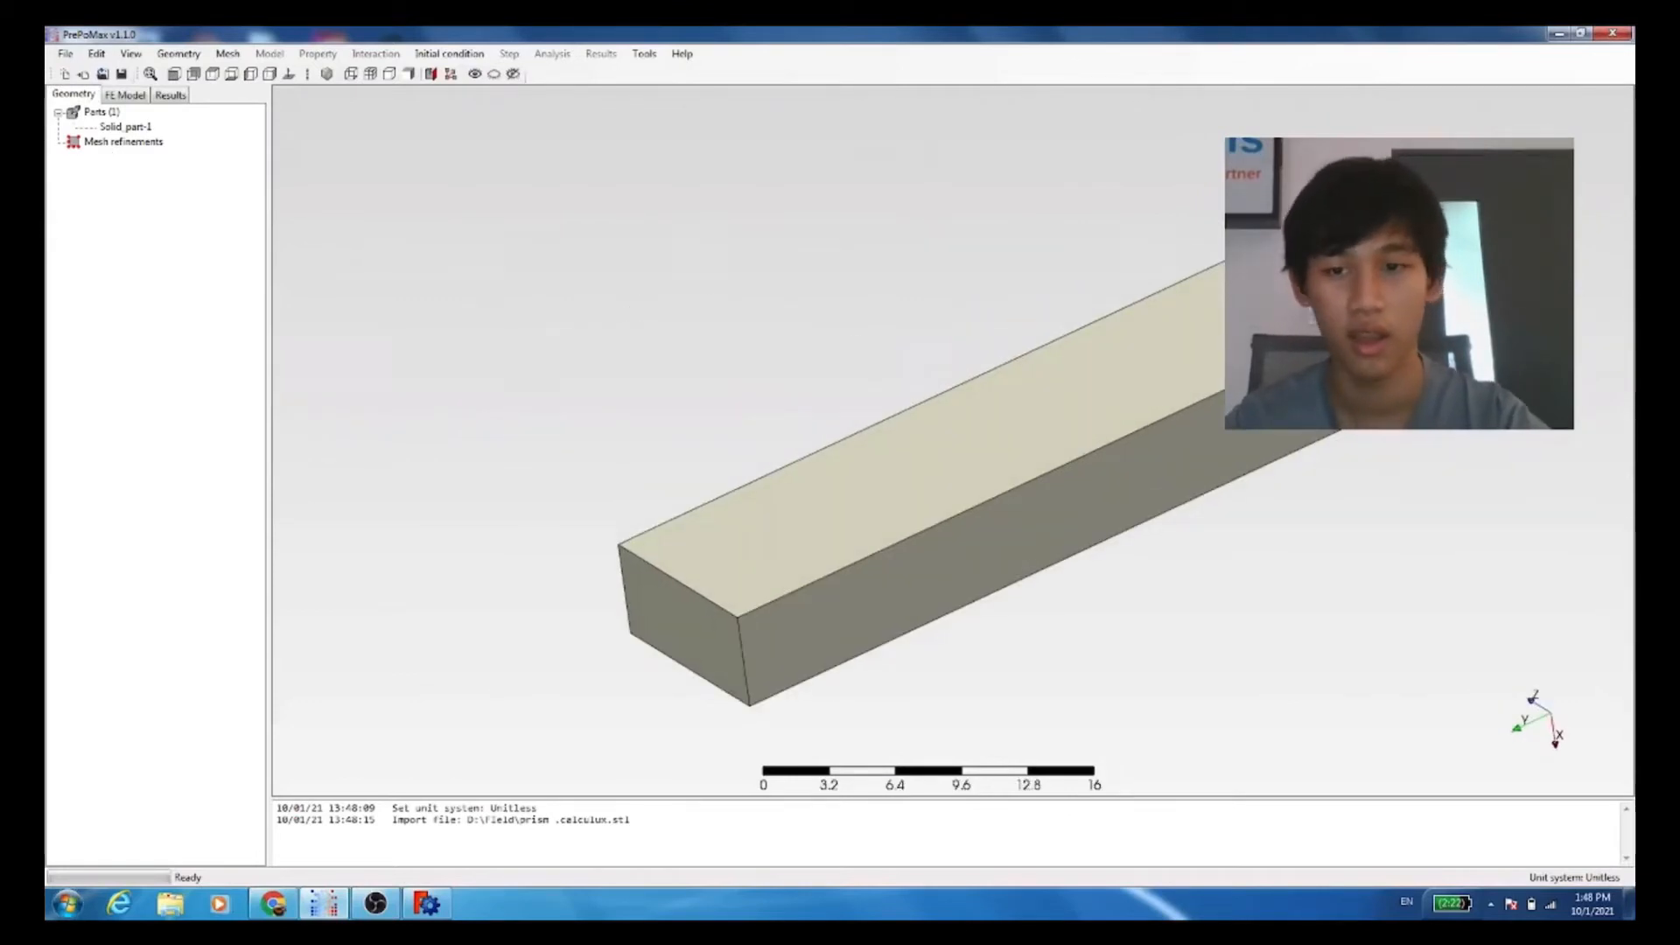
right_click(1132, 405)
click(1173, 470)
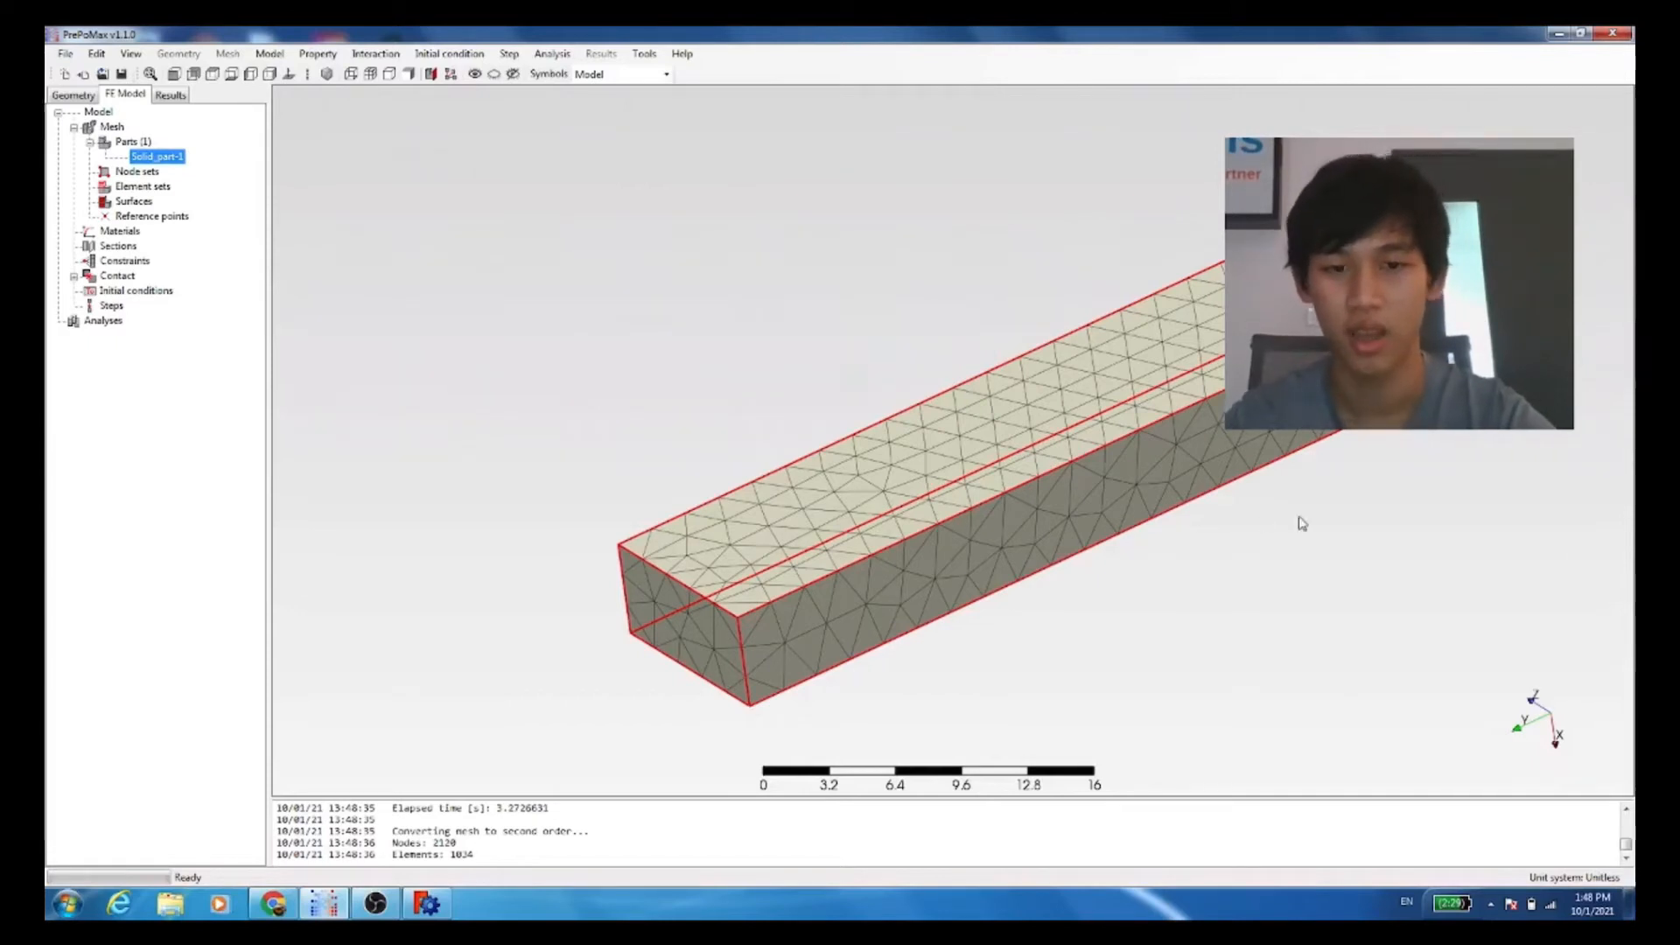
Step: Add the structural steel S185 from the material library to the FE model materials
middle_drag(1308, 528, 1260, 518)
click(1192, 595)
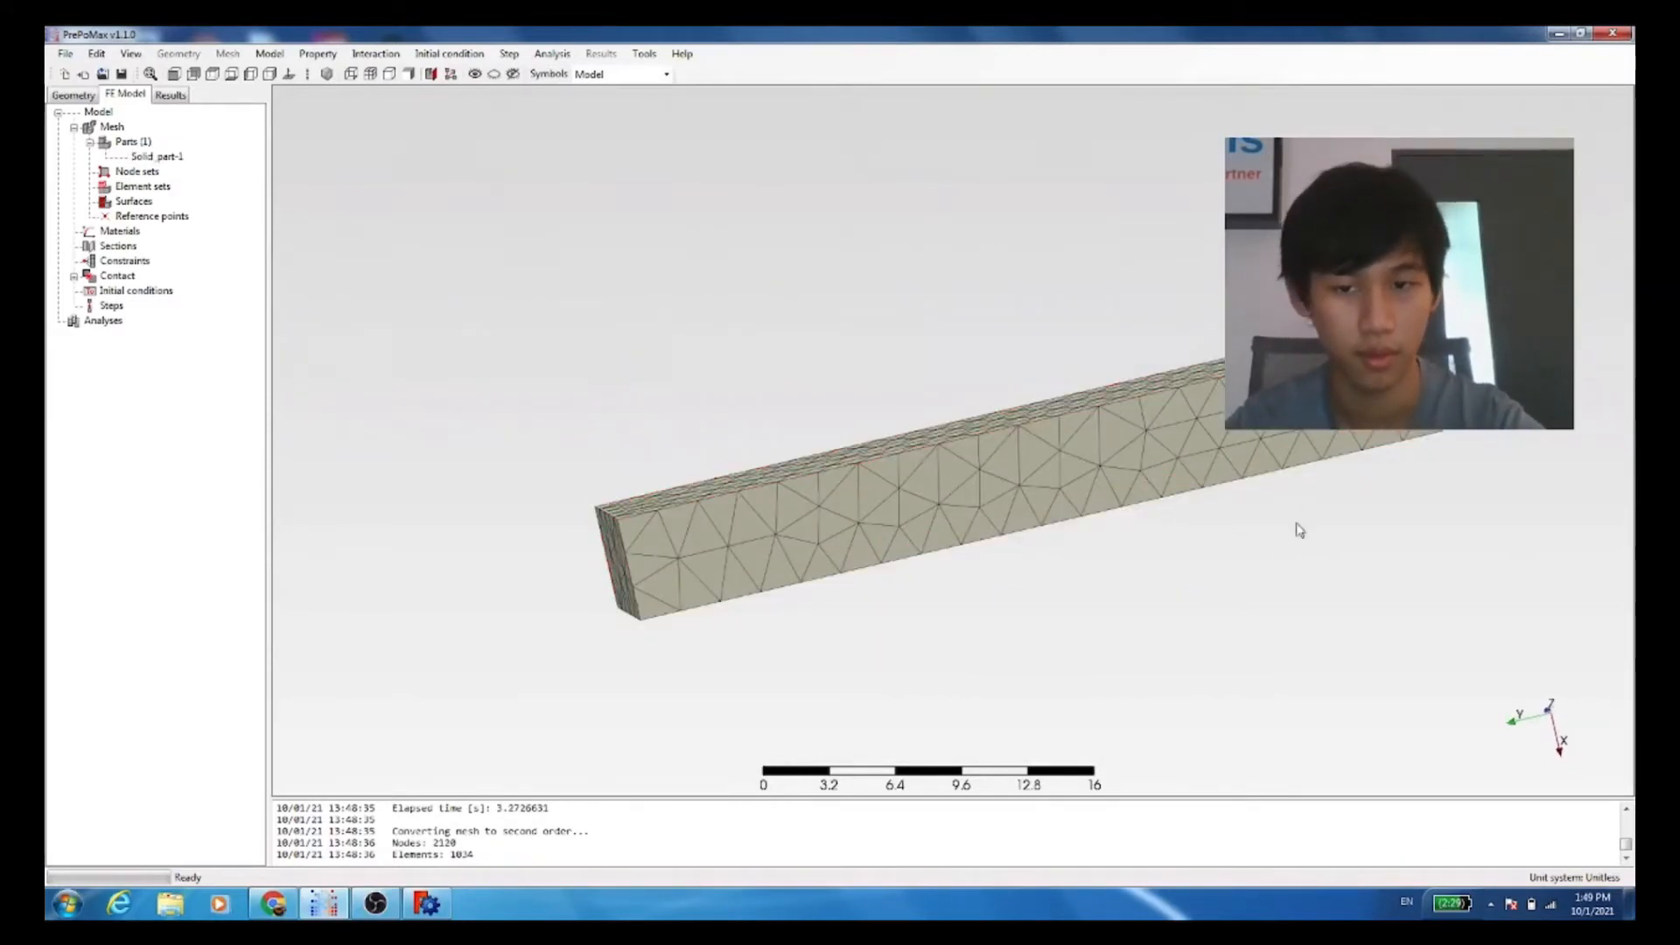
middle_drag(942, 562, 1017, 597)
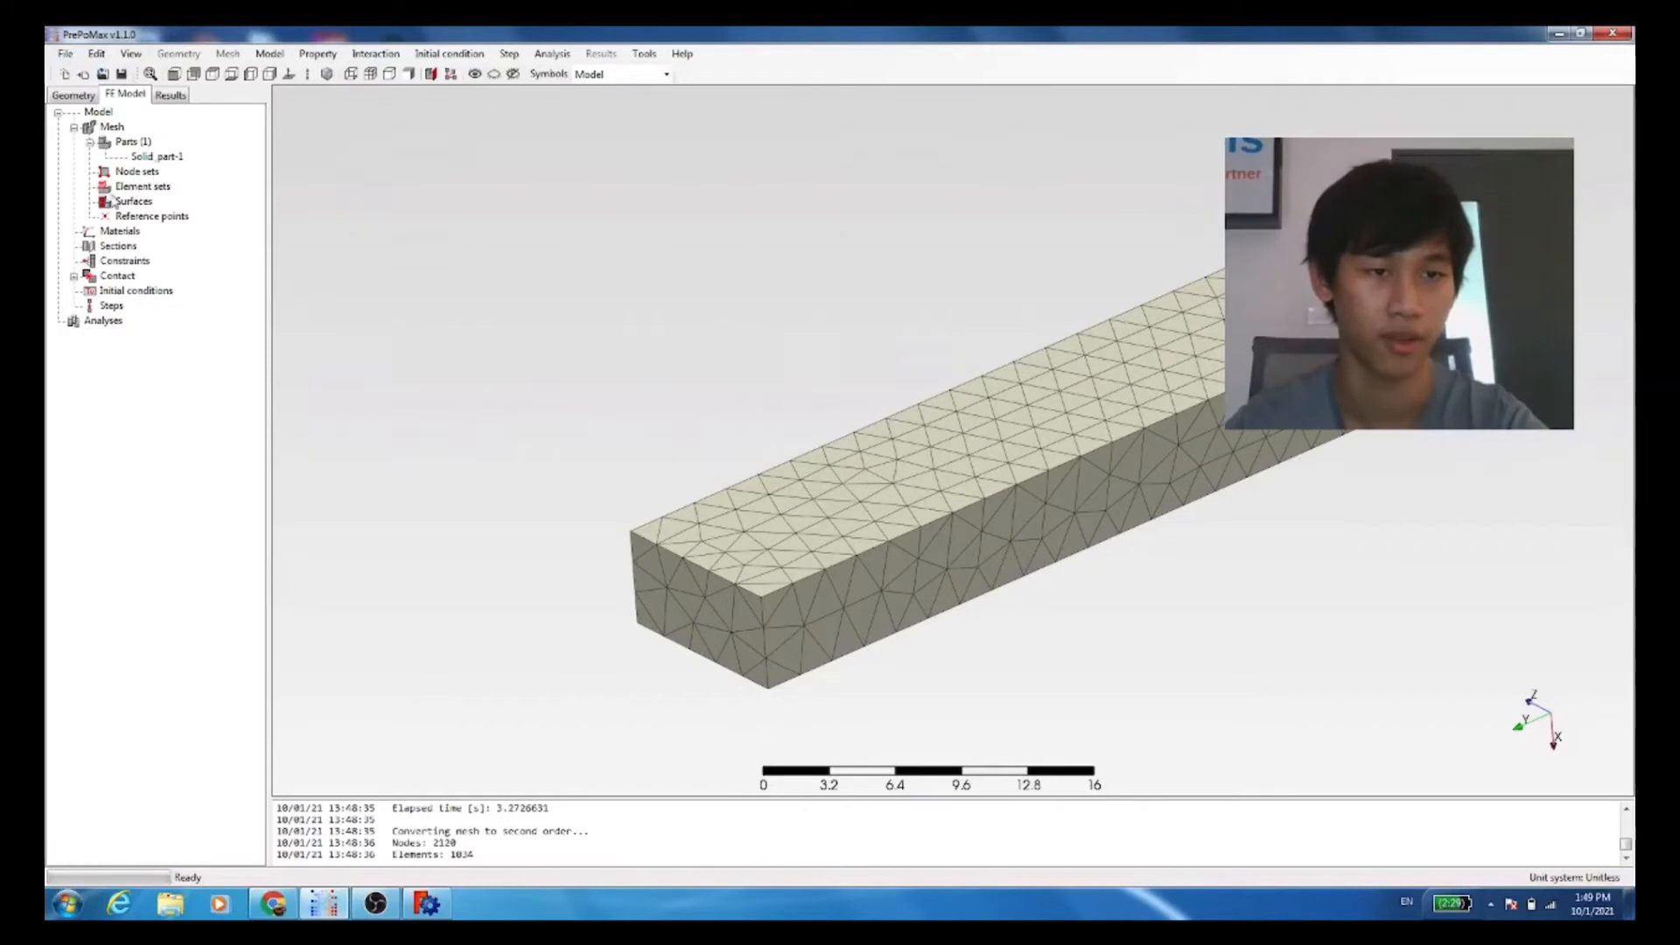
double_click(127, 233)
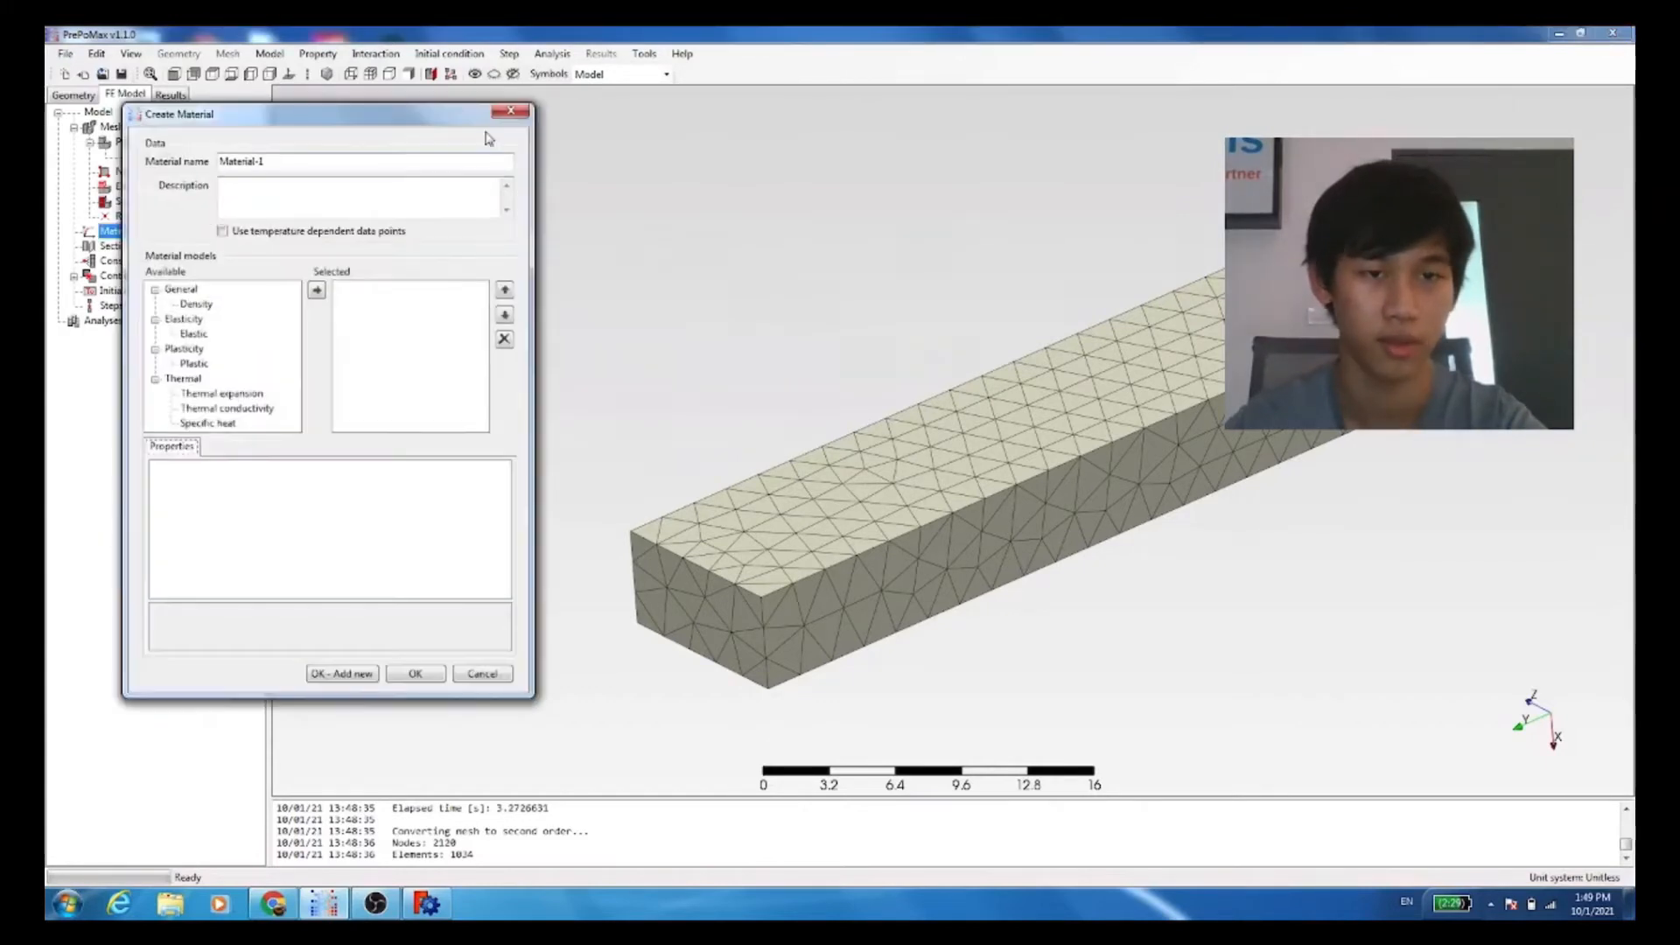
click(518, 103)
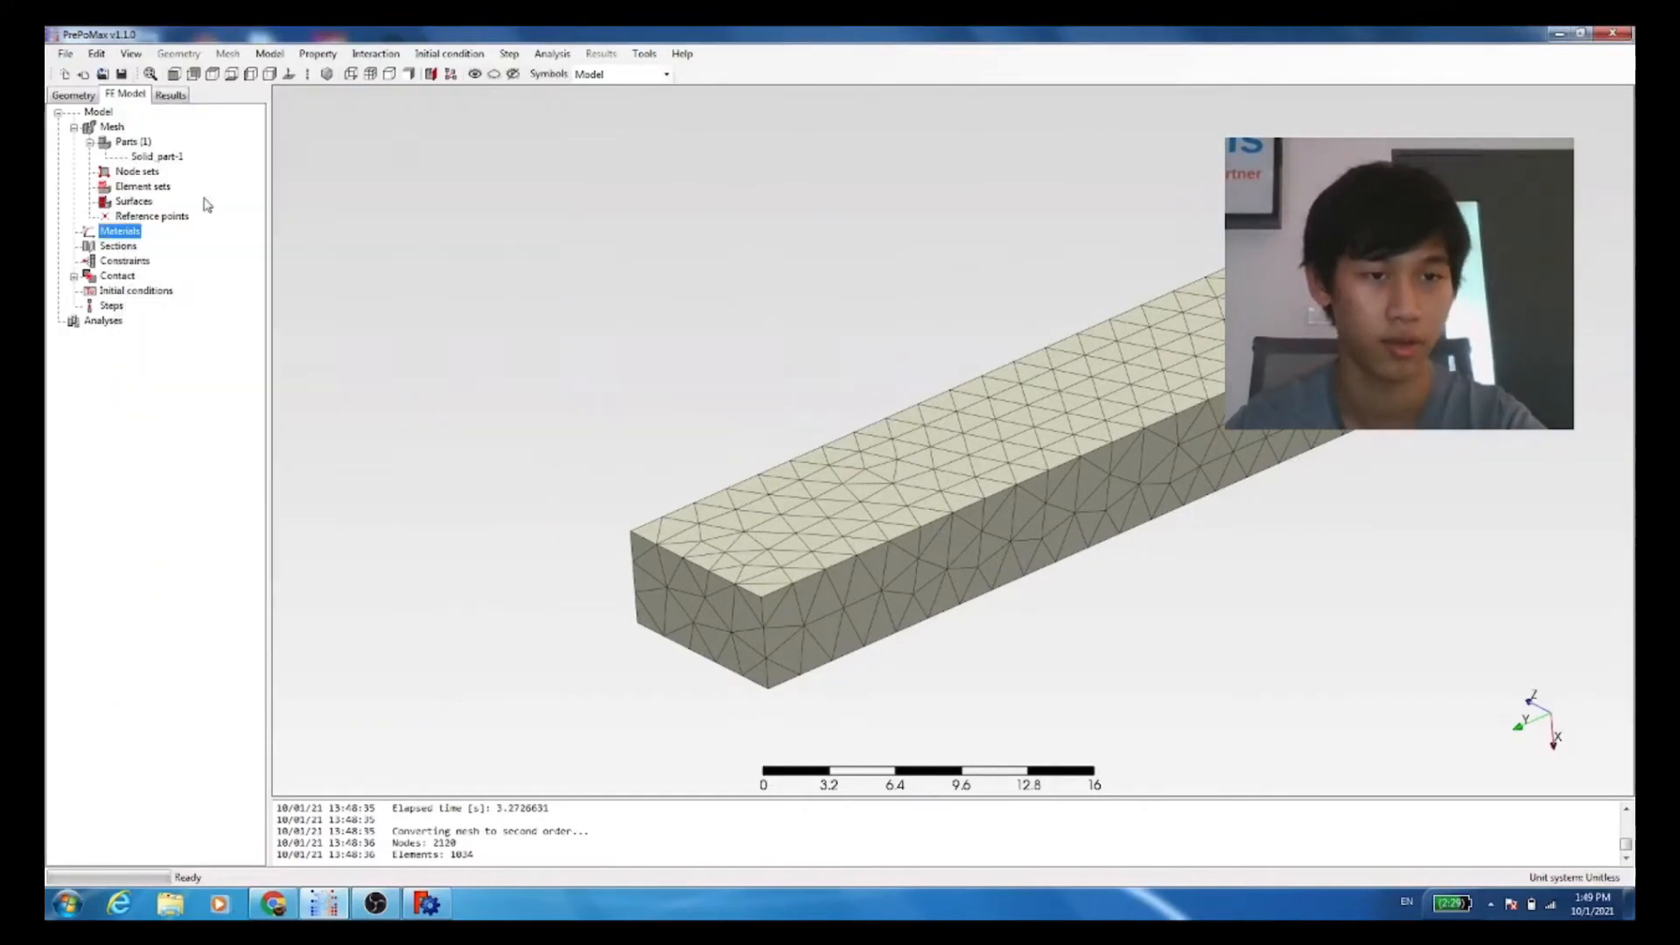
right_click(139, 233)
click(215, 255)
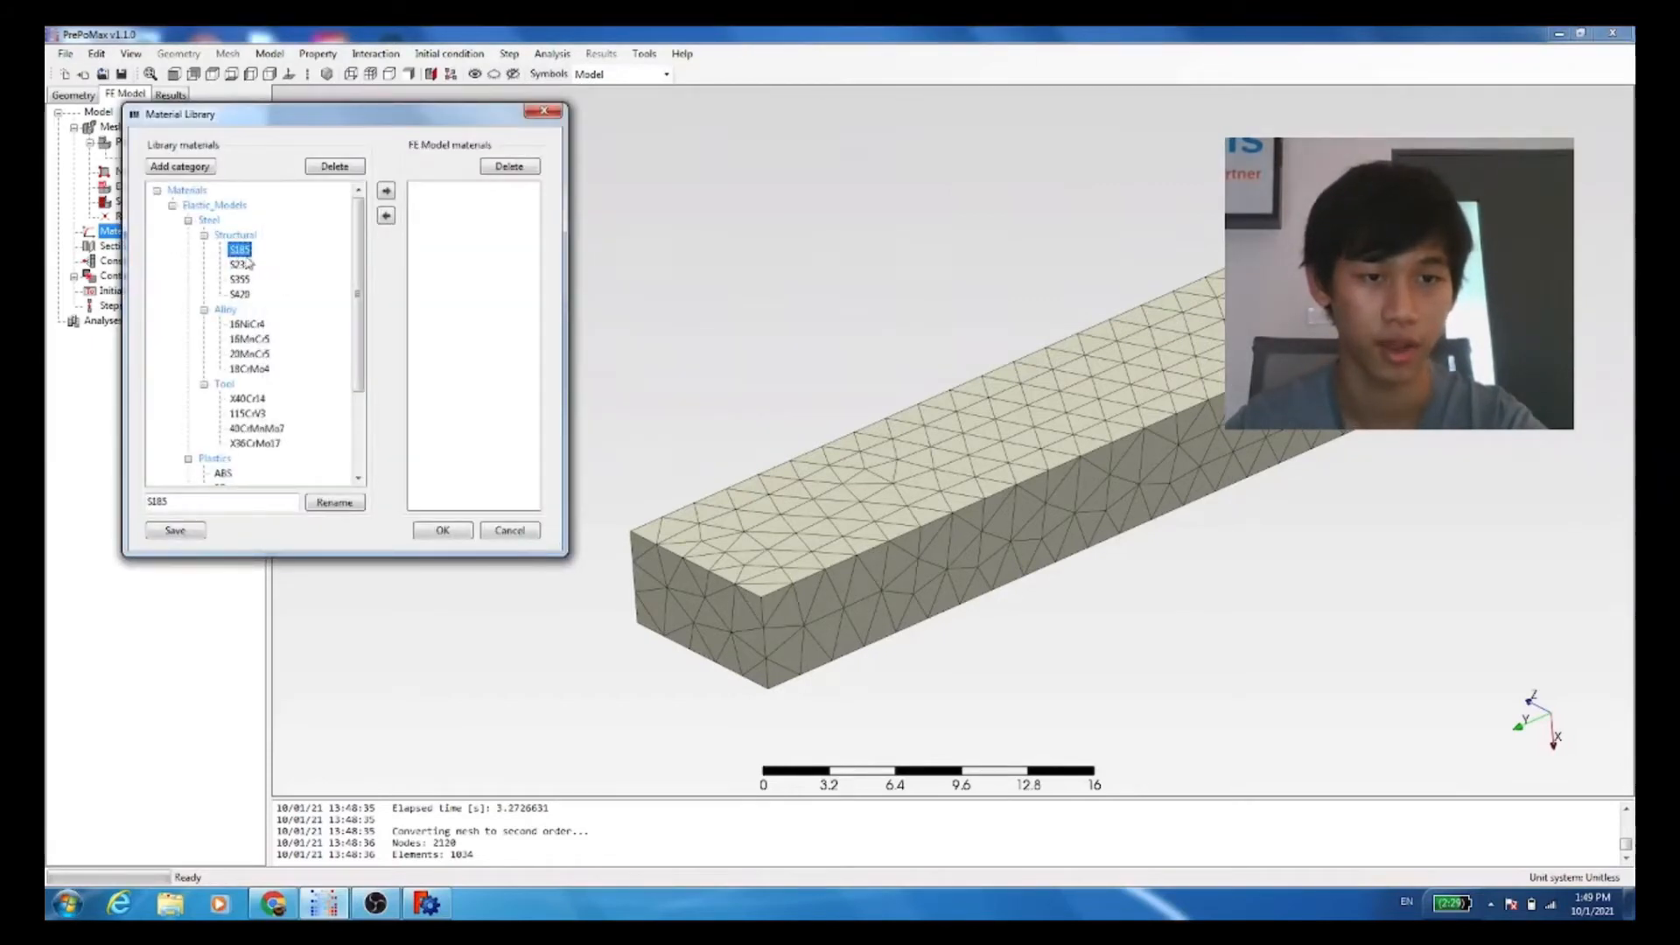
click(386, 190)
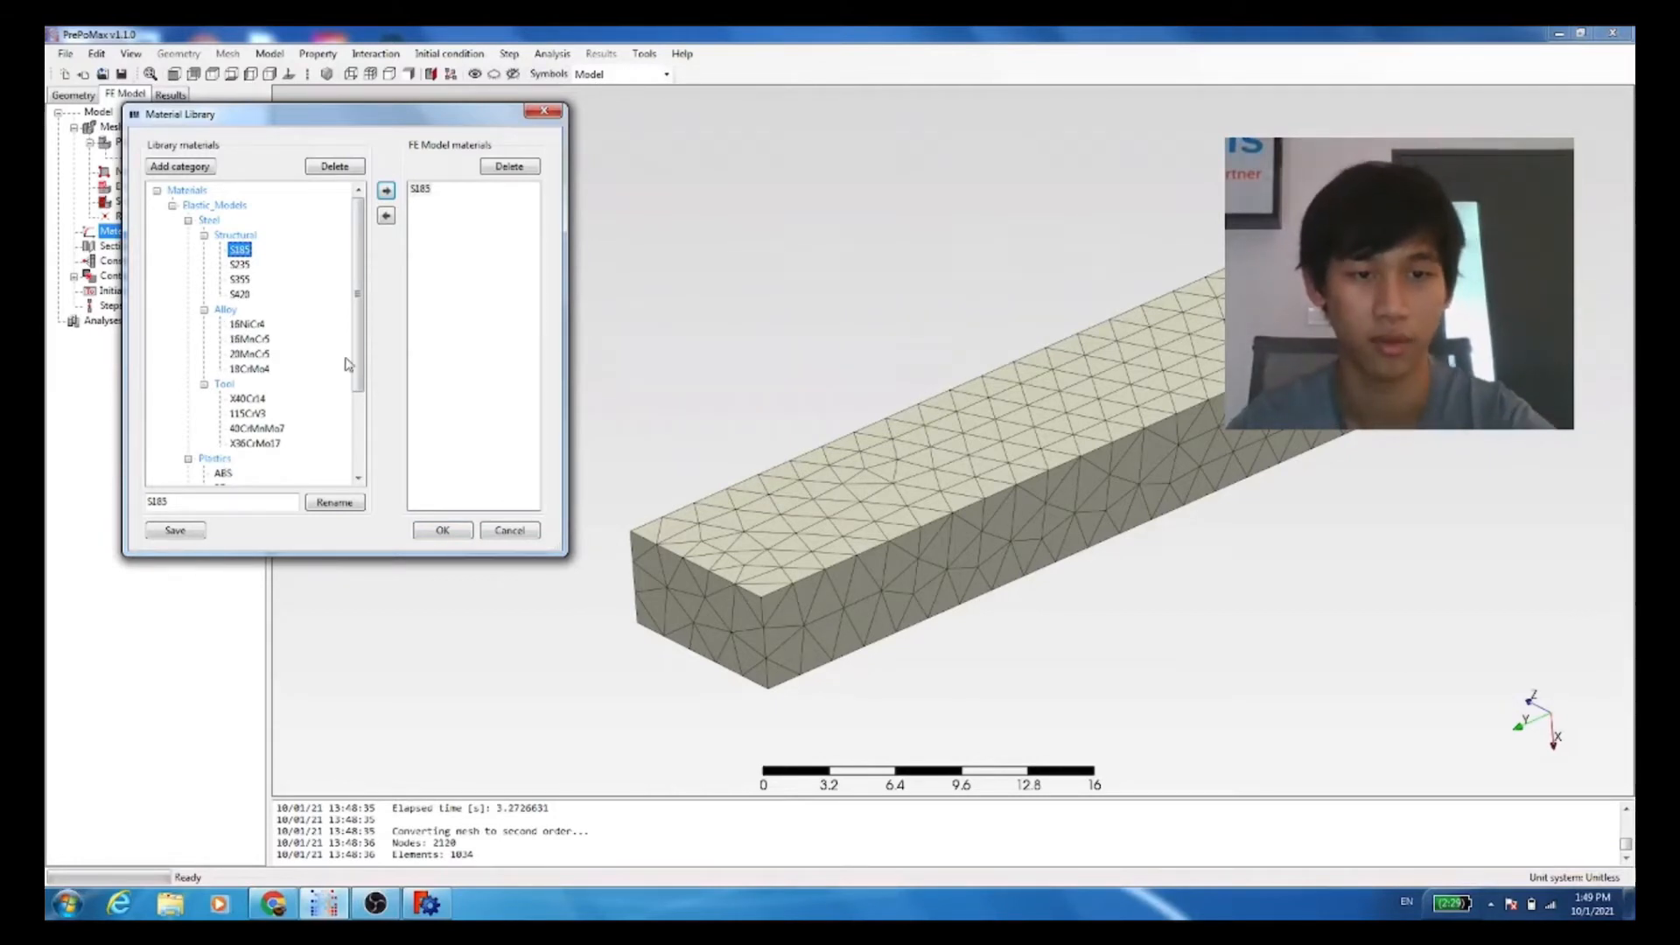
click(442, 529)
Step: Create a solid section with material S185 for the beam, using Part name as the region type
right_click(136, 262)
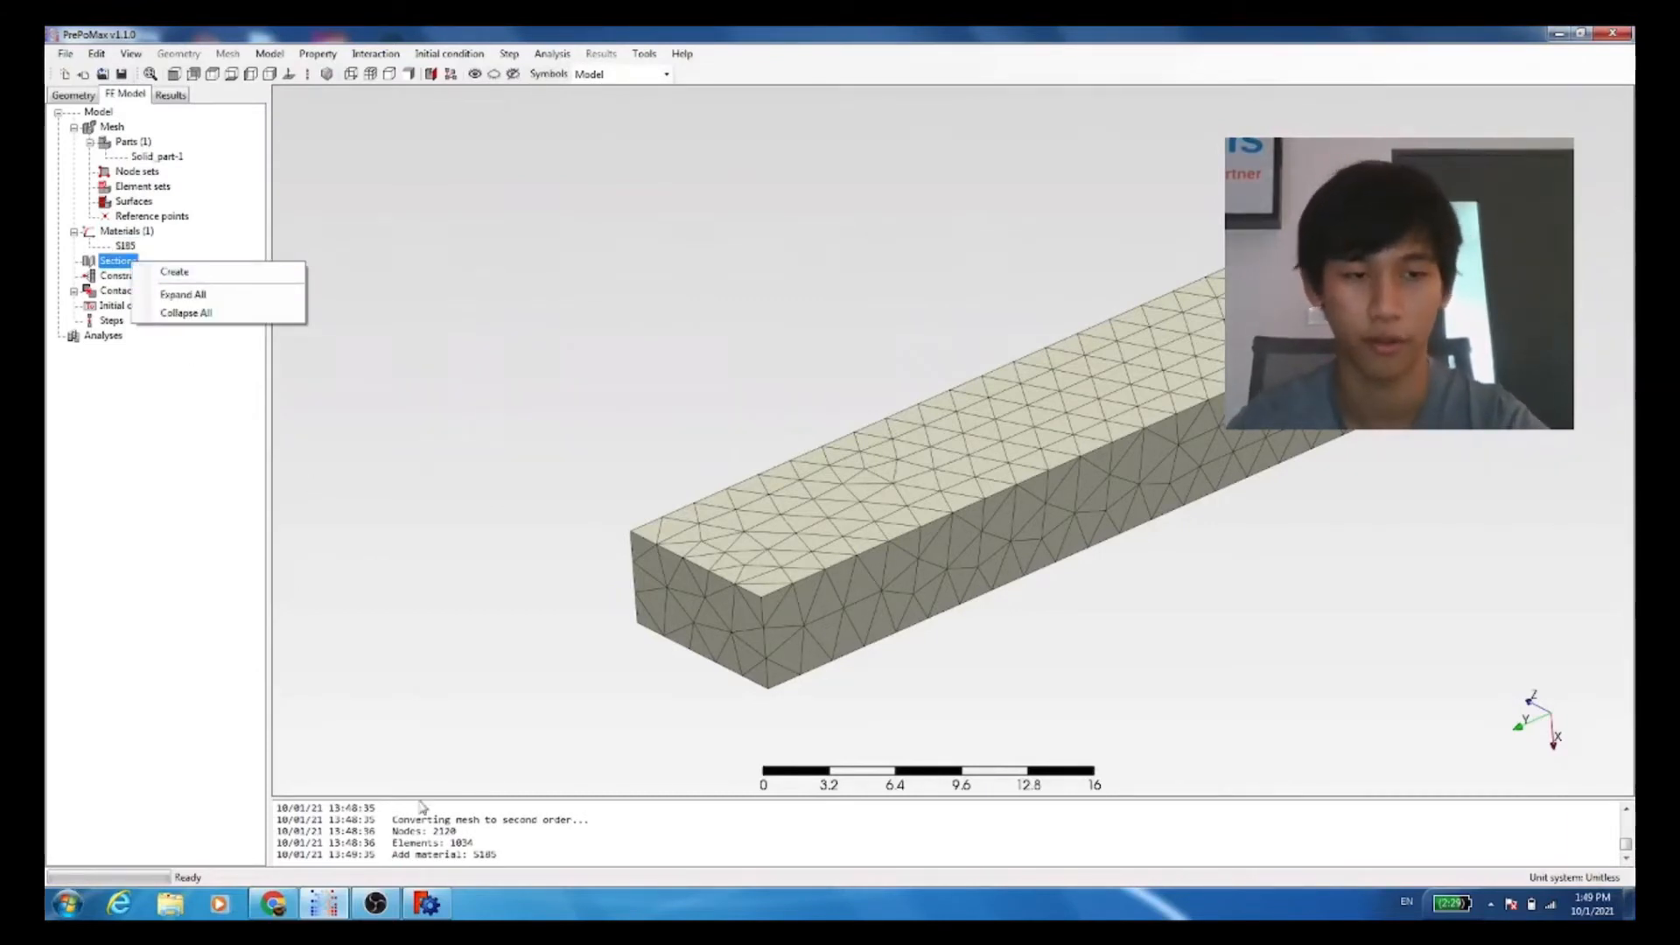
click(183, 292)
right_click(117, 266)
click(141, 275)
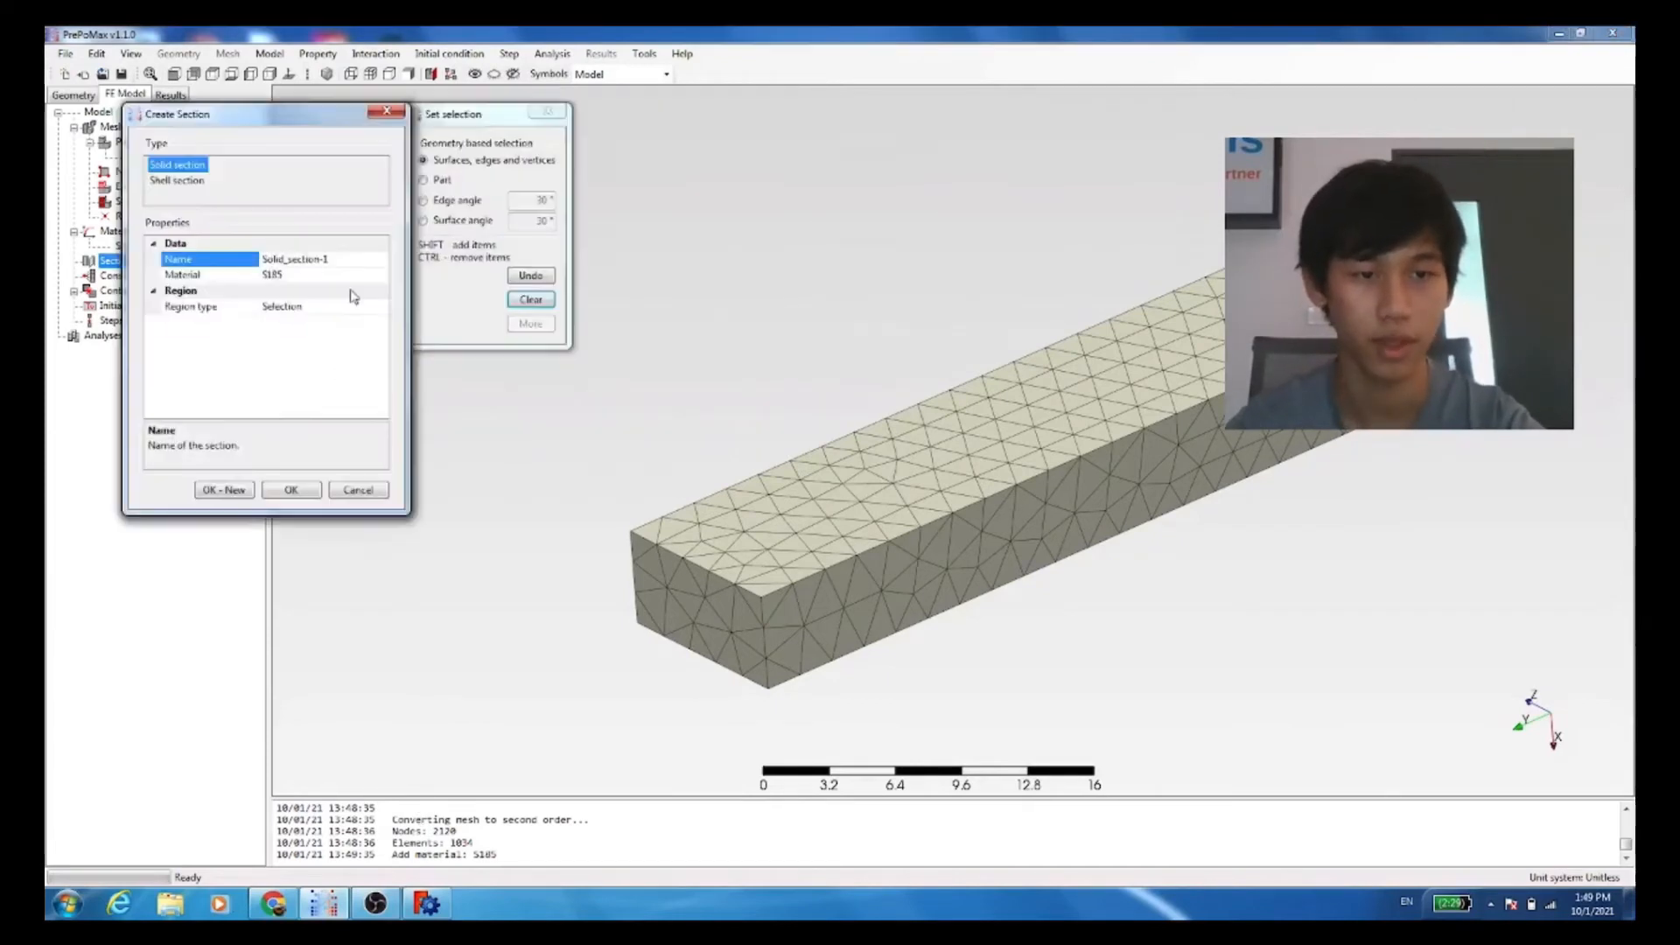
drag(477, 114, 551, 121)
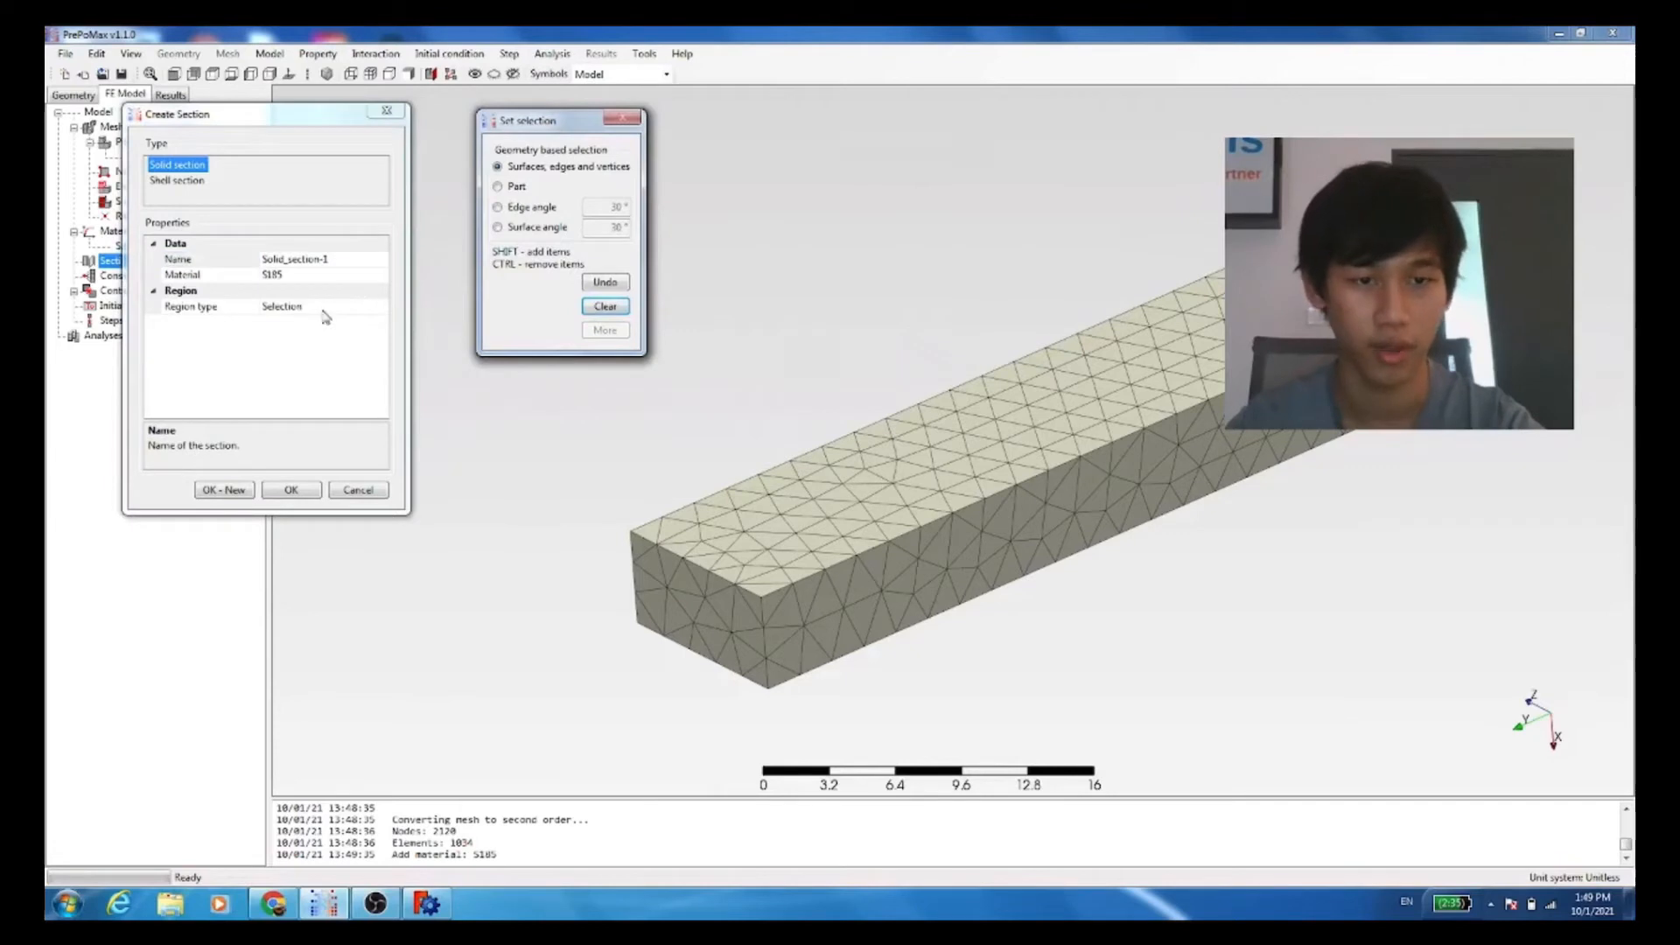
click(322, 308)
click(382, 307)
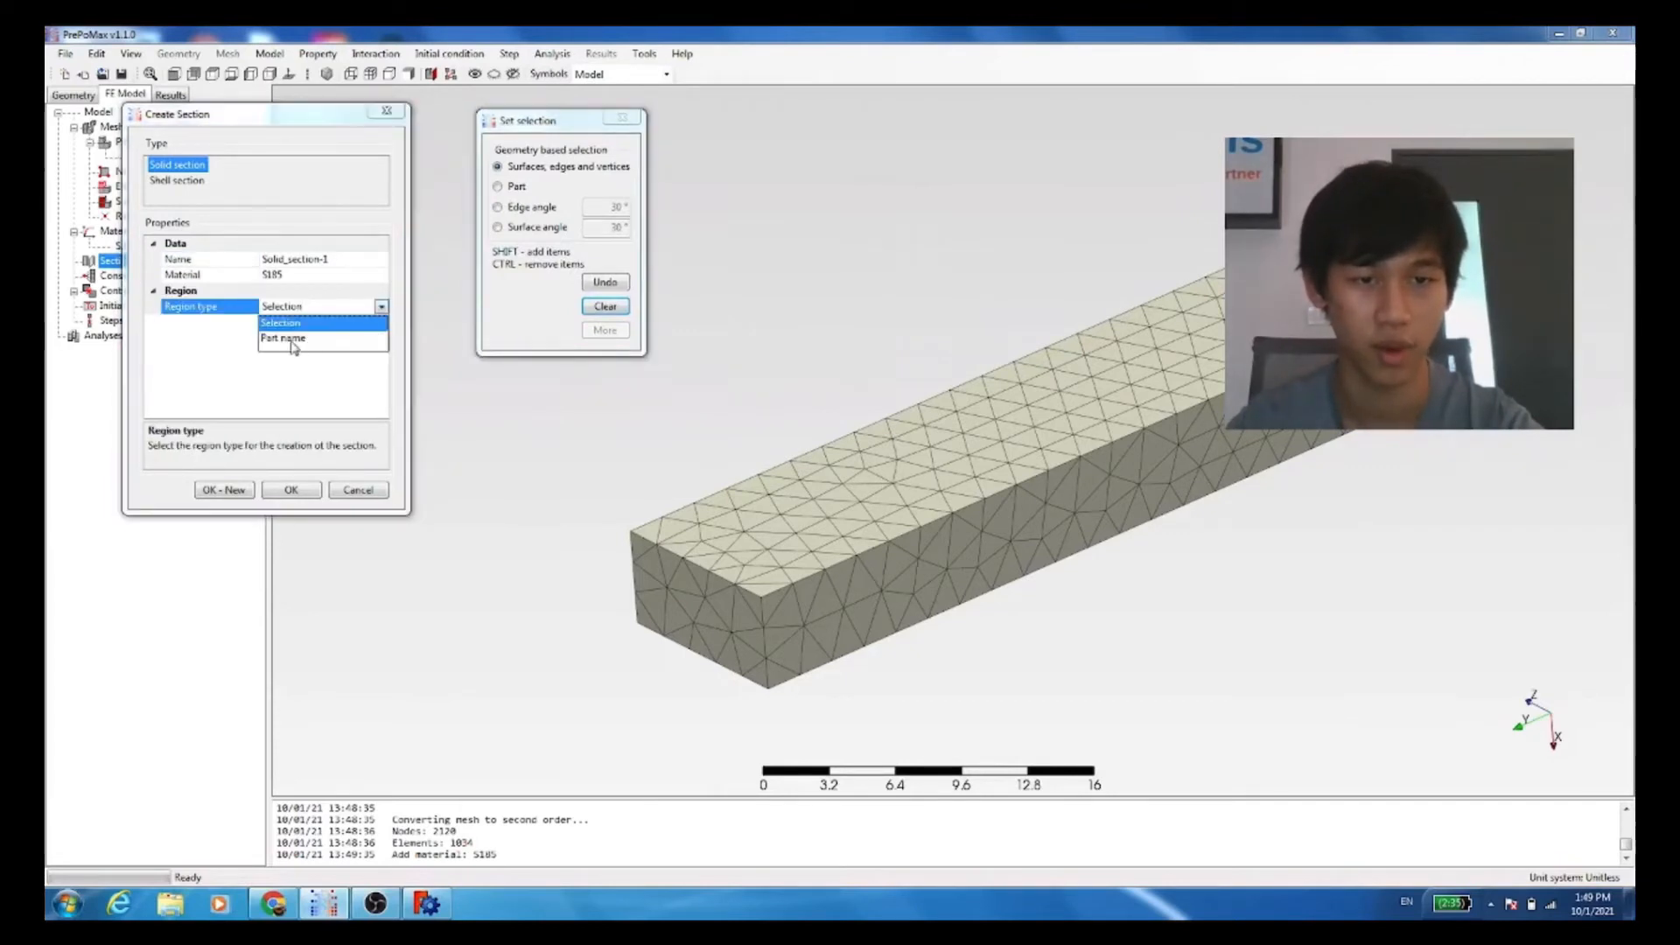
click(293, 327)
click(291, 490)
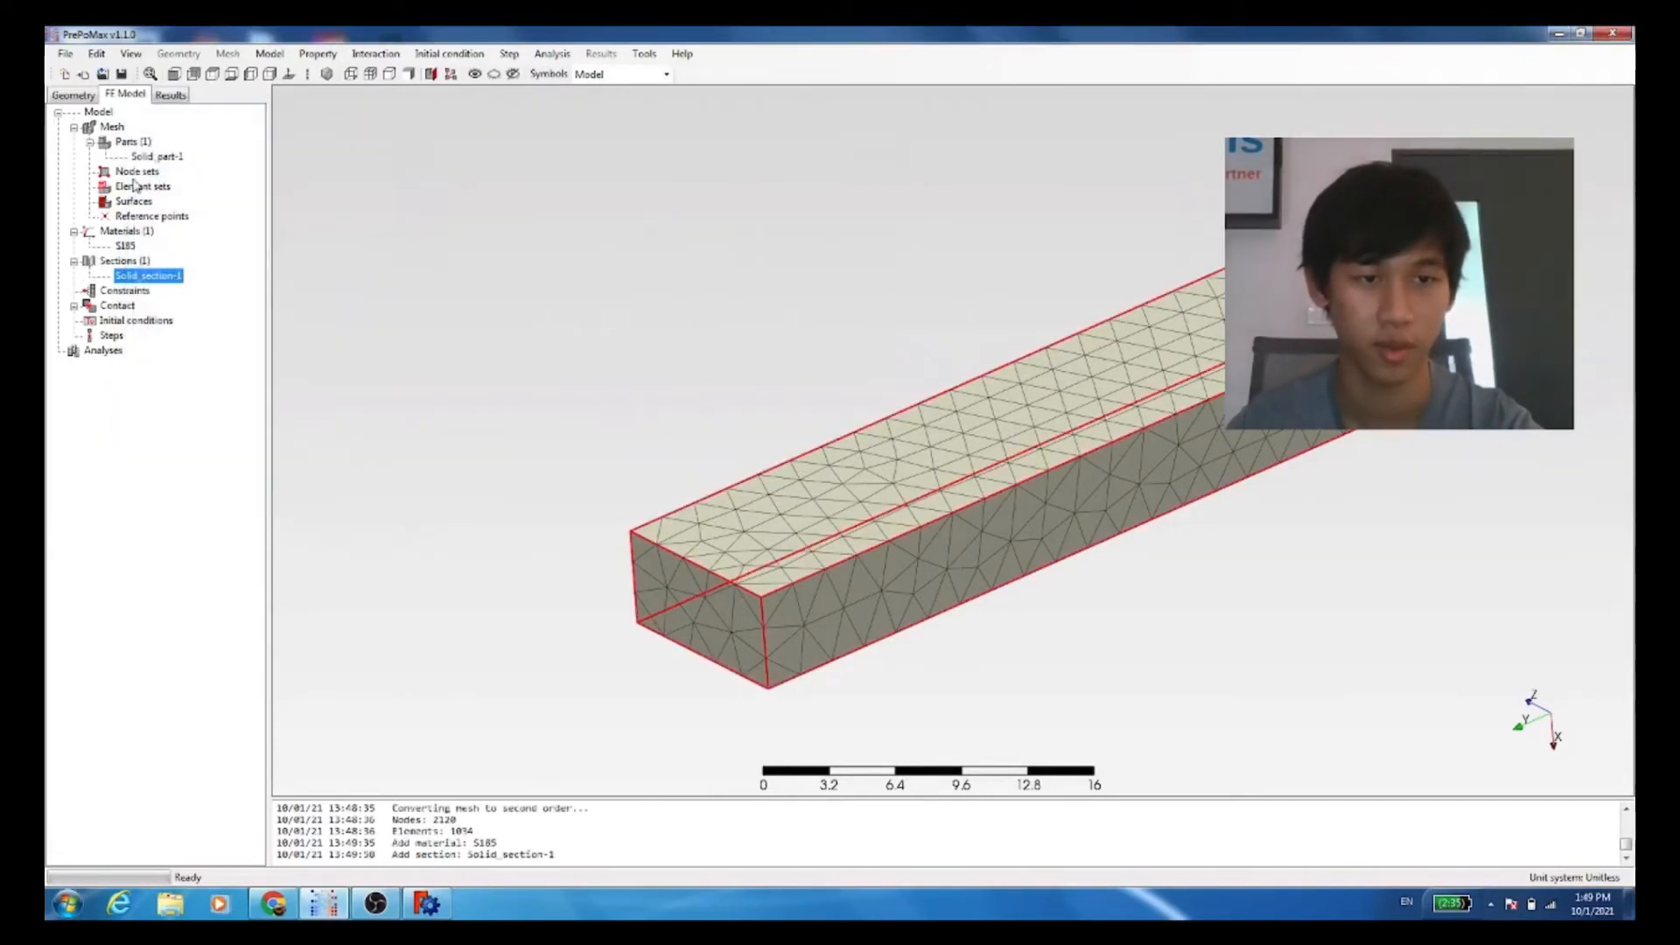
Step: Rename the meshed part as simplebeam
right_click(154, 154)
click(191, 164)
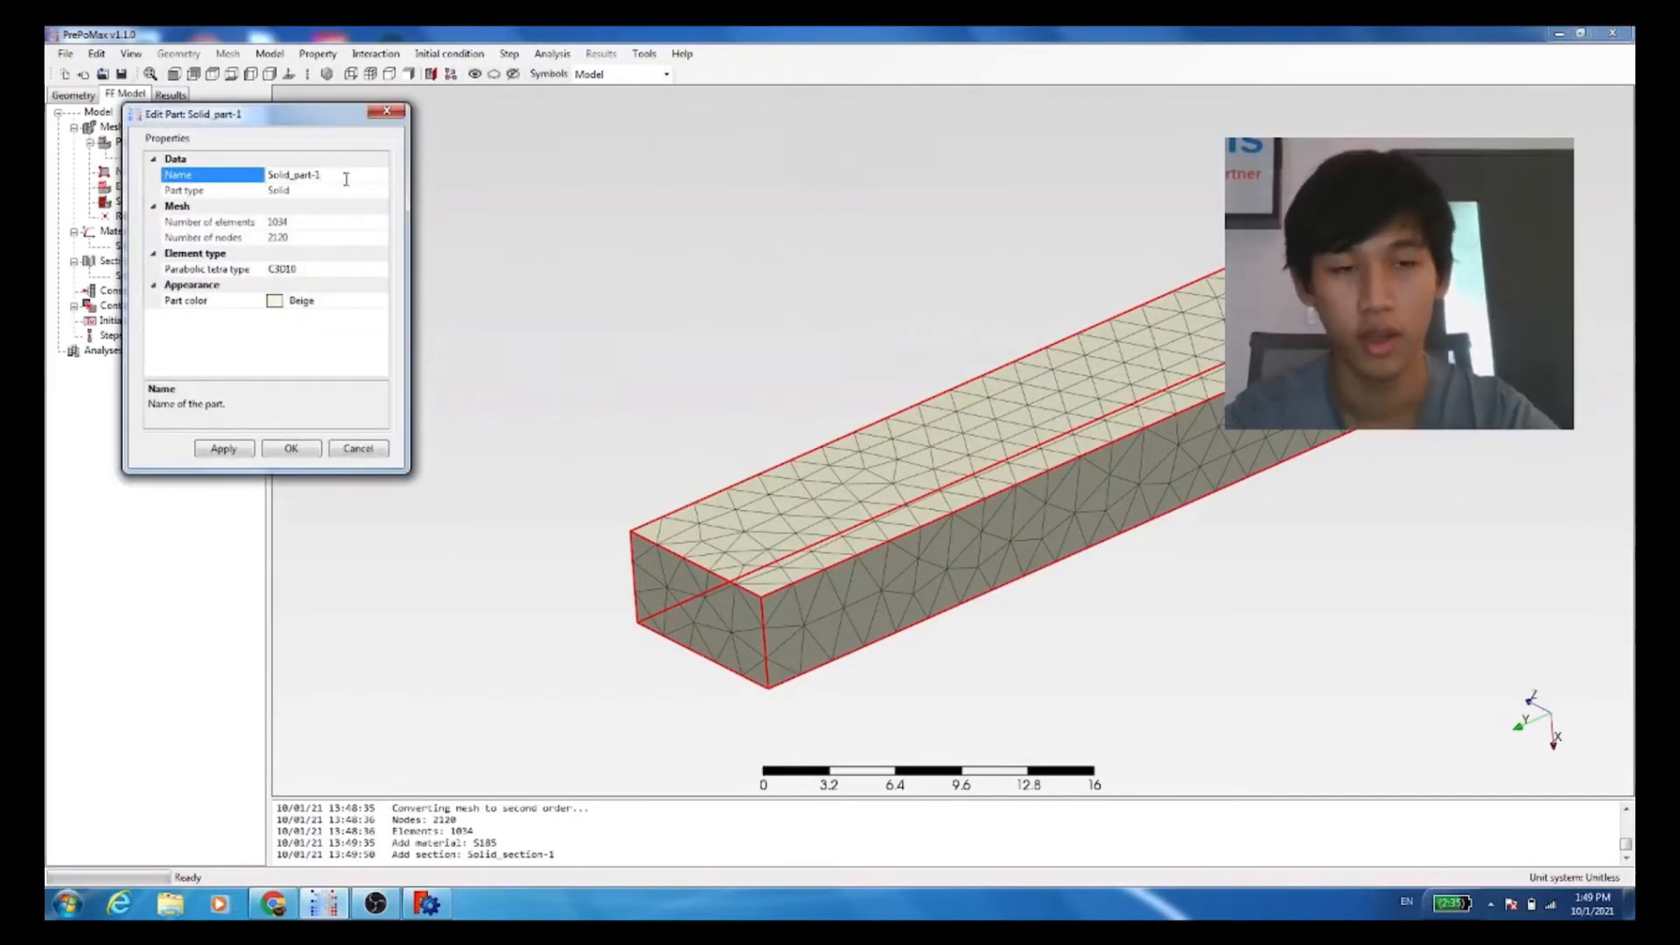
key(BackSpace)
key(BackSpace)
key(BackSpace)
key(BackSpace)
key(BackSpace)
key(BackSpace)
key(BackSpace)
key(BackSpace)
key(BackSpace)
key(BackSpace)
key(BackSpace)
key(BackSpace)
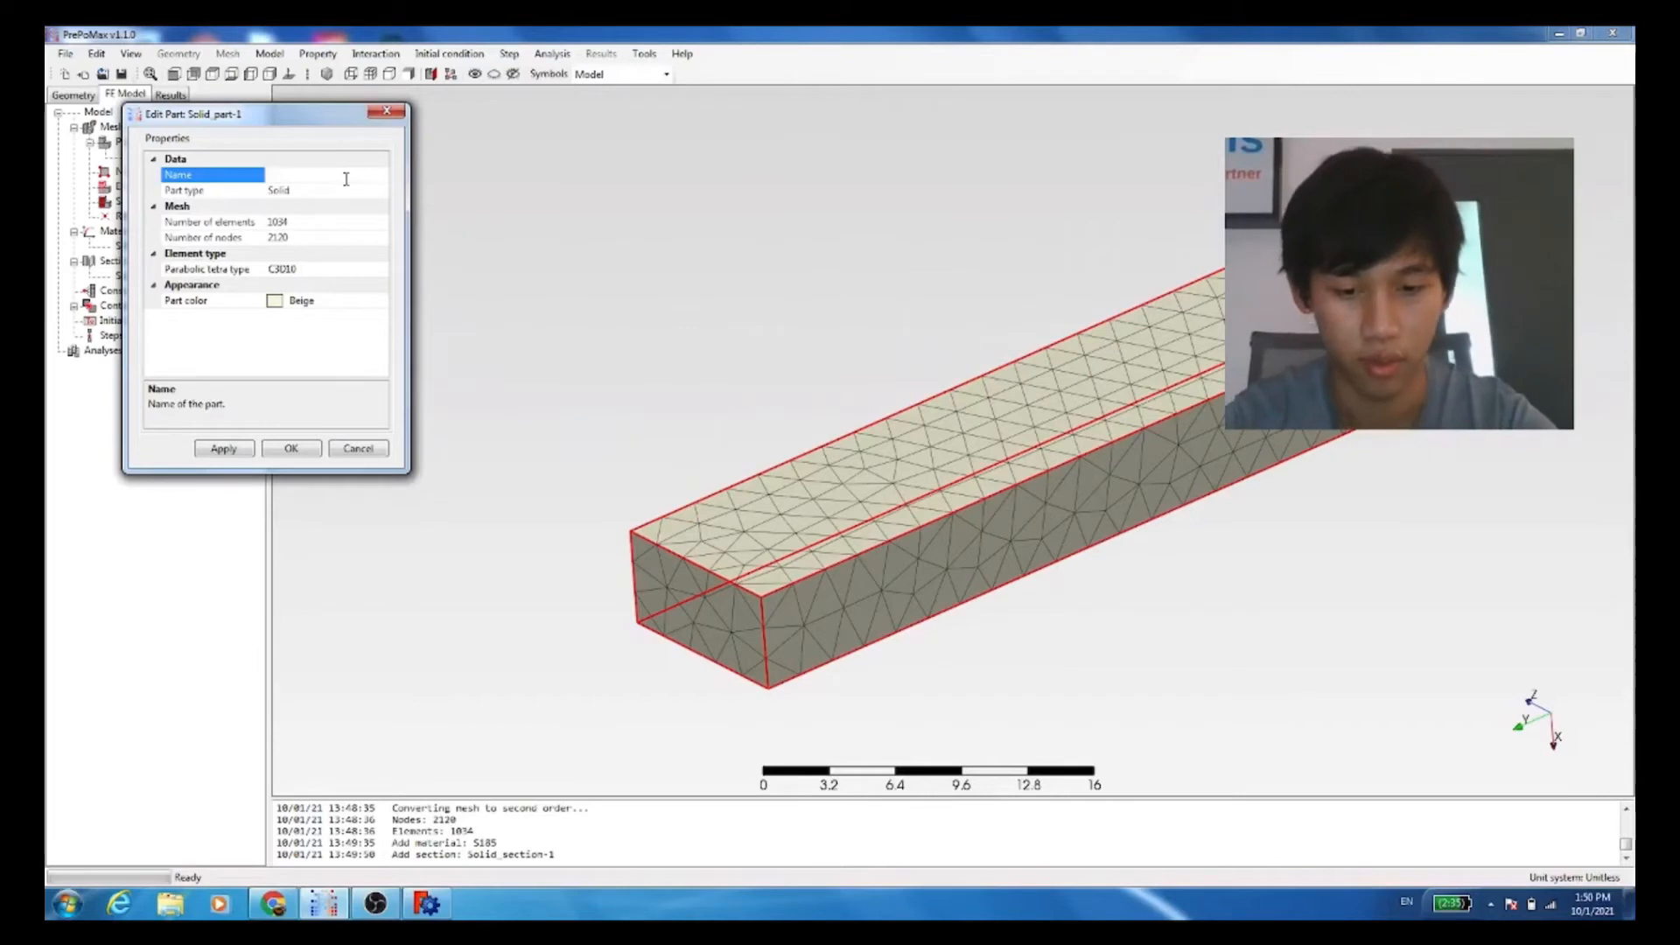
text(mple)
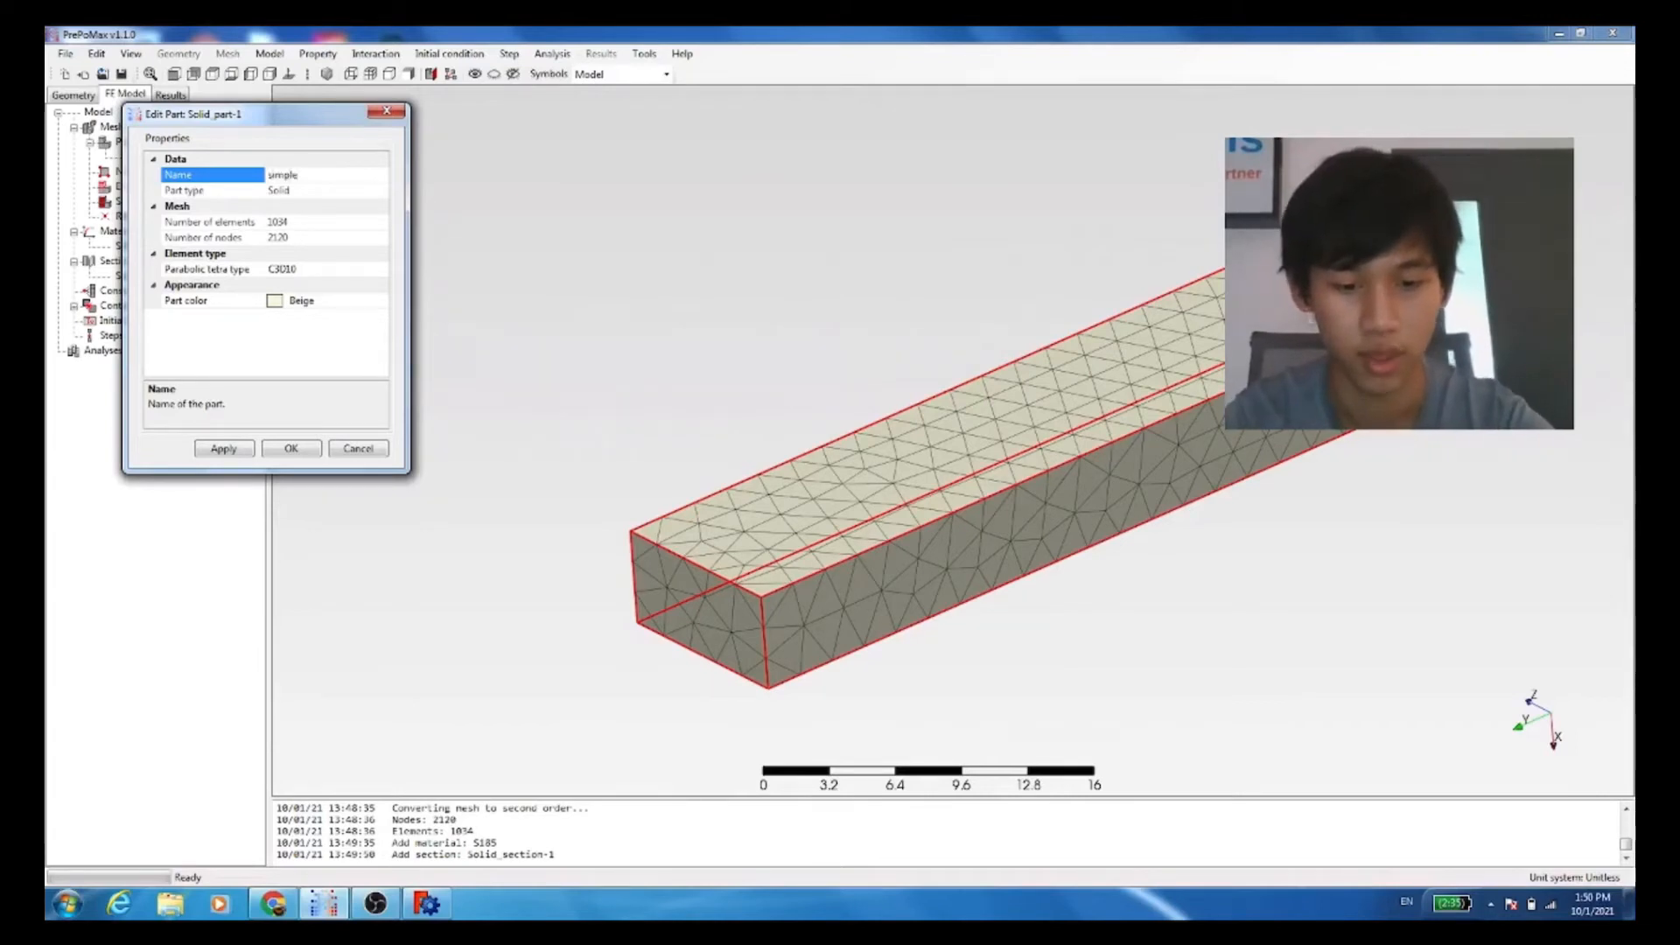
text(beam)
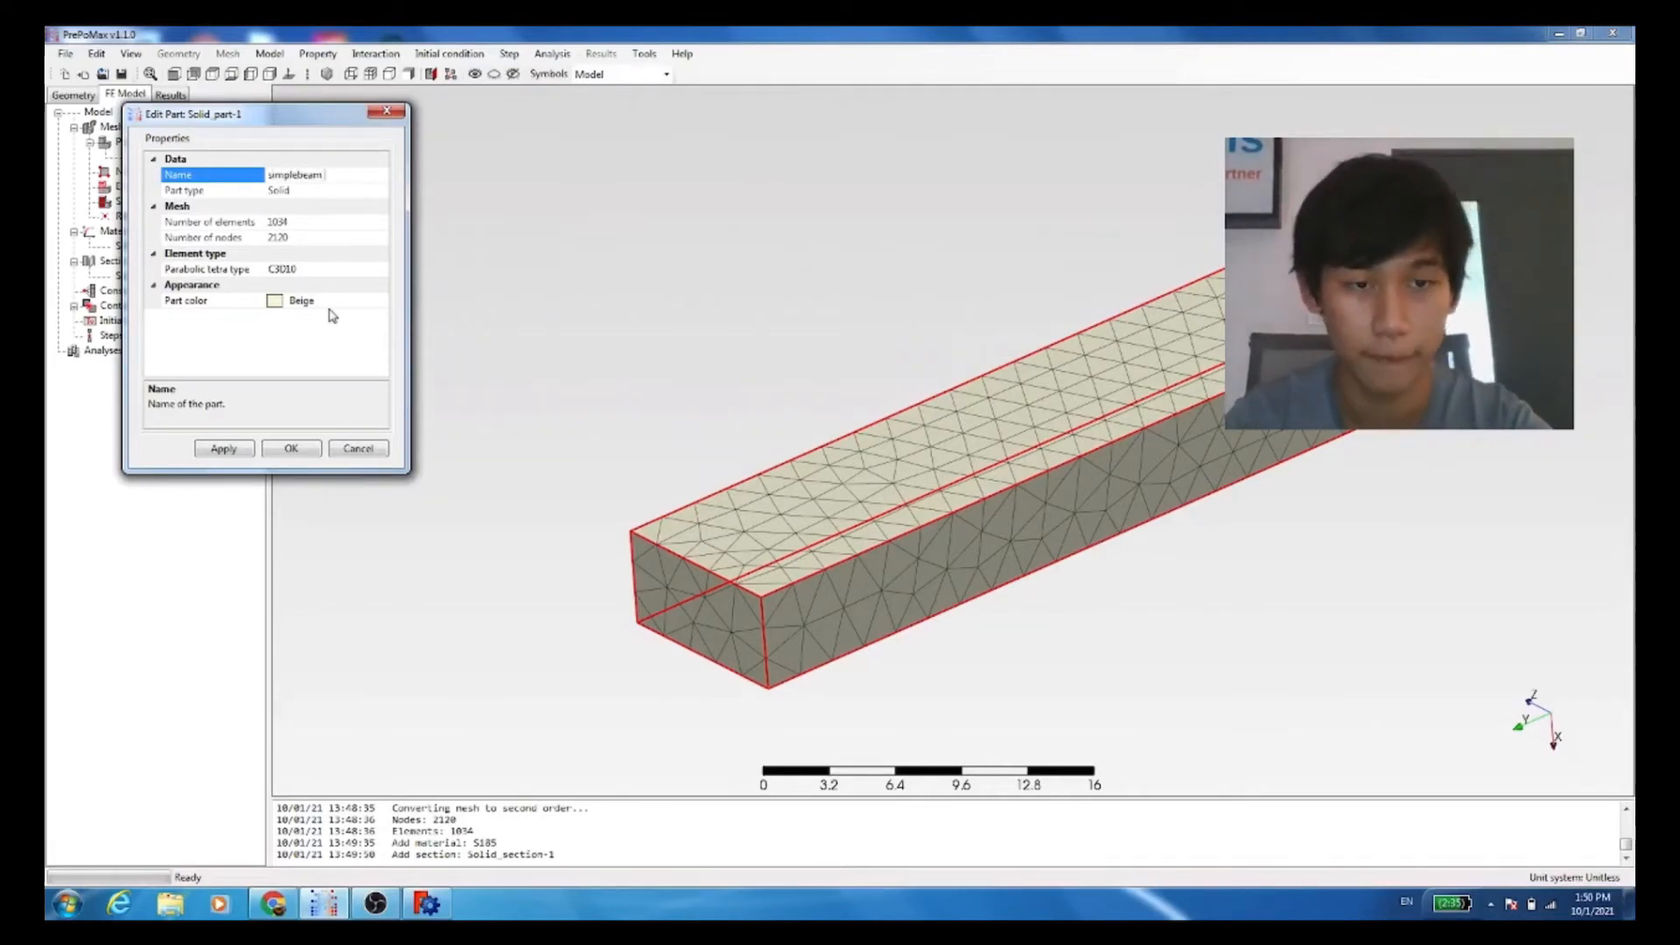
click(297, 449)
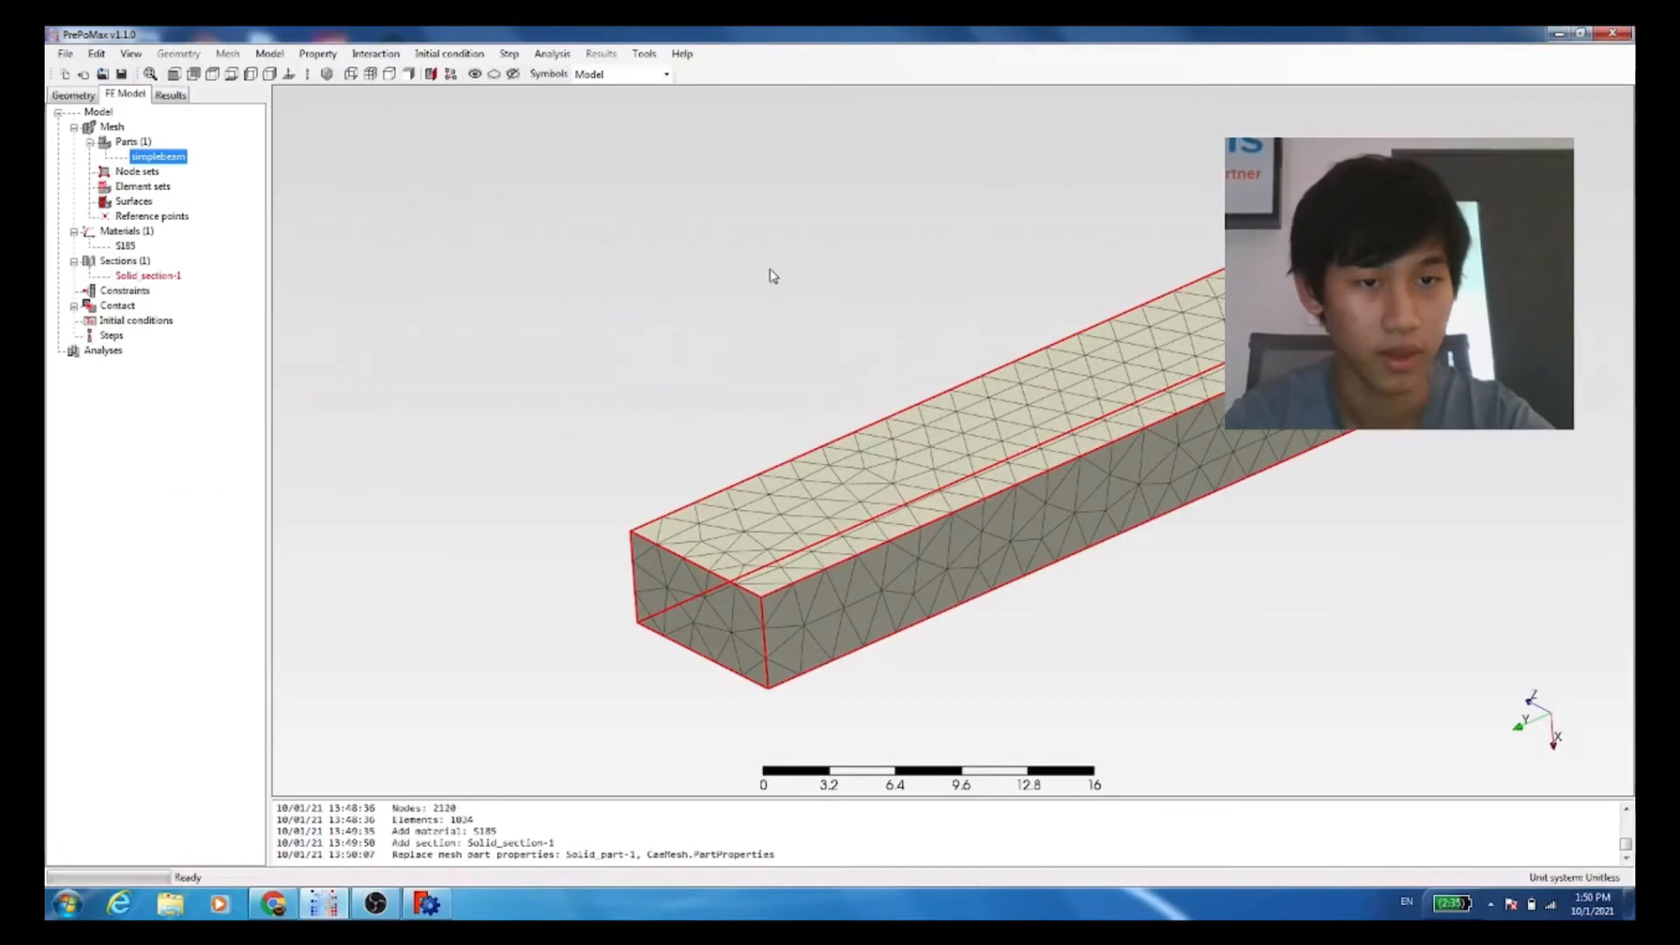
Step: Edit the existing solid section and assign the simplebeam part as its region
right_click(148, 273)
click(207, 299)
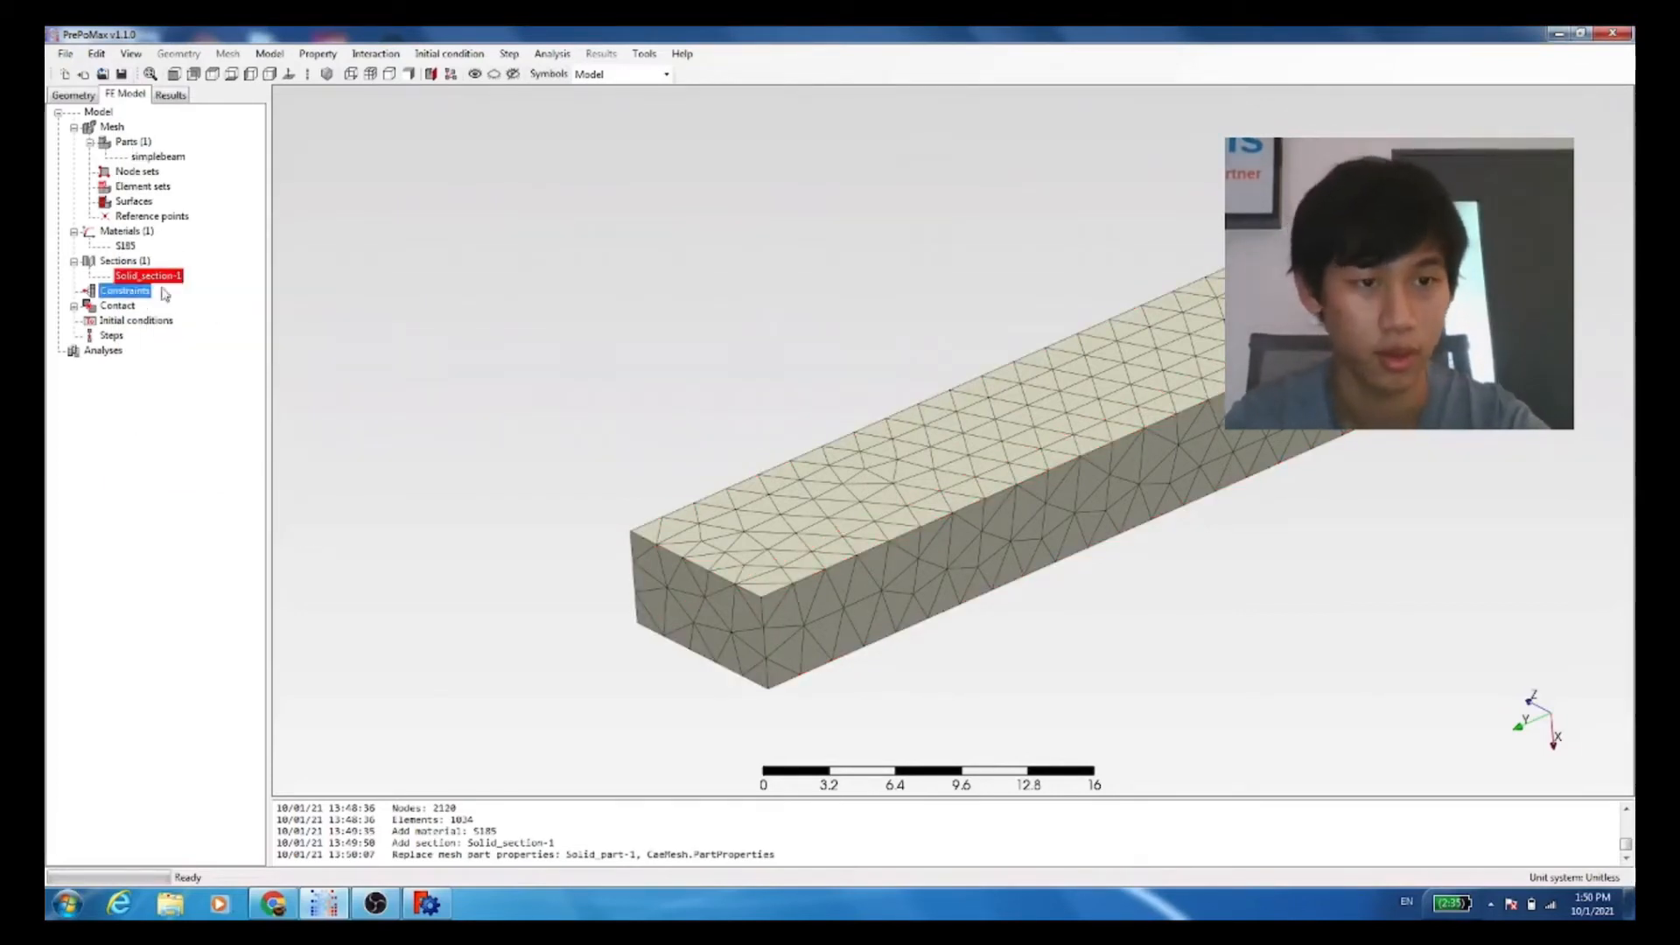
right_click(190, 278)
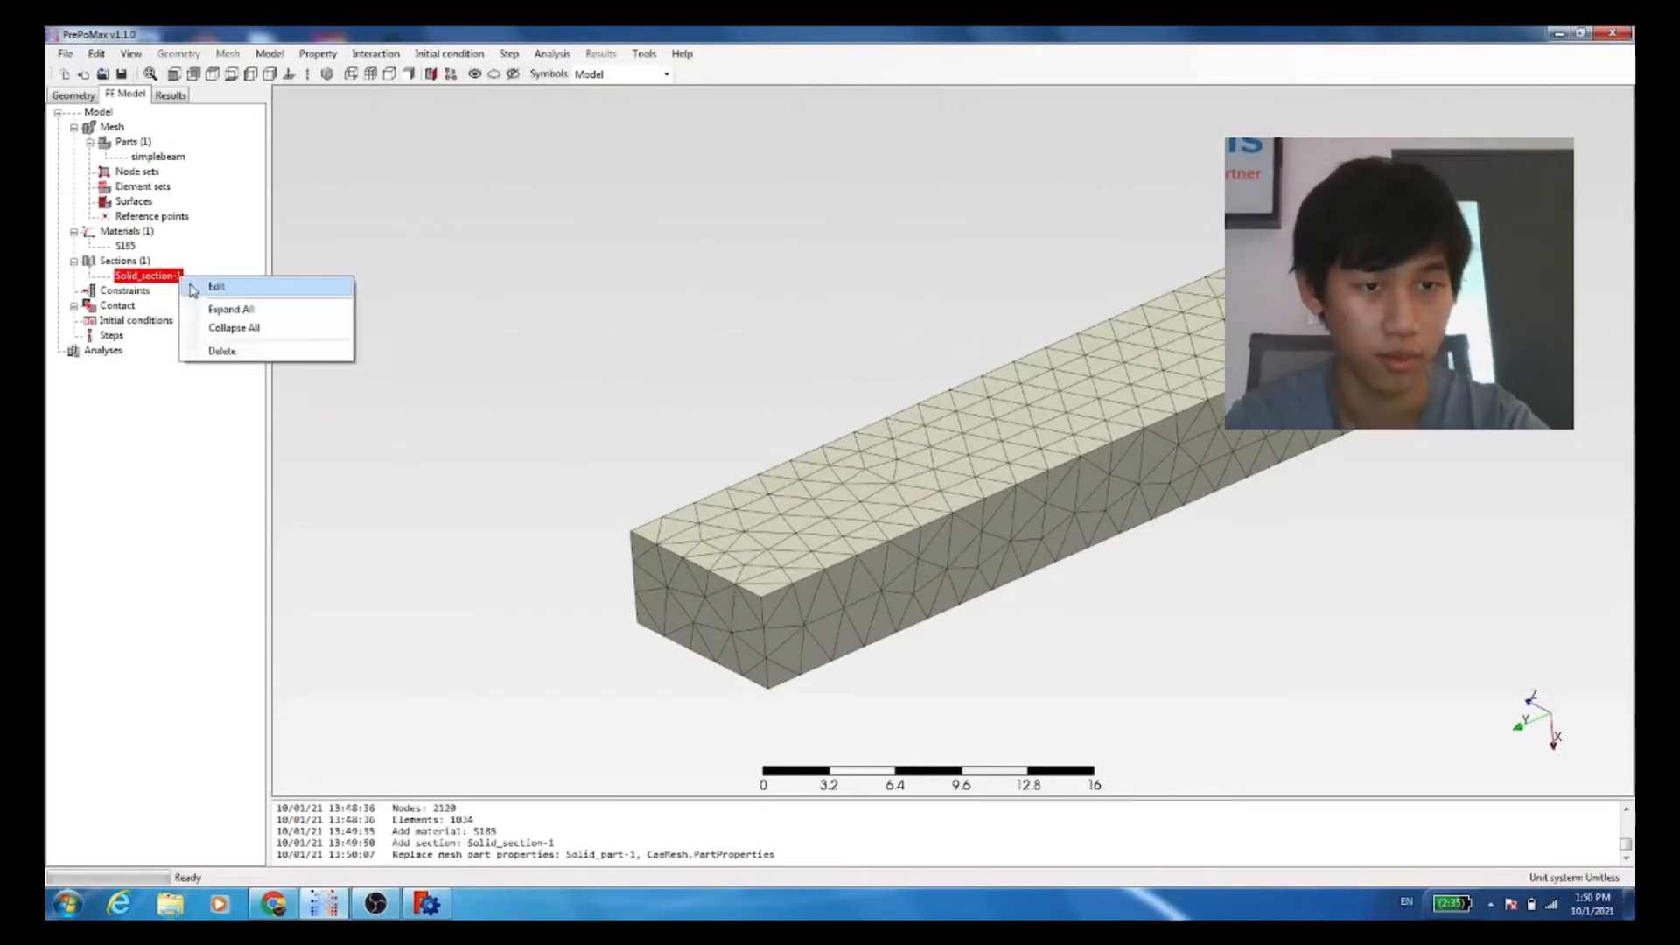
click(224, 287)
click(907, 528)
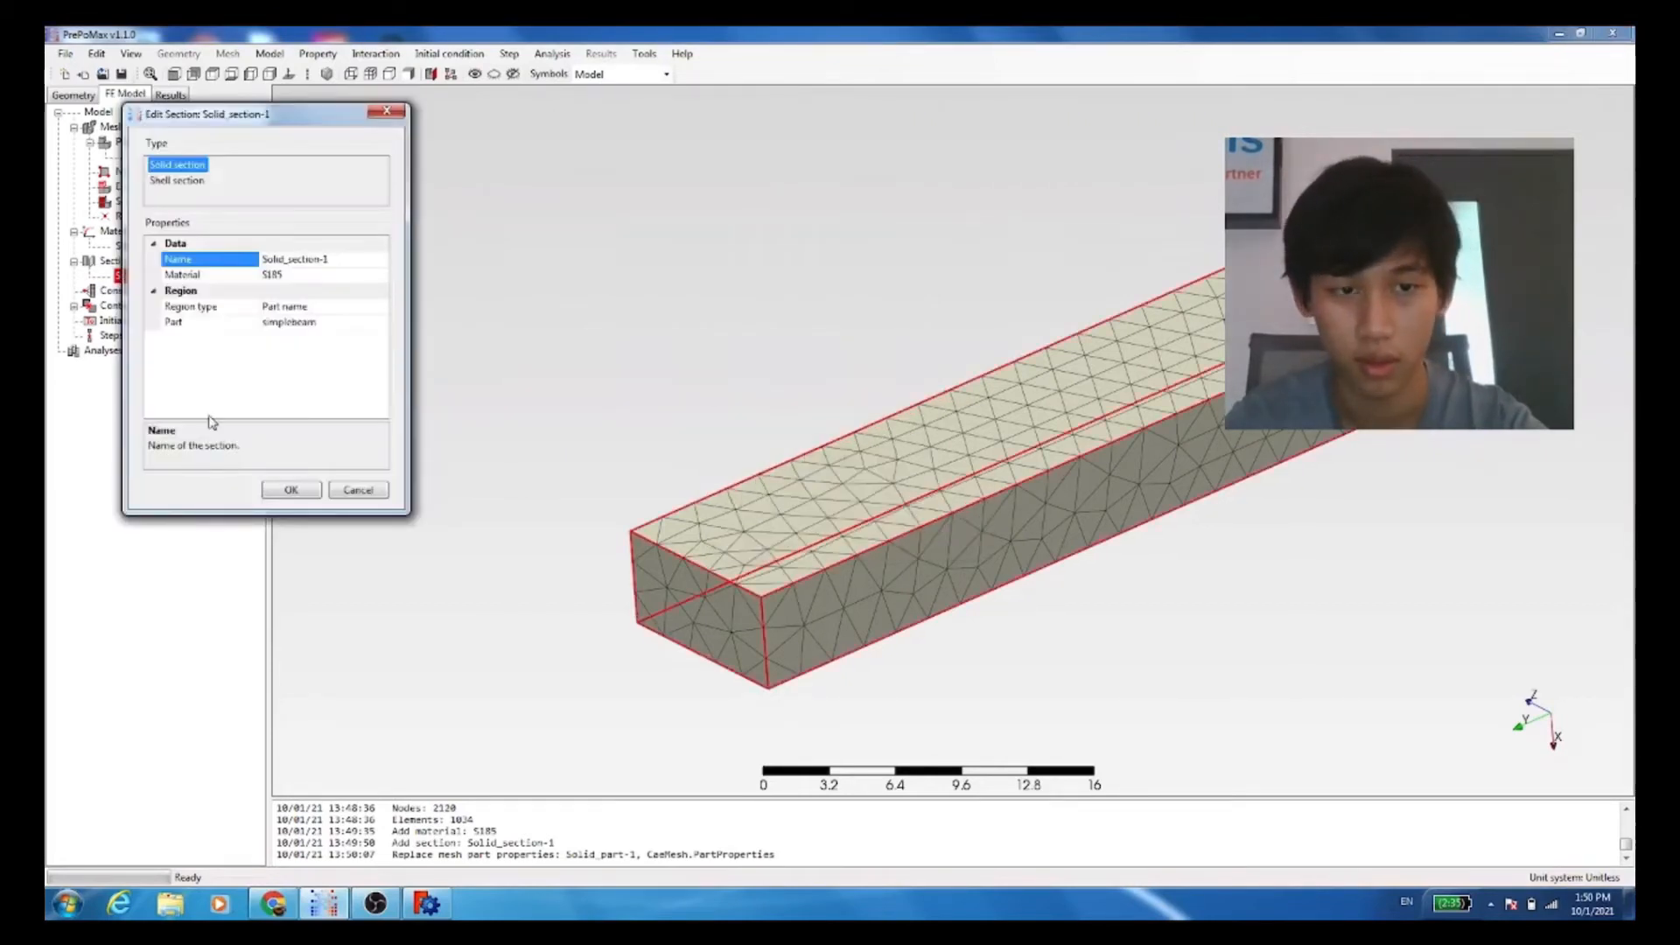
click(357, 322)
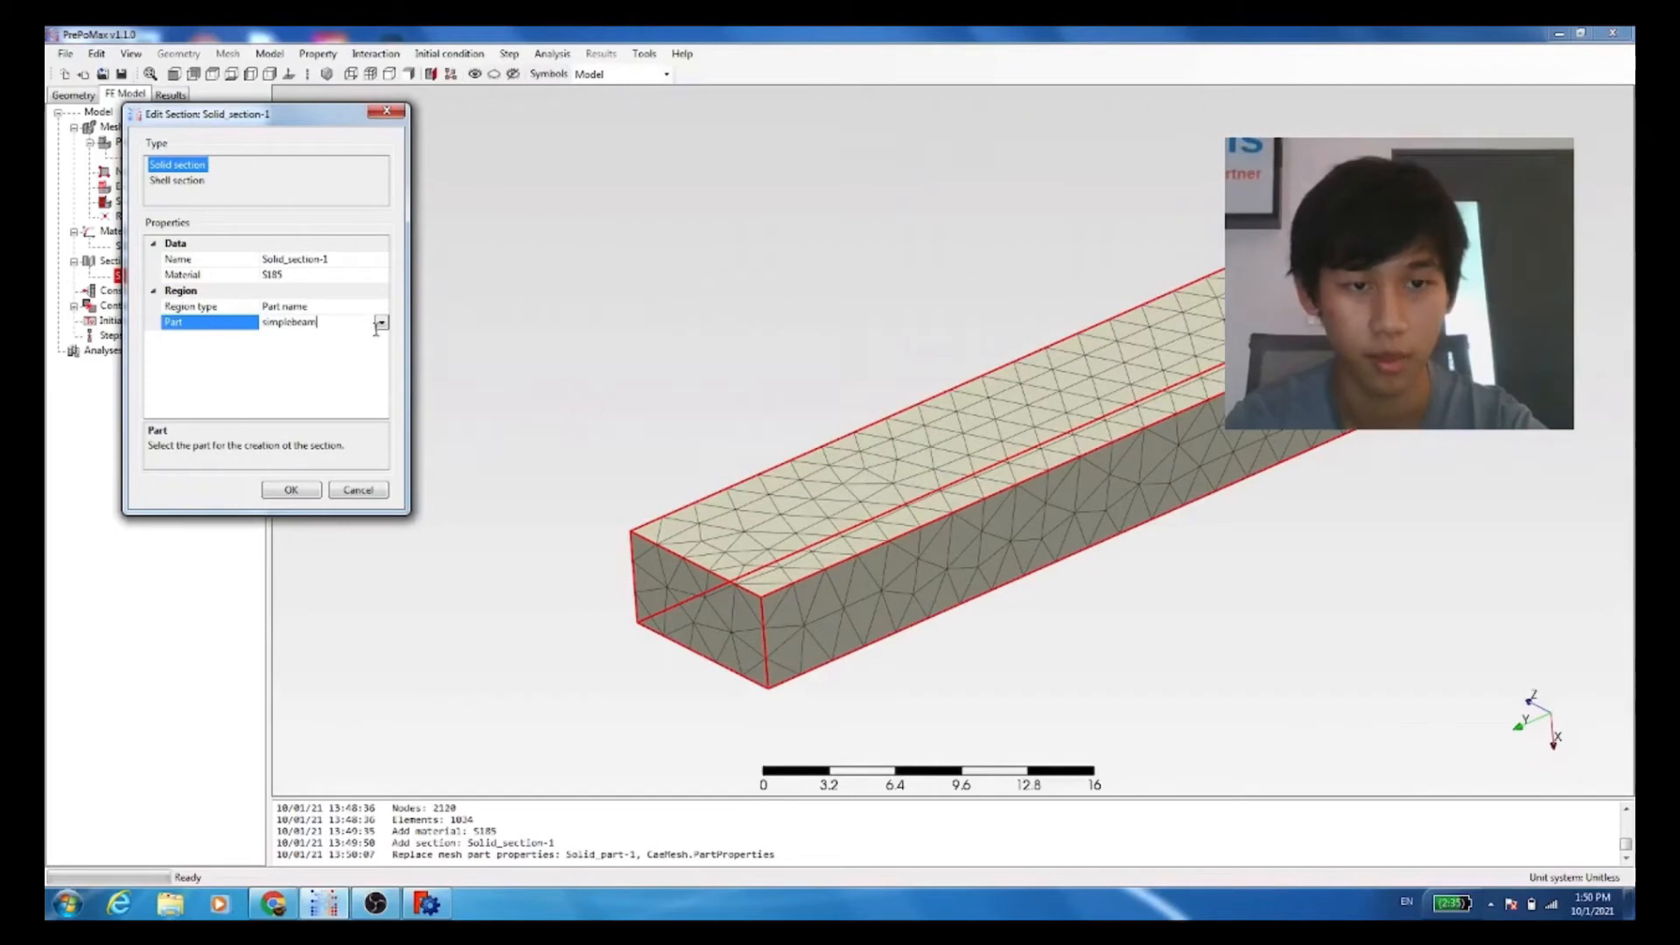
click(380, 323)
click(368, 344)
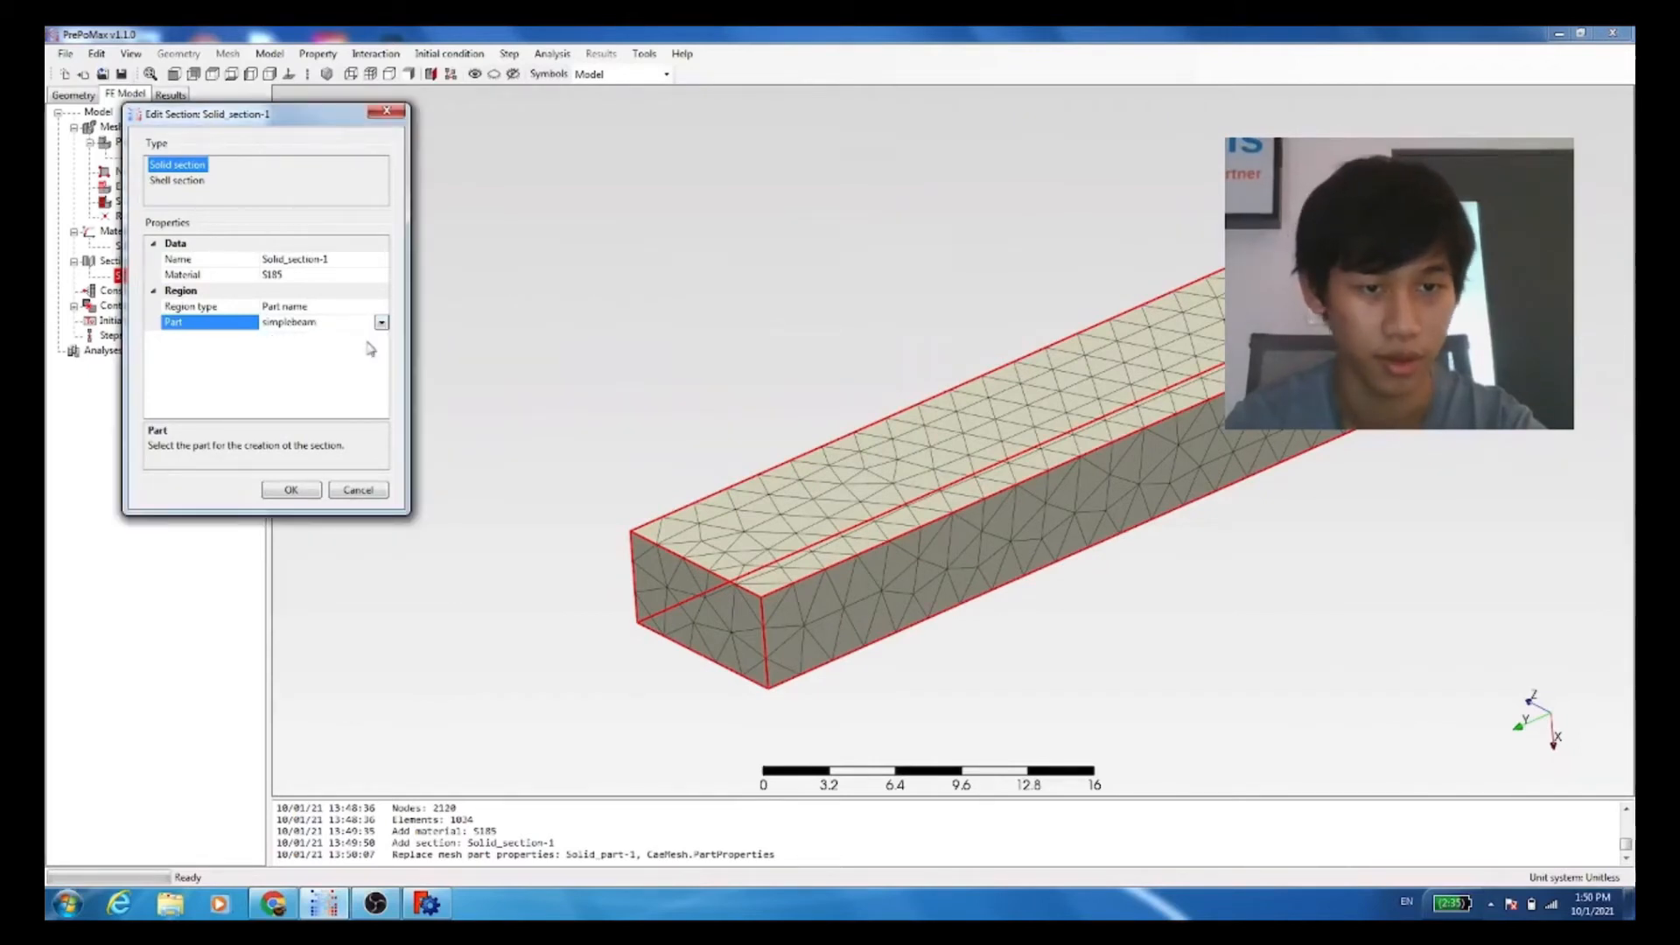
click(273, 492)
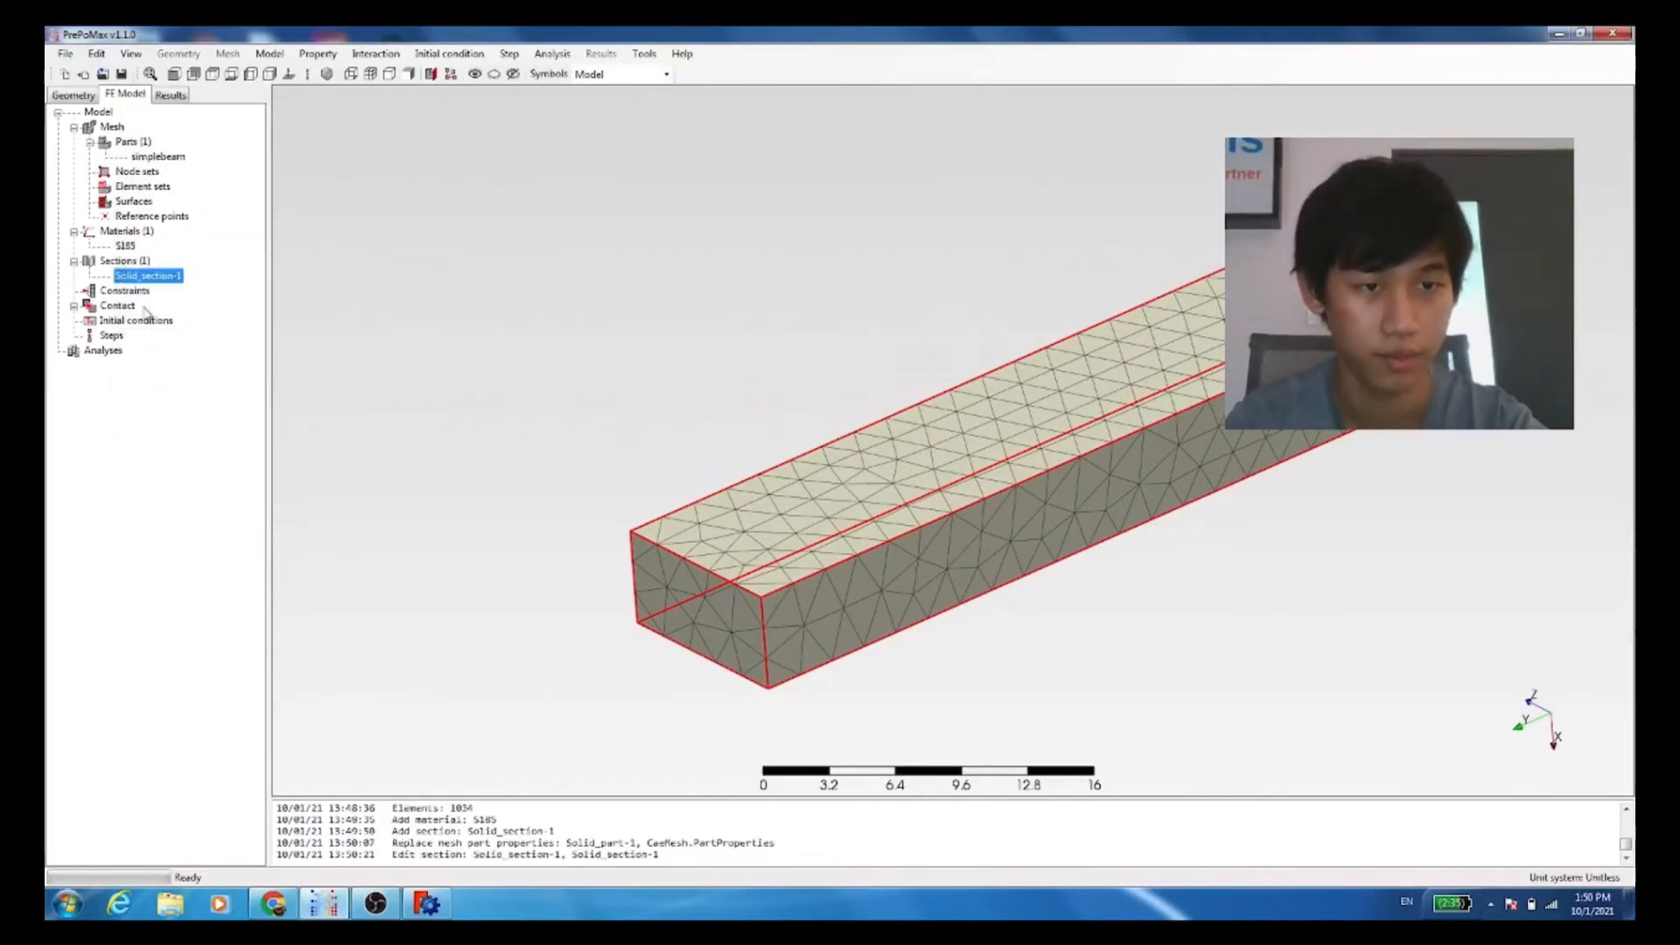
Step: Create a frequency analysis step with 10 as the number of frequencies to compute
click(140, 306)
click(116, 336)
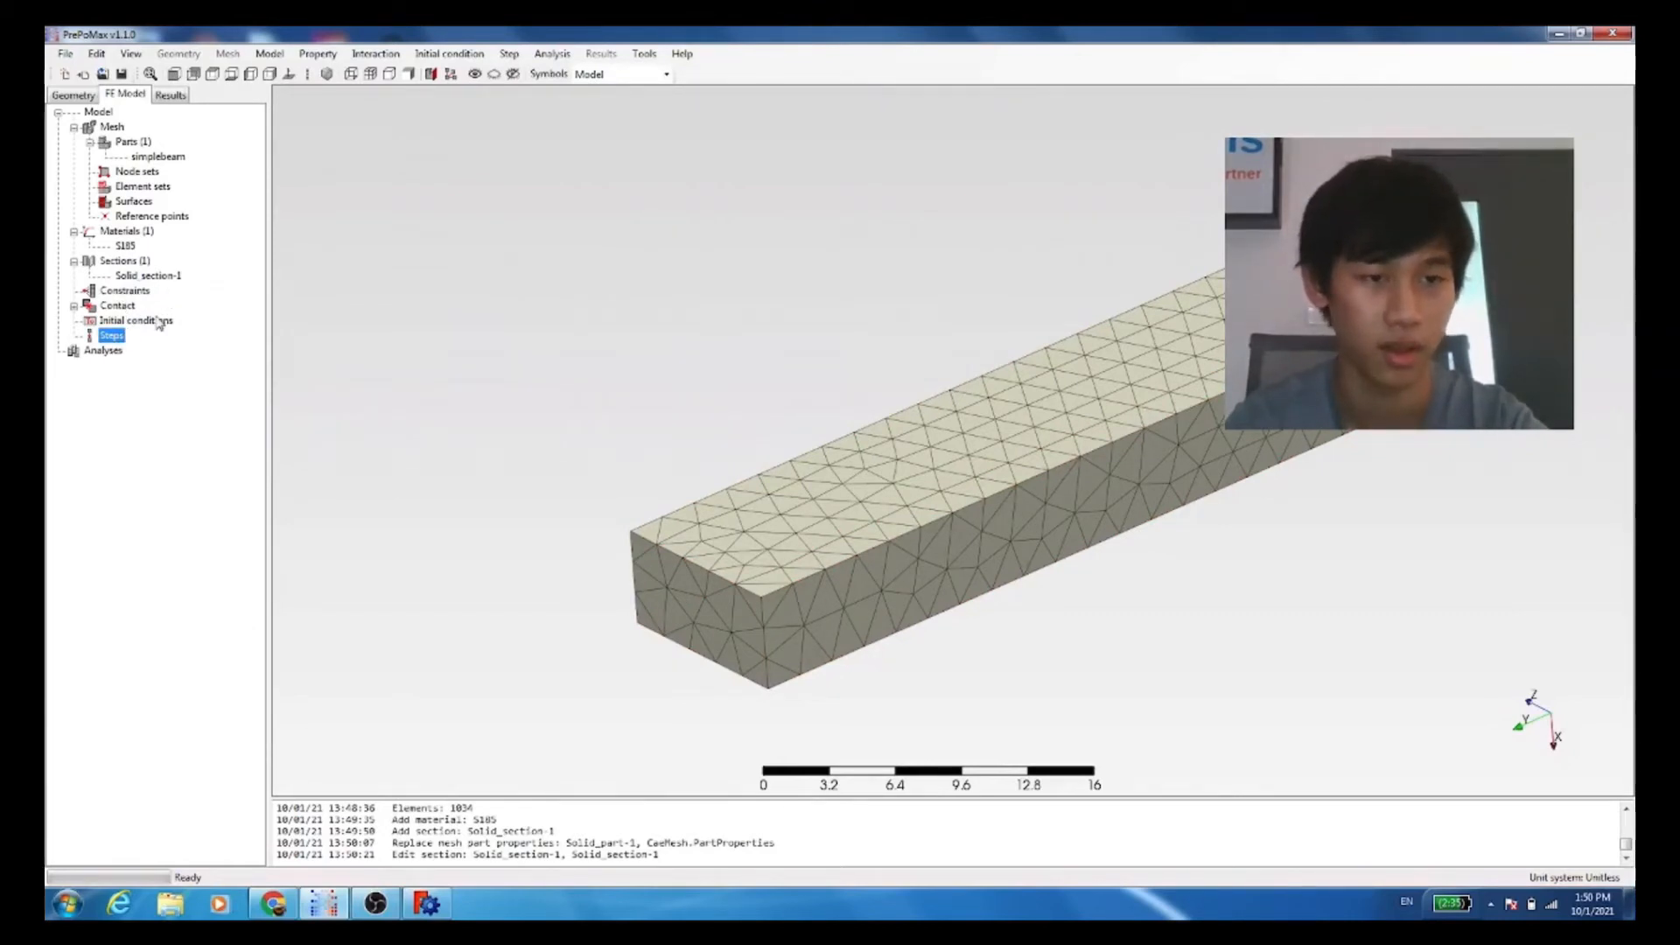
double_click(110, 337)
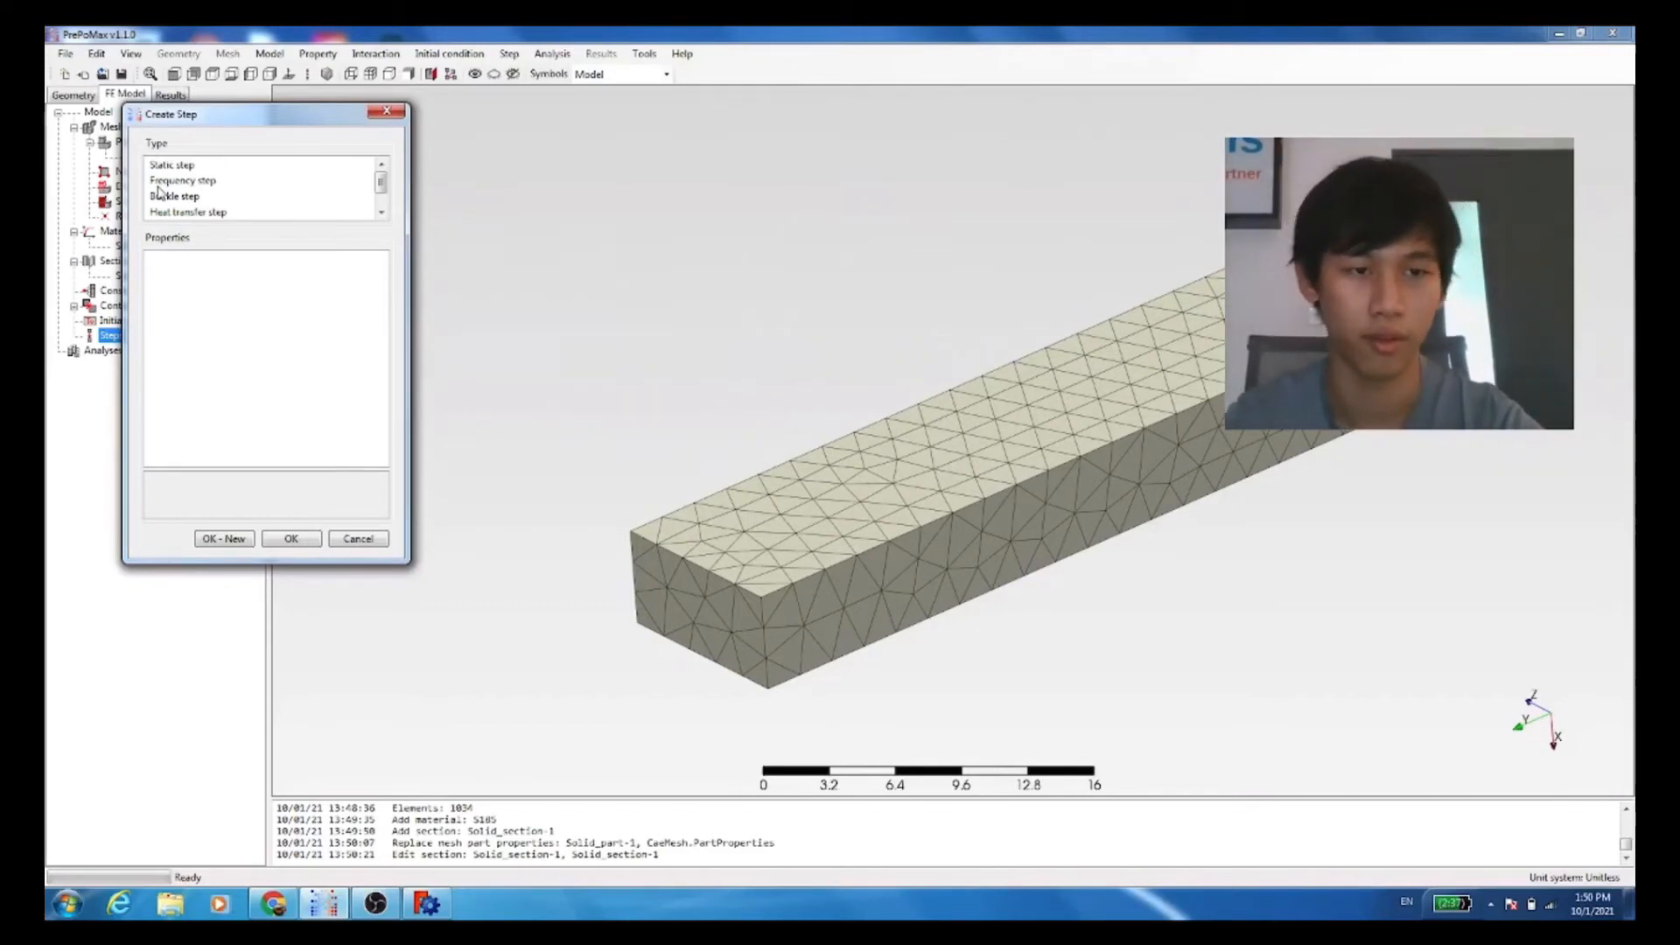
click(176, 181)
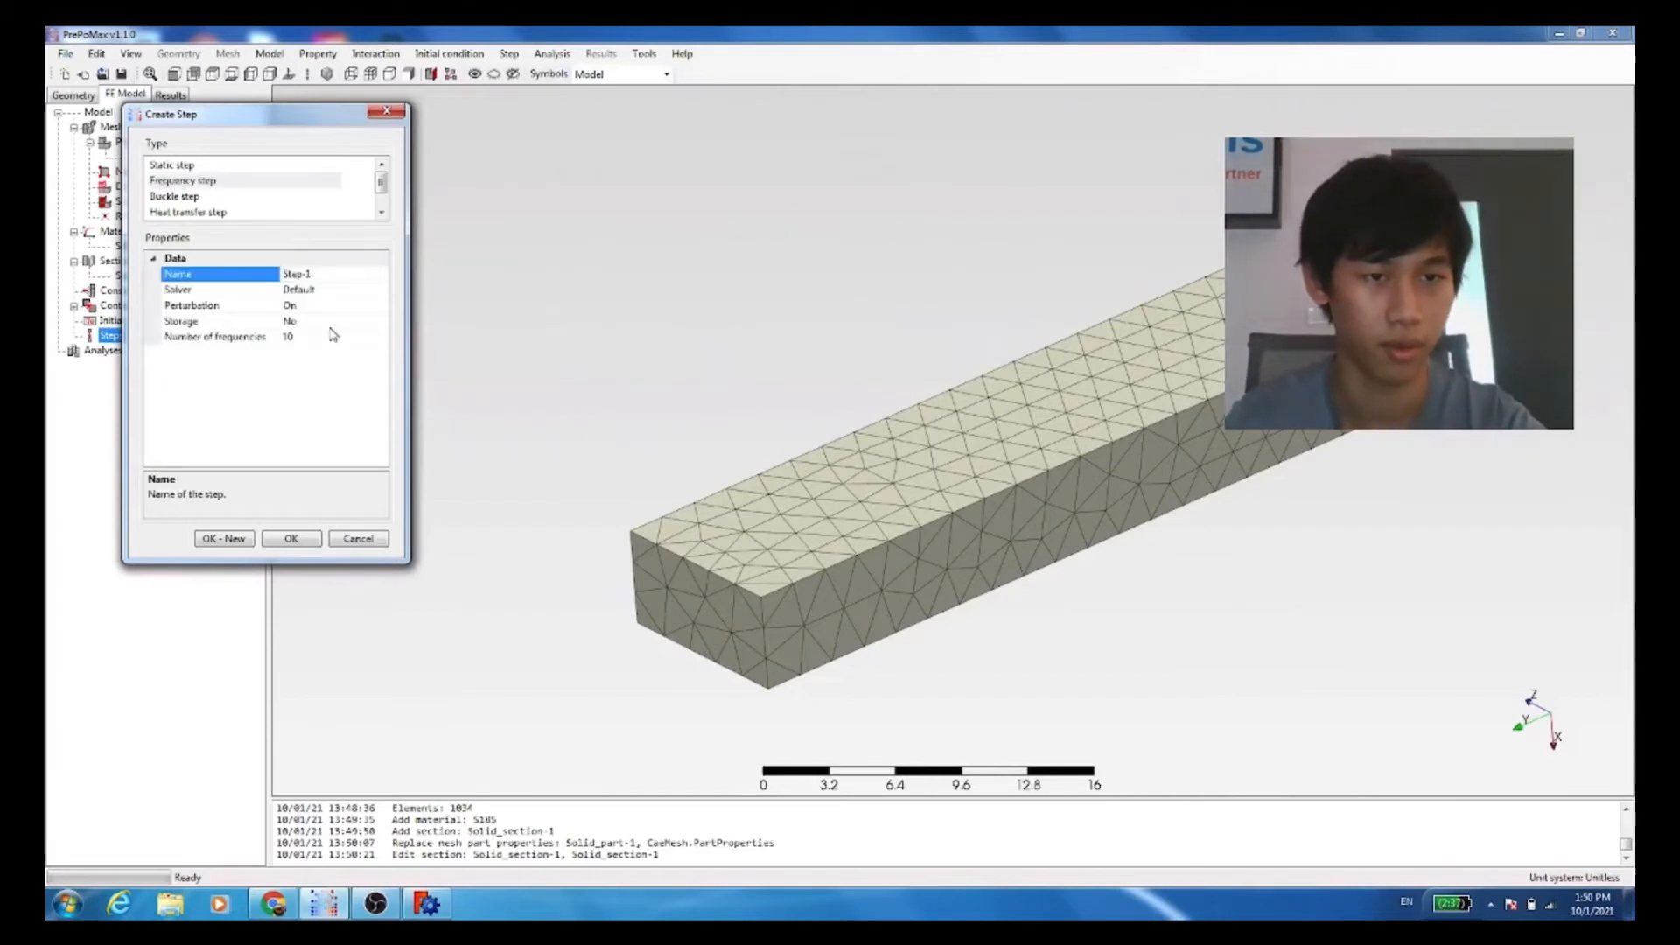
click(304, 340)
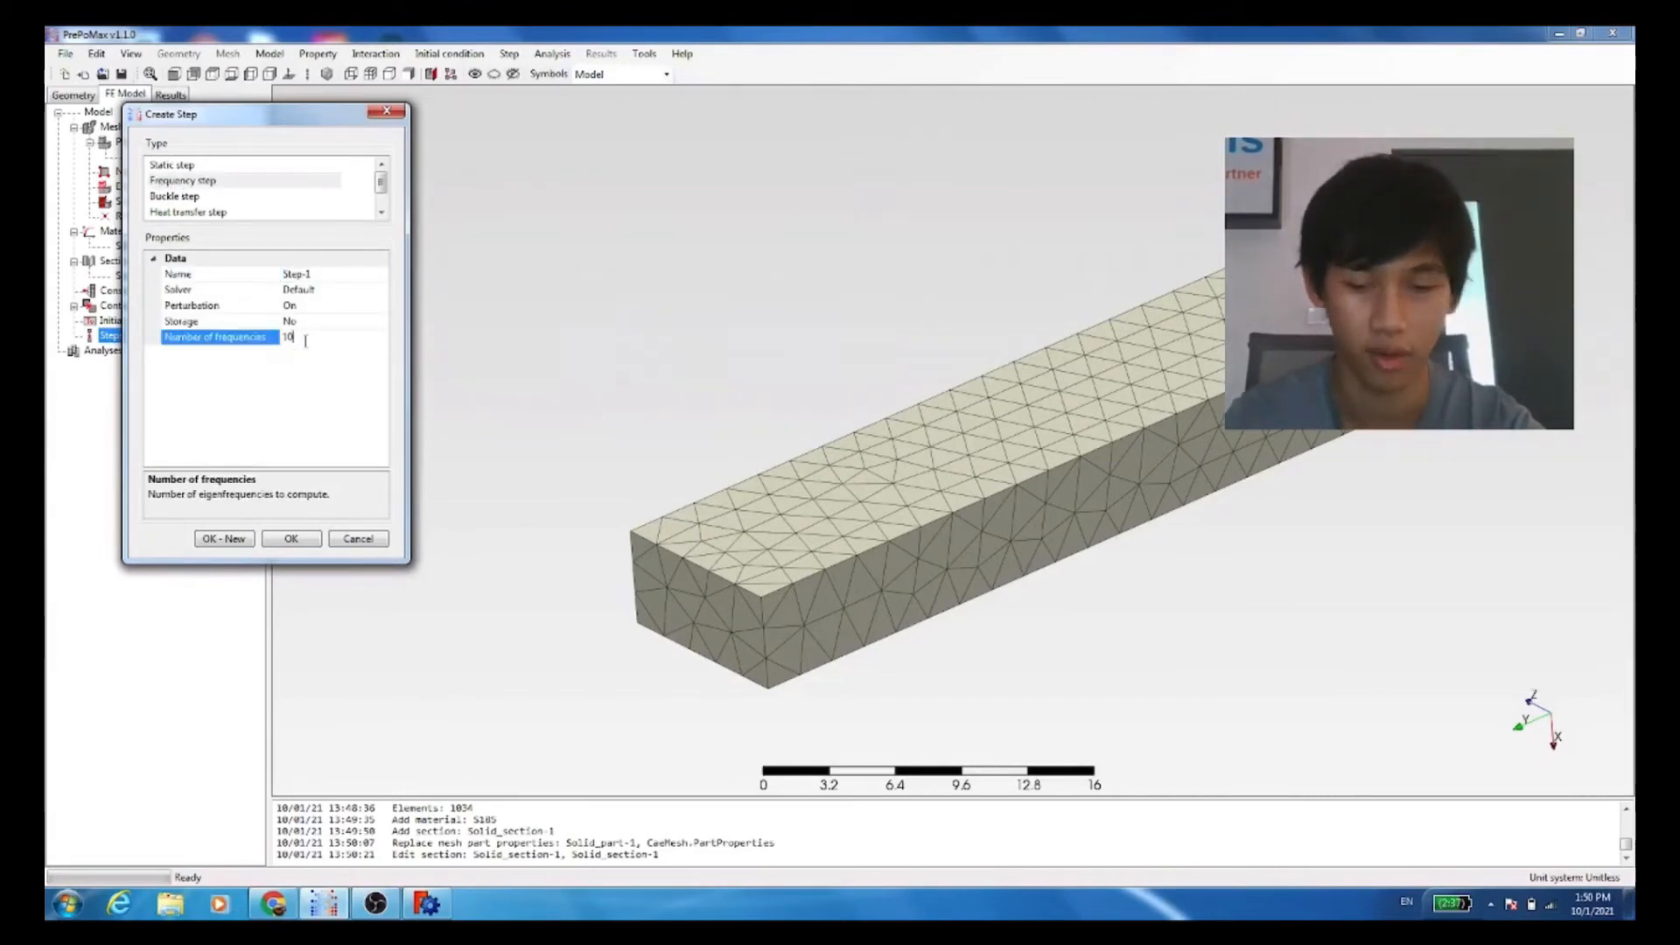
click(296, 536)
Step: Add a Fixed boundary condition to the frequency step on one small end face of the beam
double_click(140, 395)
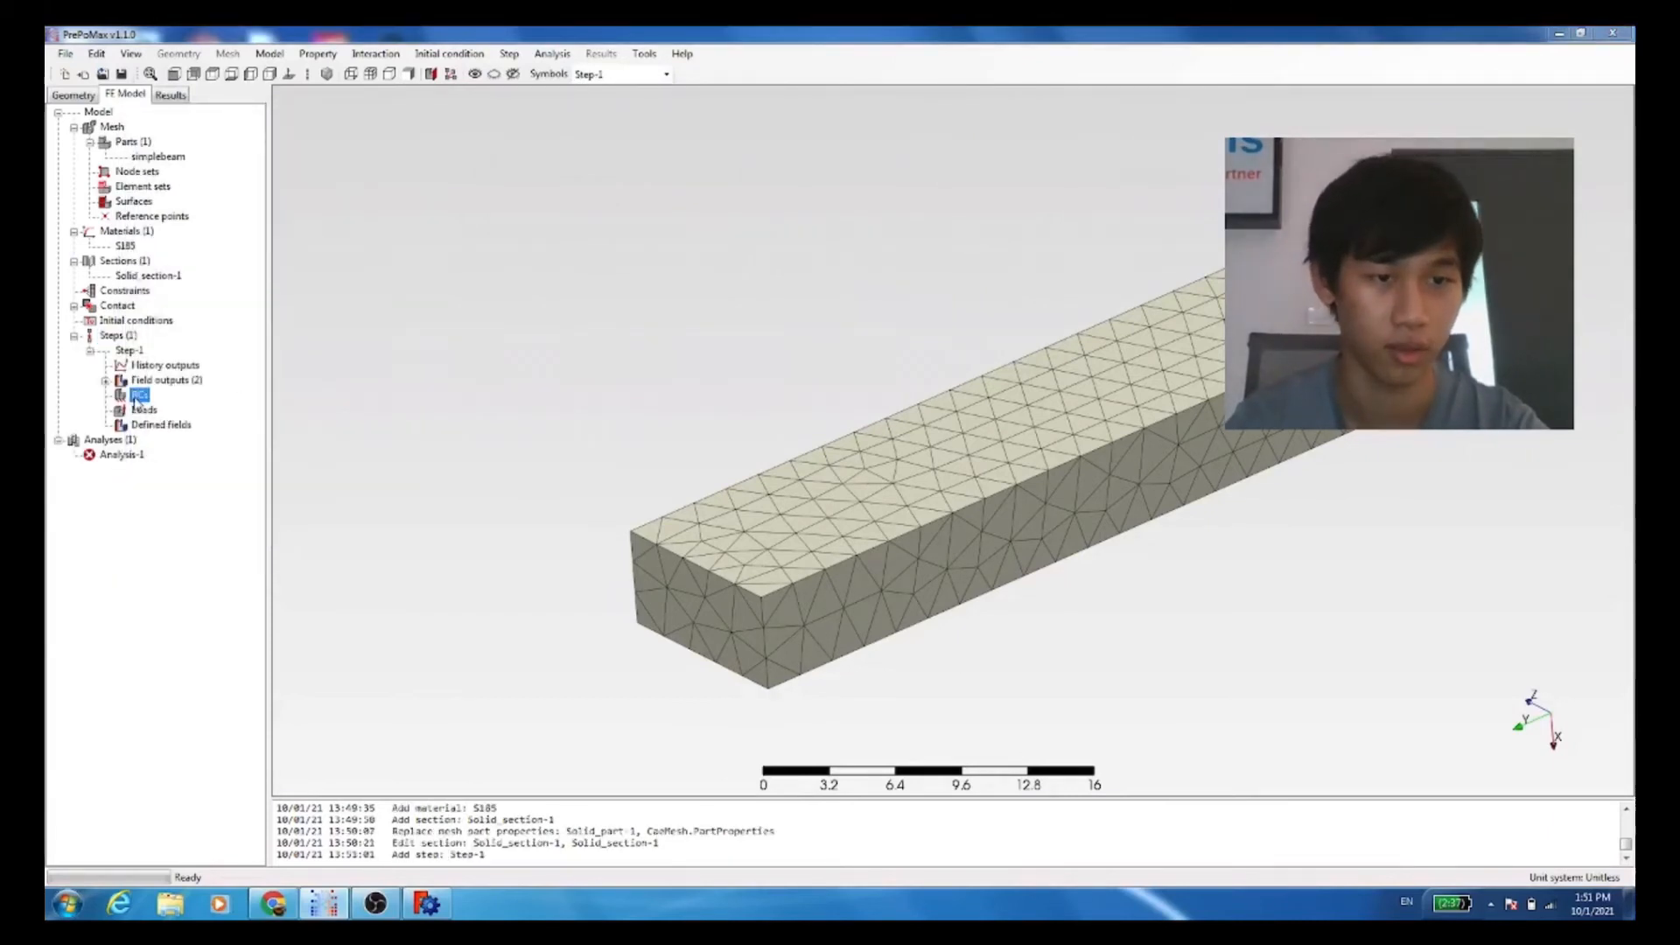
click(161, 166)
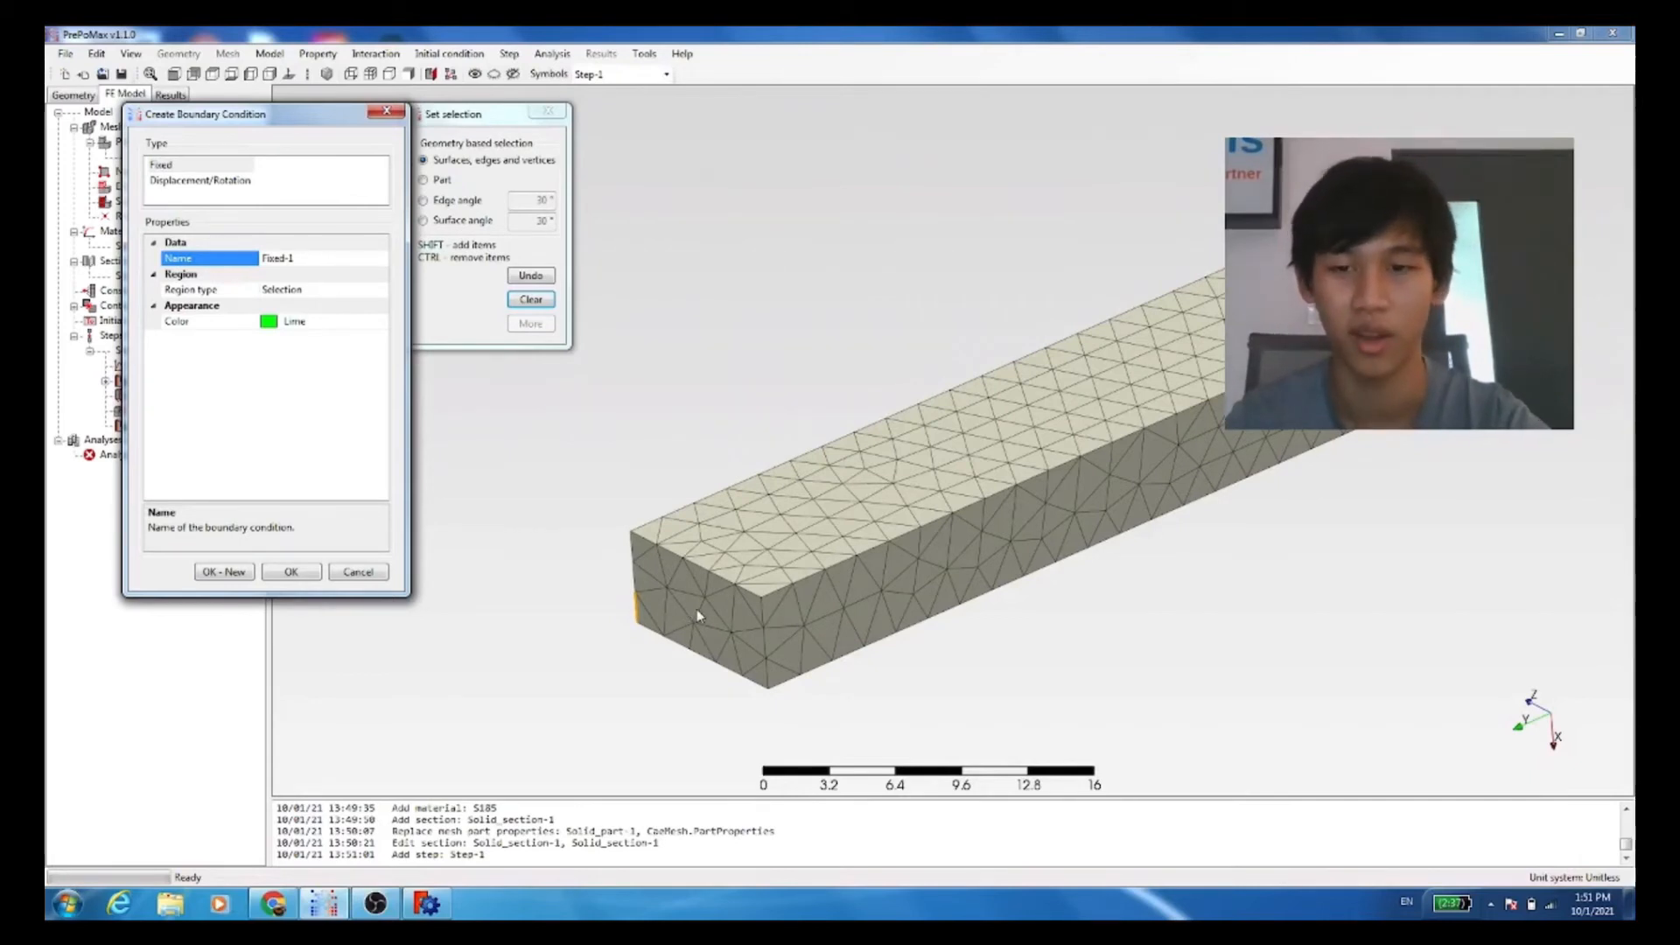
middle_drag(1133, 506, 898, 641)
click(650, 503)
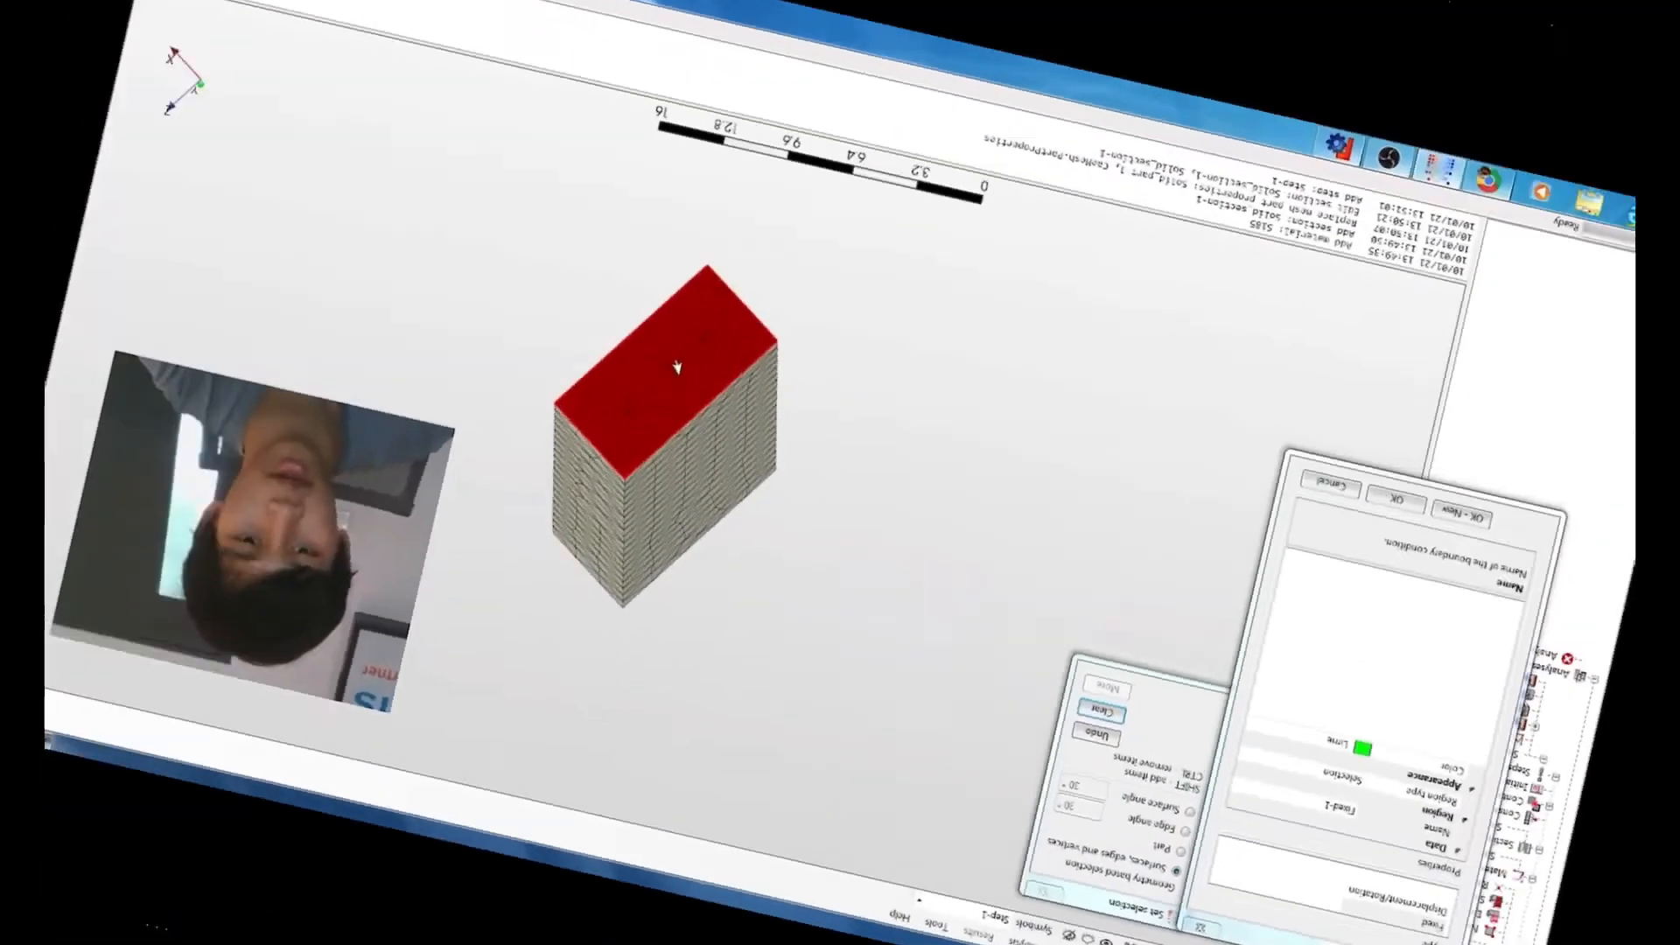
middle_drag(855, 470, 784, 482)
middle_drag(891, 498, 903, 491)
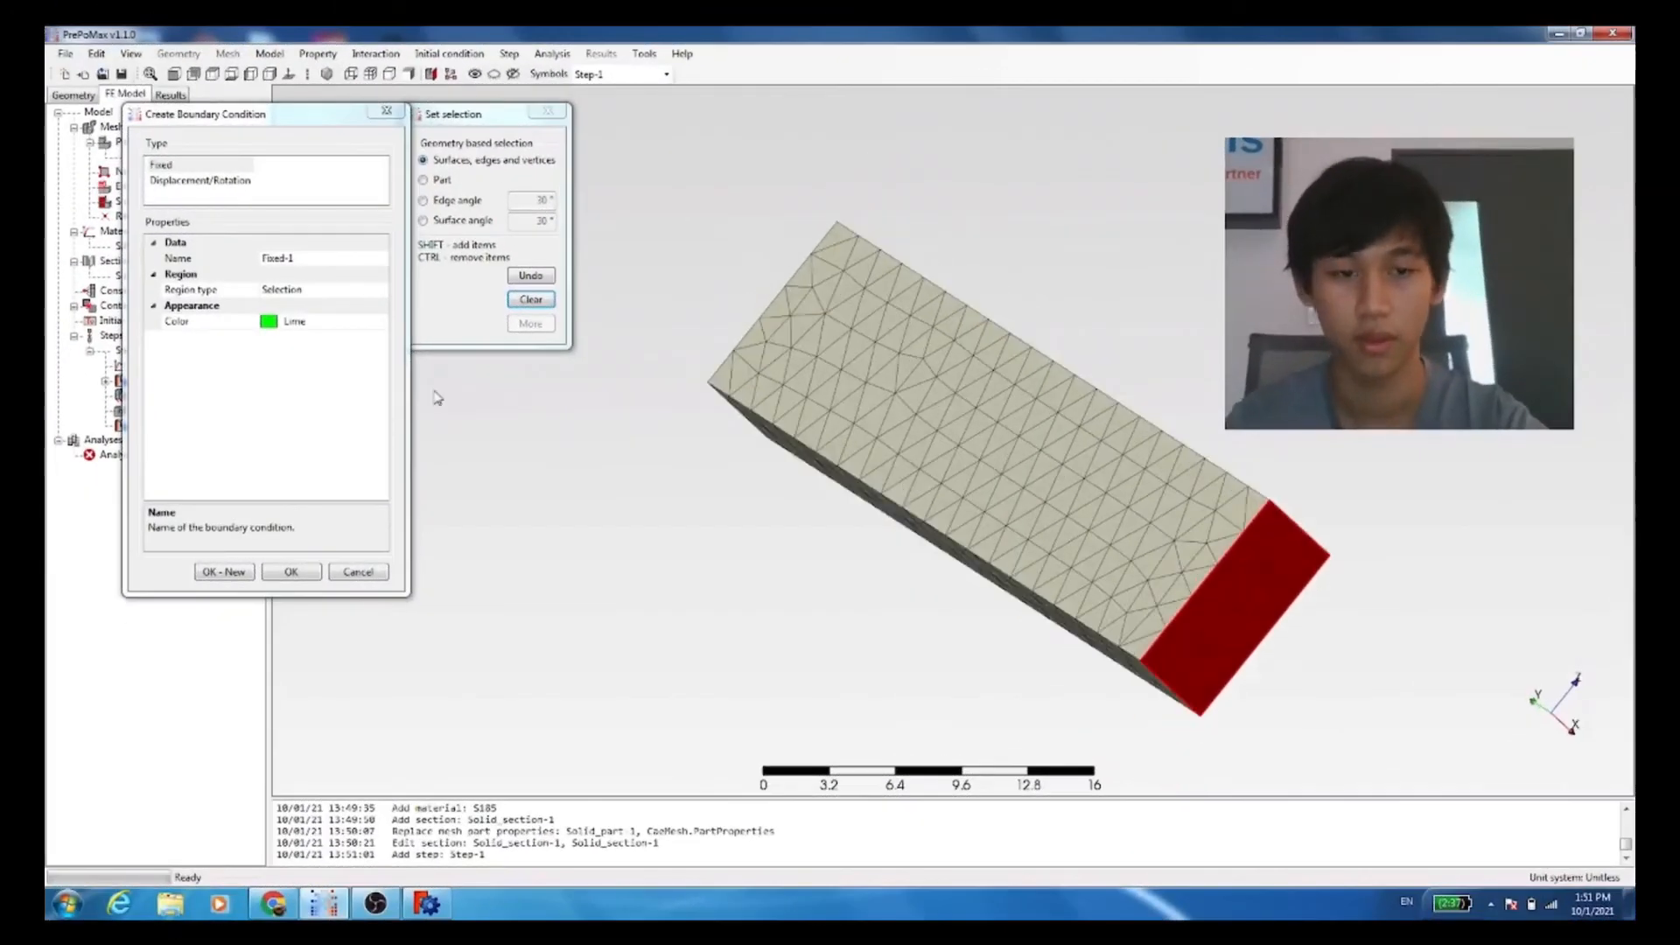
click(290, 571)
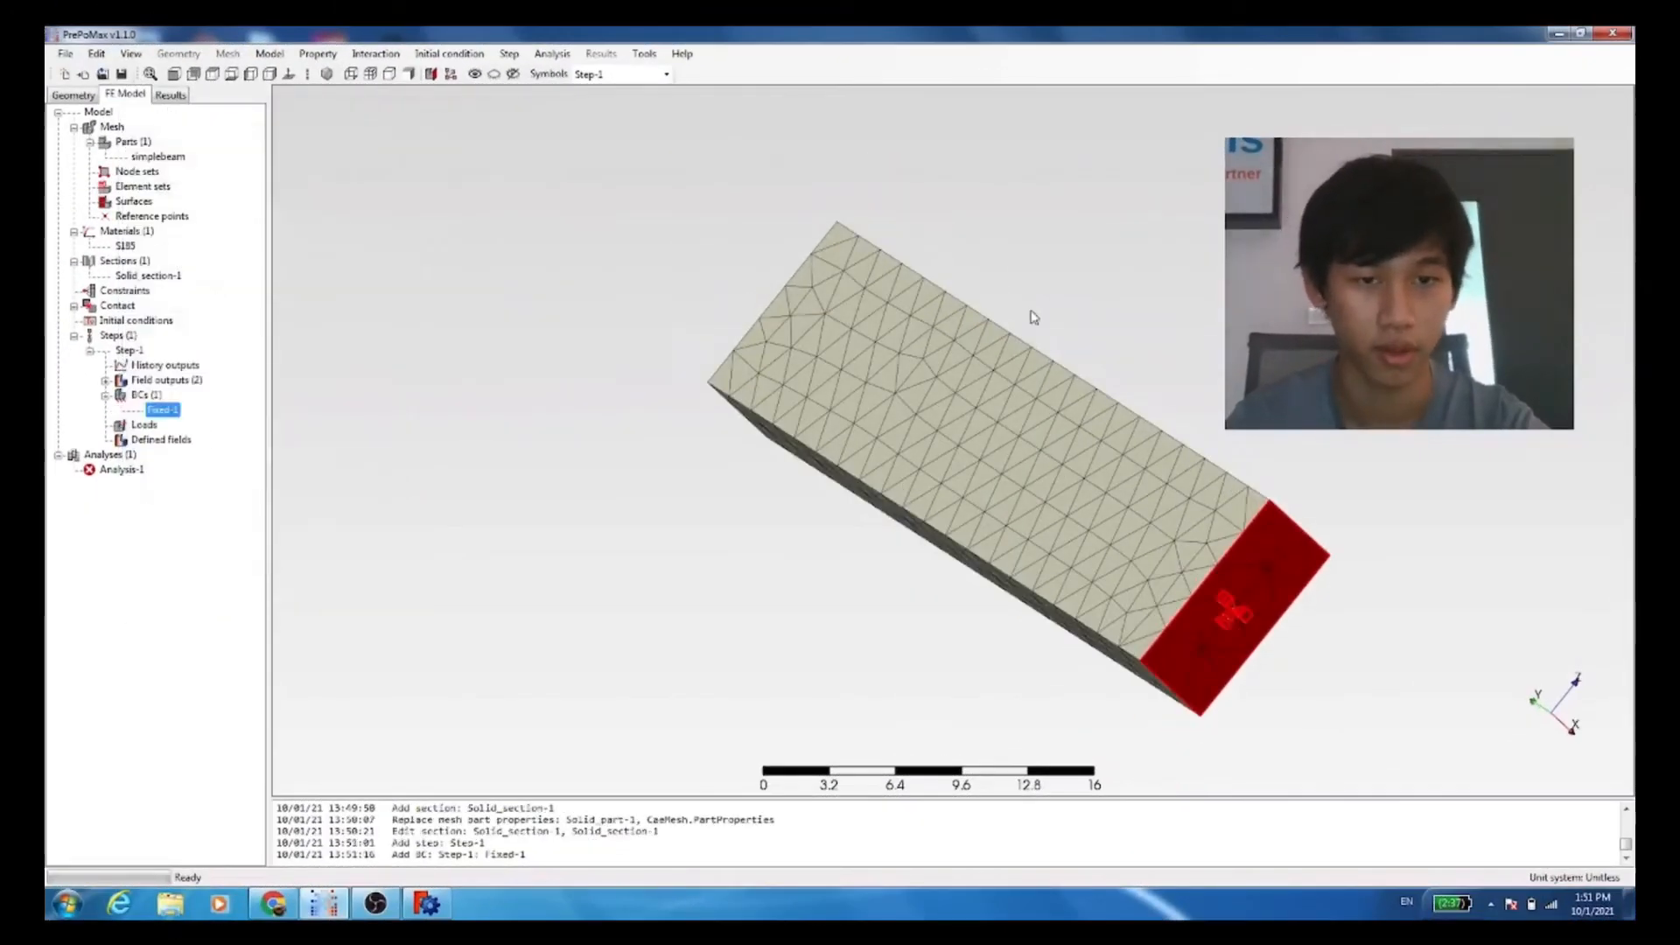
Step: Run Analysis-1, overwriting the existing analysis files, and open its results to view the beam's deformed shape
right_click(140, 473)
click(178, 504)
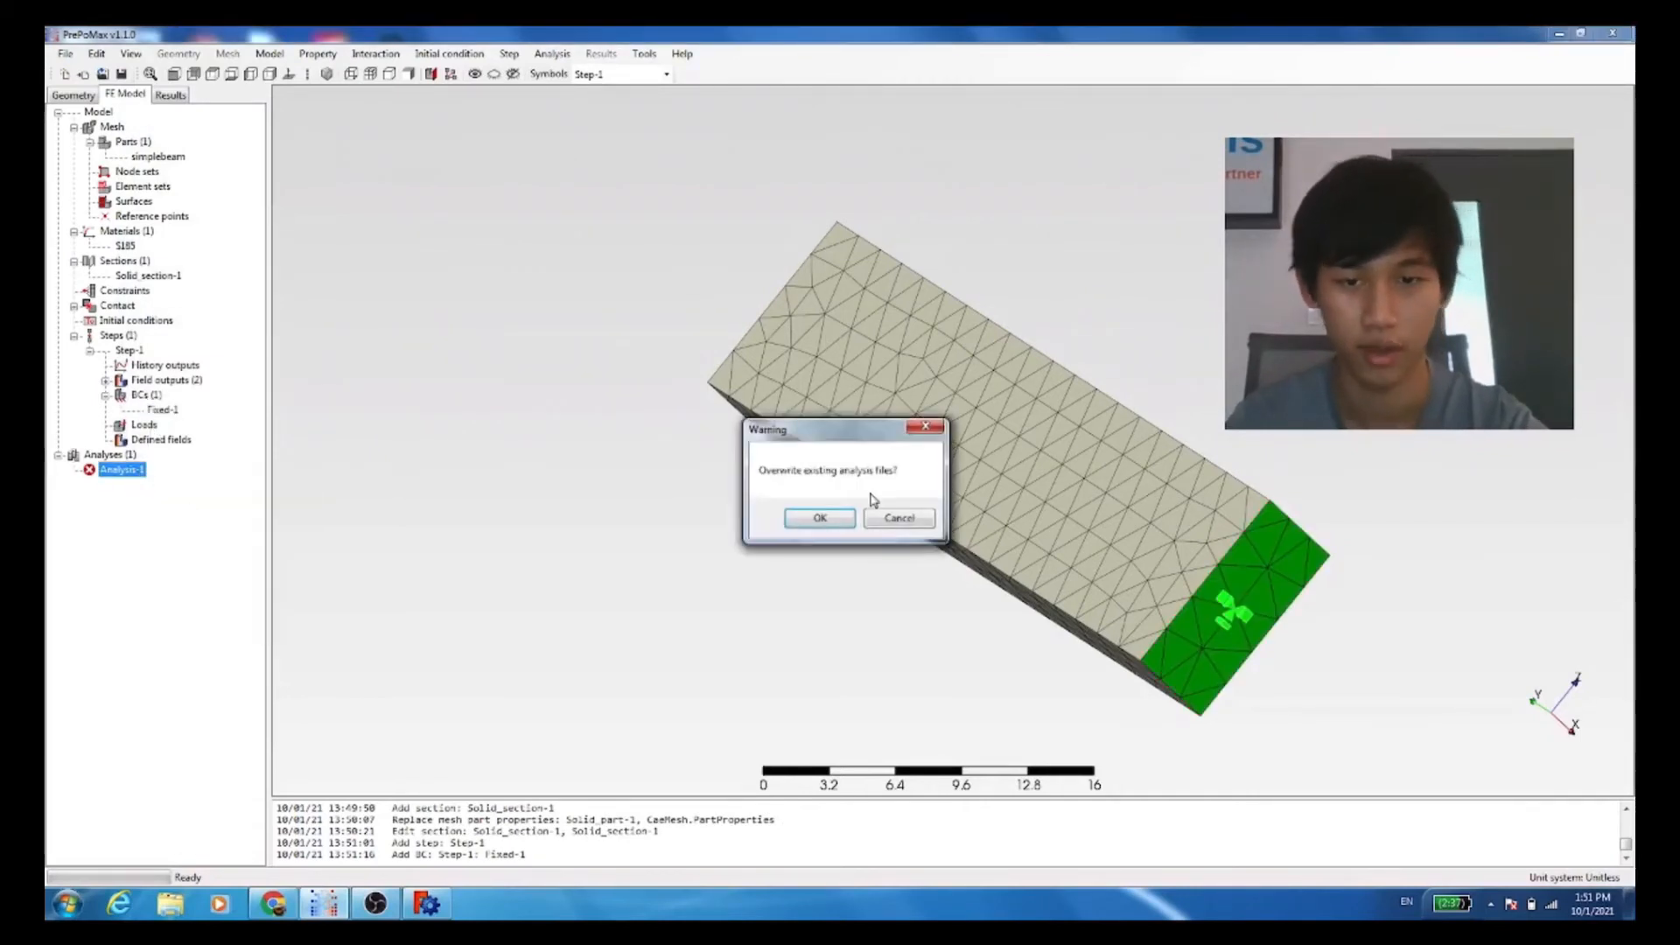
click(820, 517)
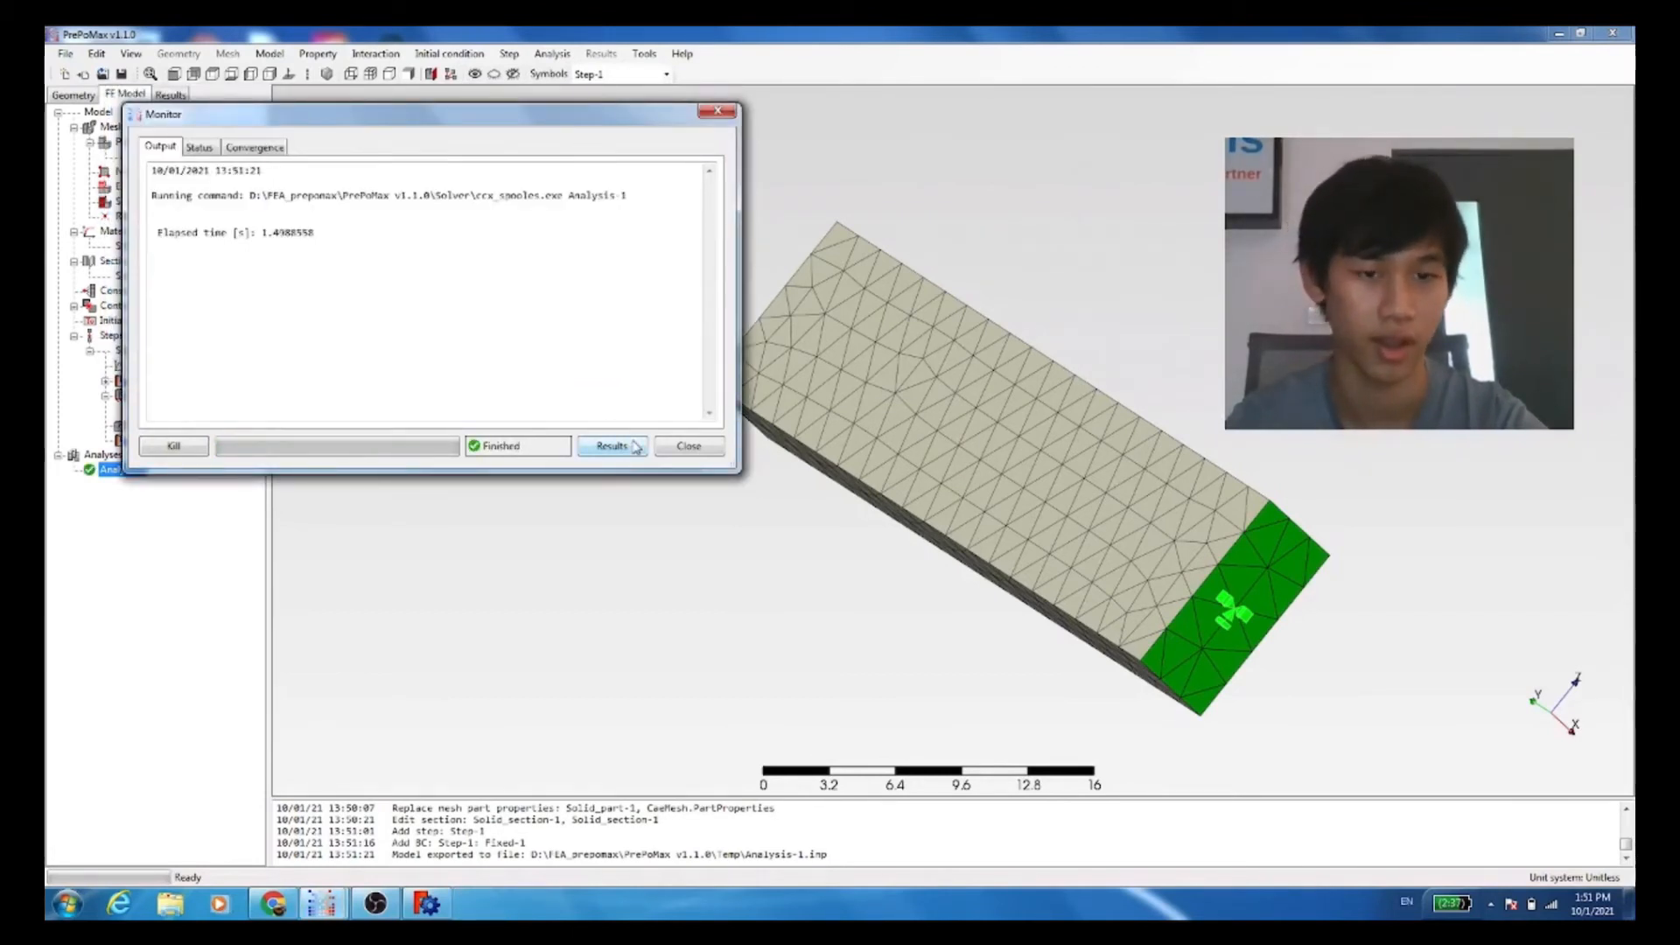
click(612, 446)
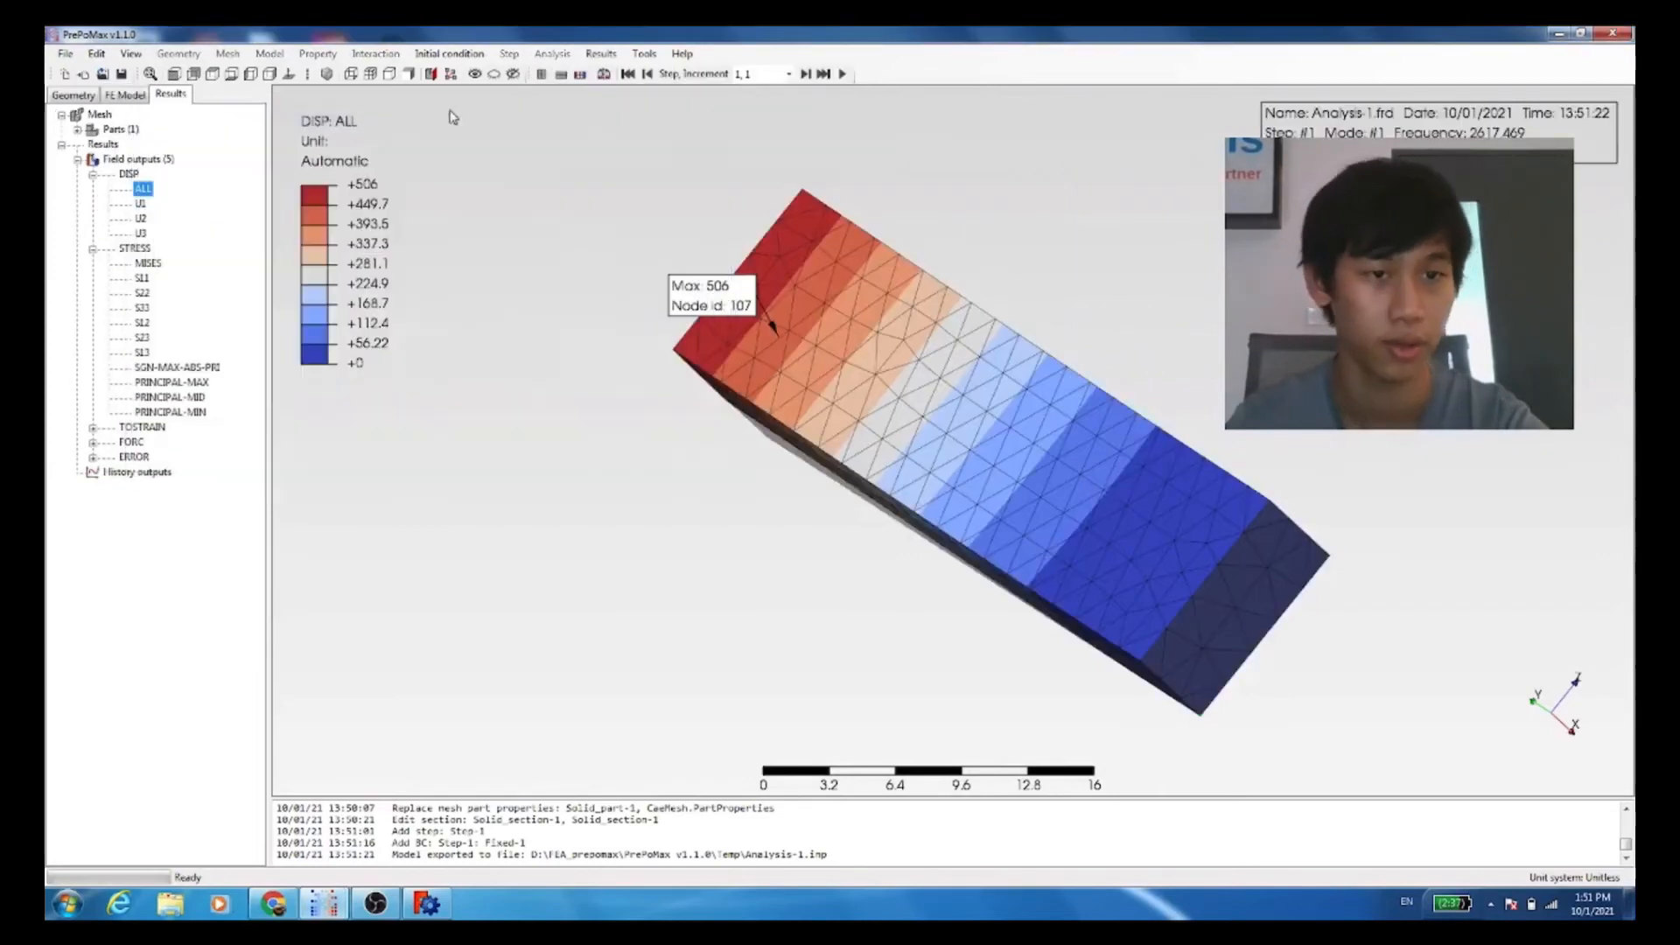
middle_drag(973, 378, 554, 393)
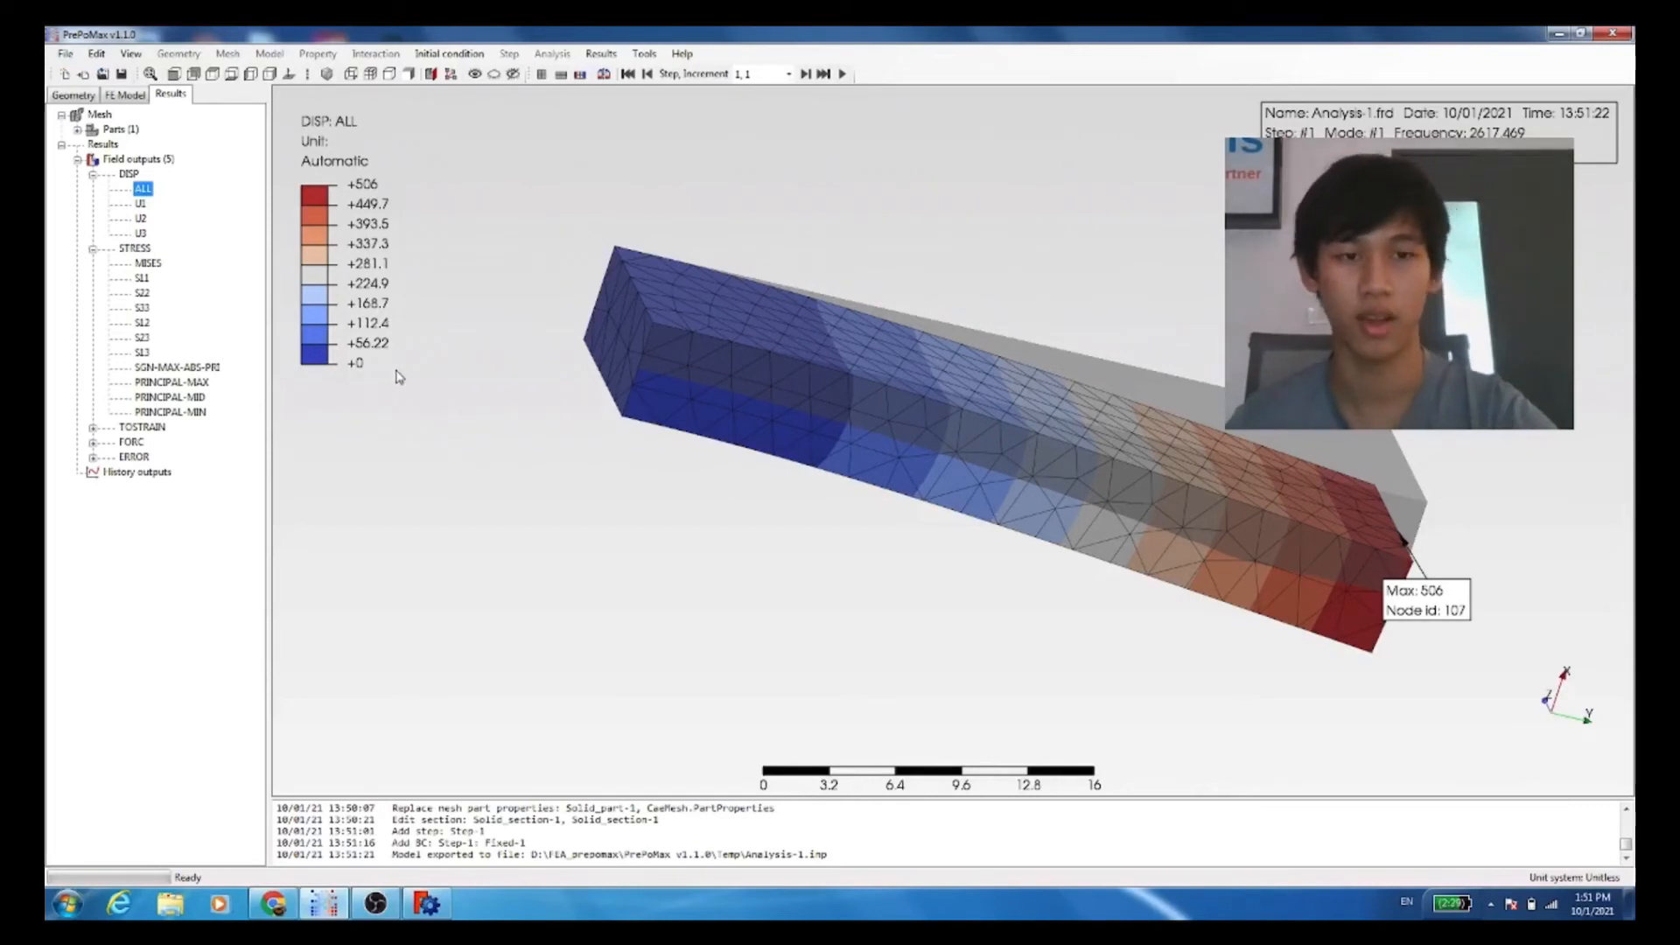
Step: Set the number format of the results color legend to Scientific
double_click(325, 277)
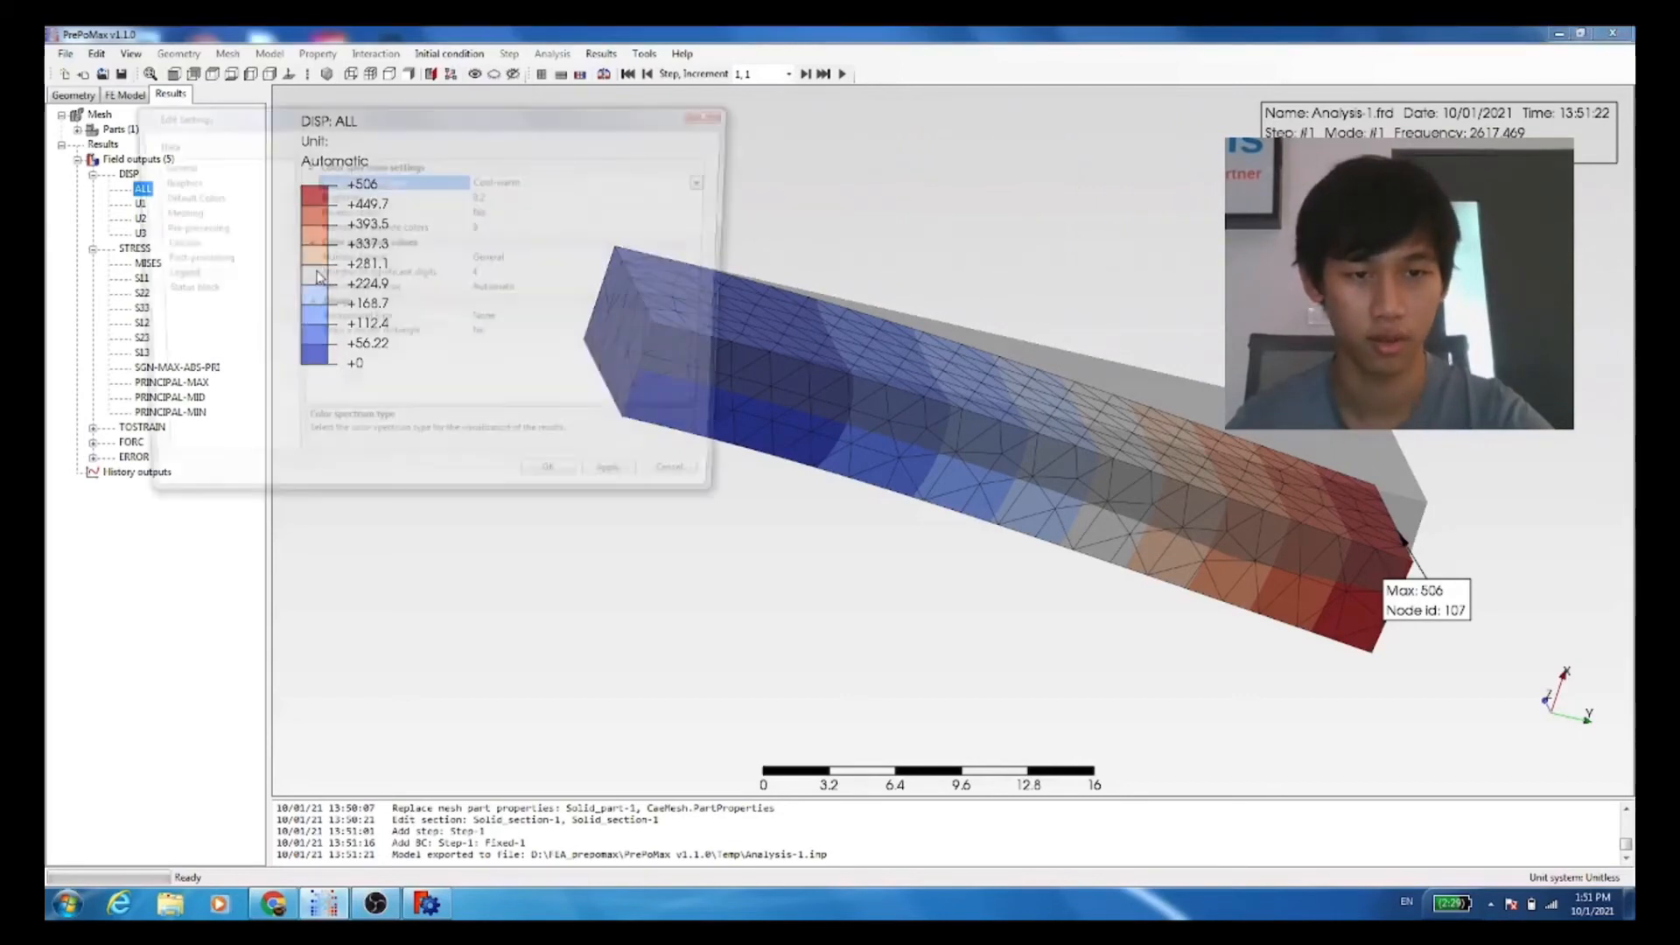
click(507, 261)
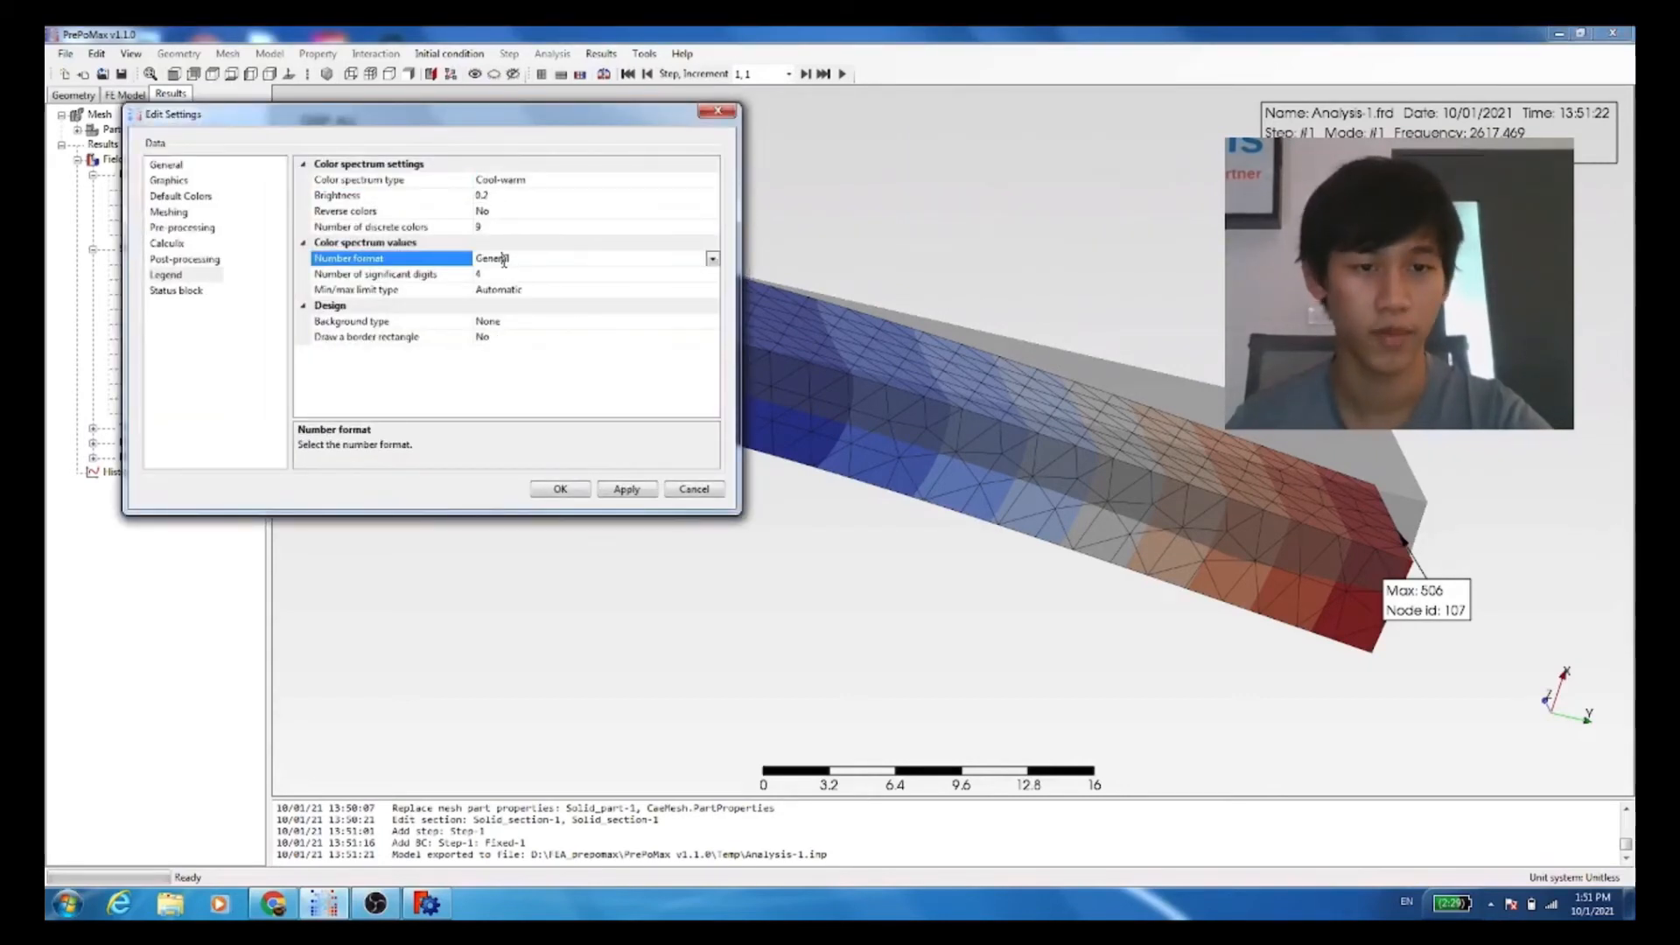
click(712, 260)
click(561, 280)
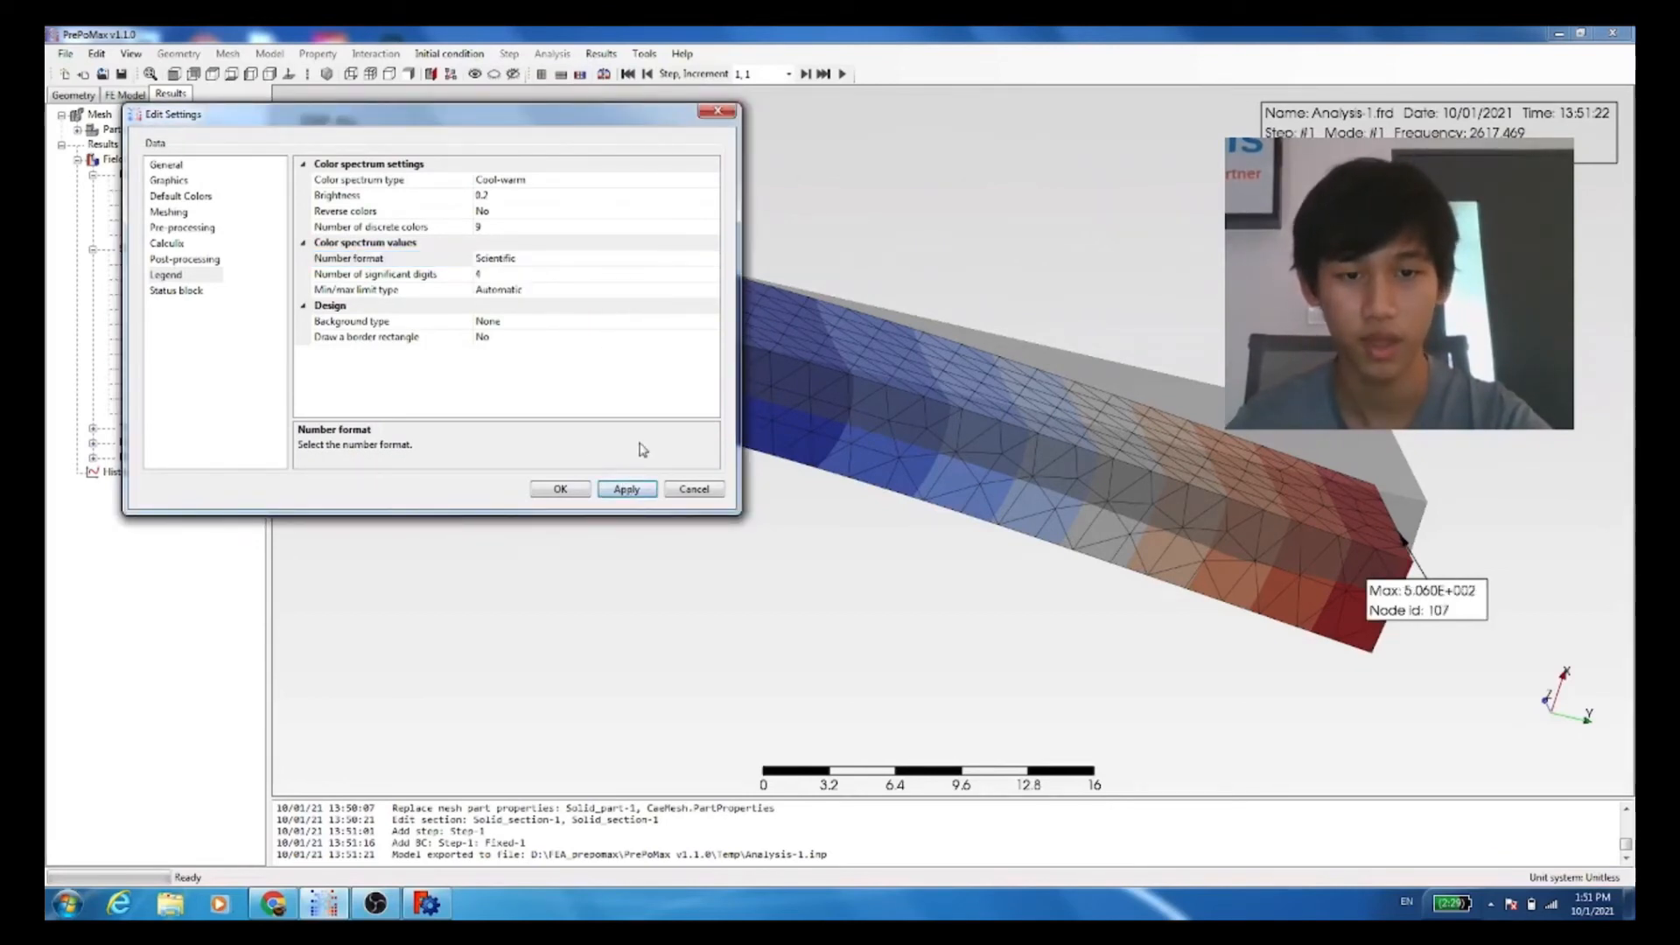
click(559, 489)
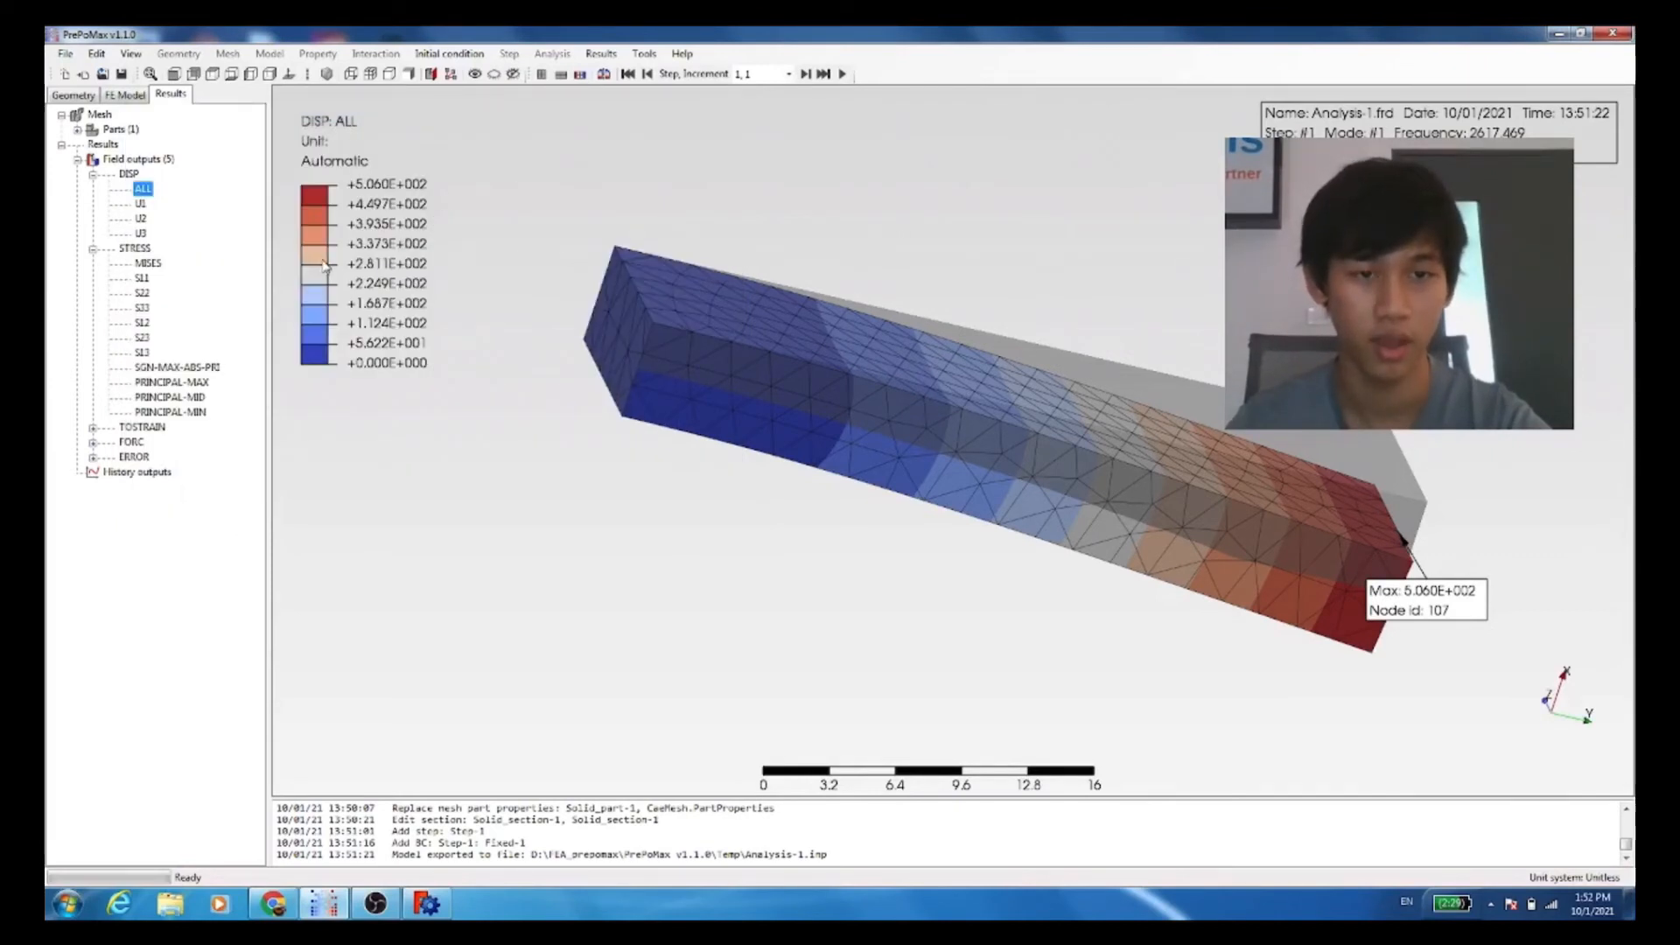
Step: Restore the color legend's number format to General
double_click(330, 216)
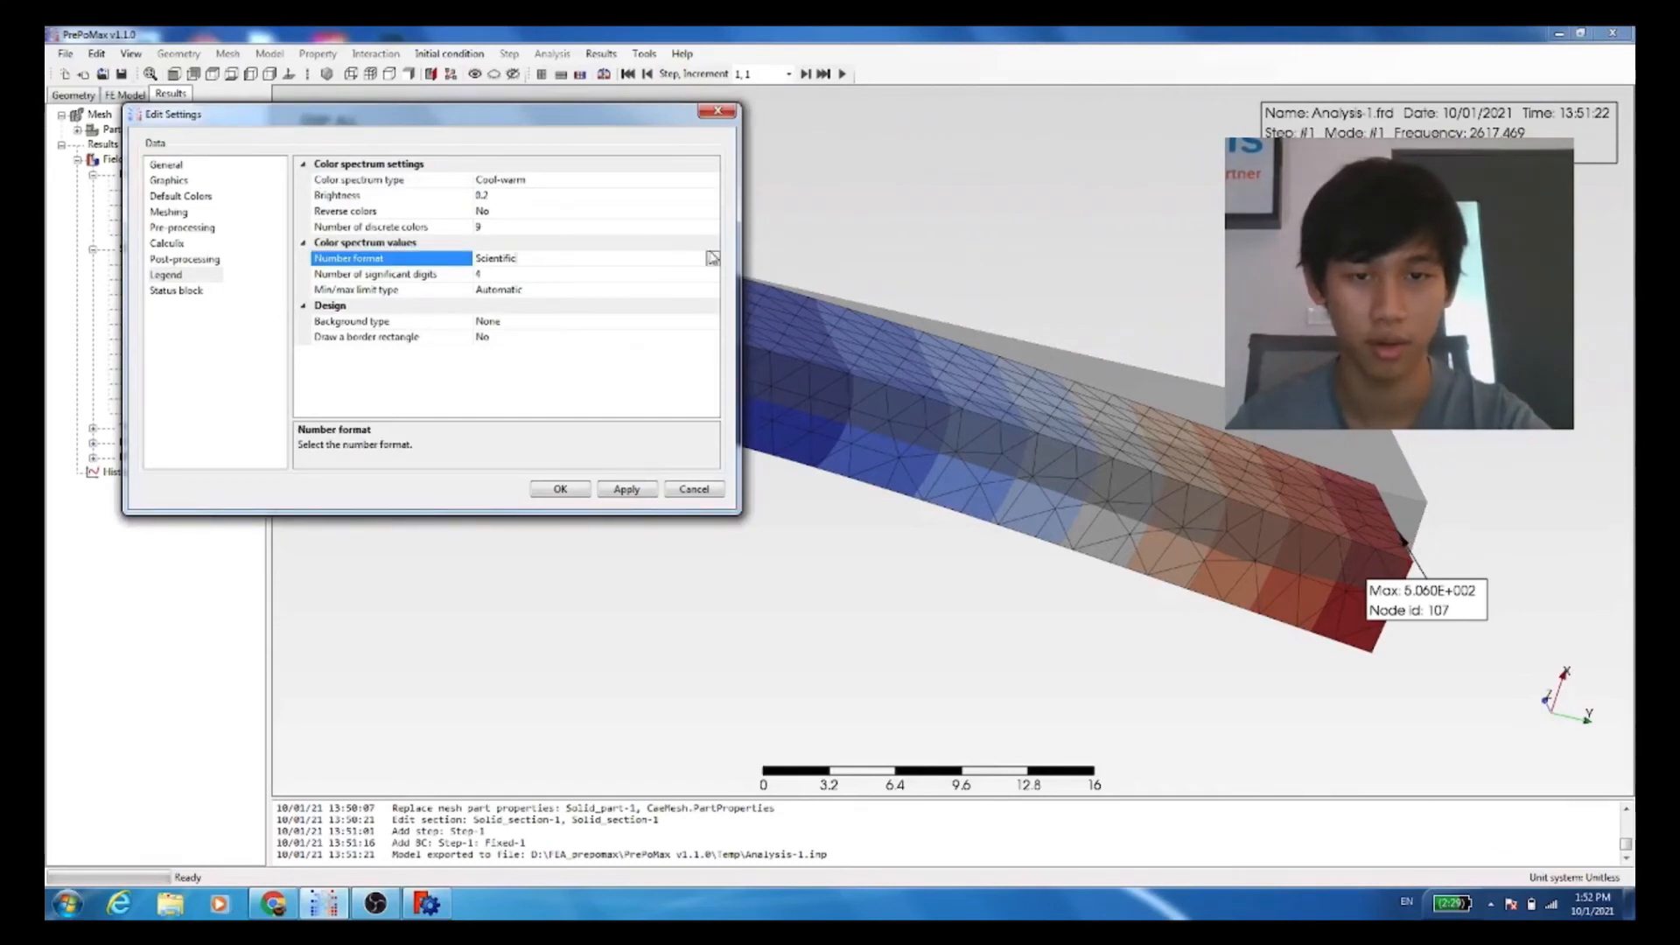
click(712, 258)
click(671, 290)
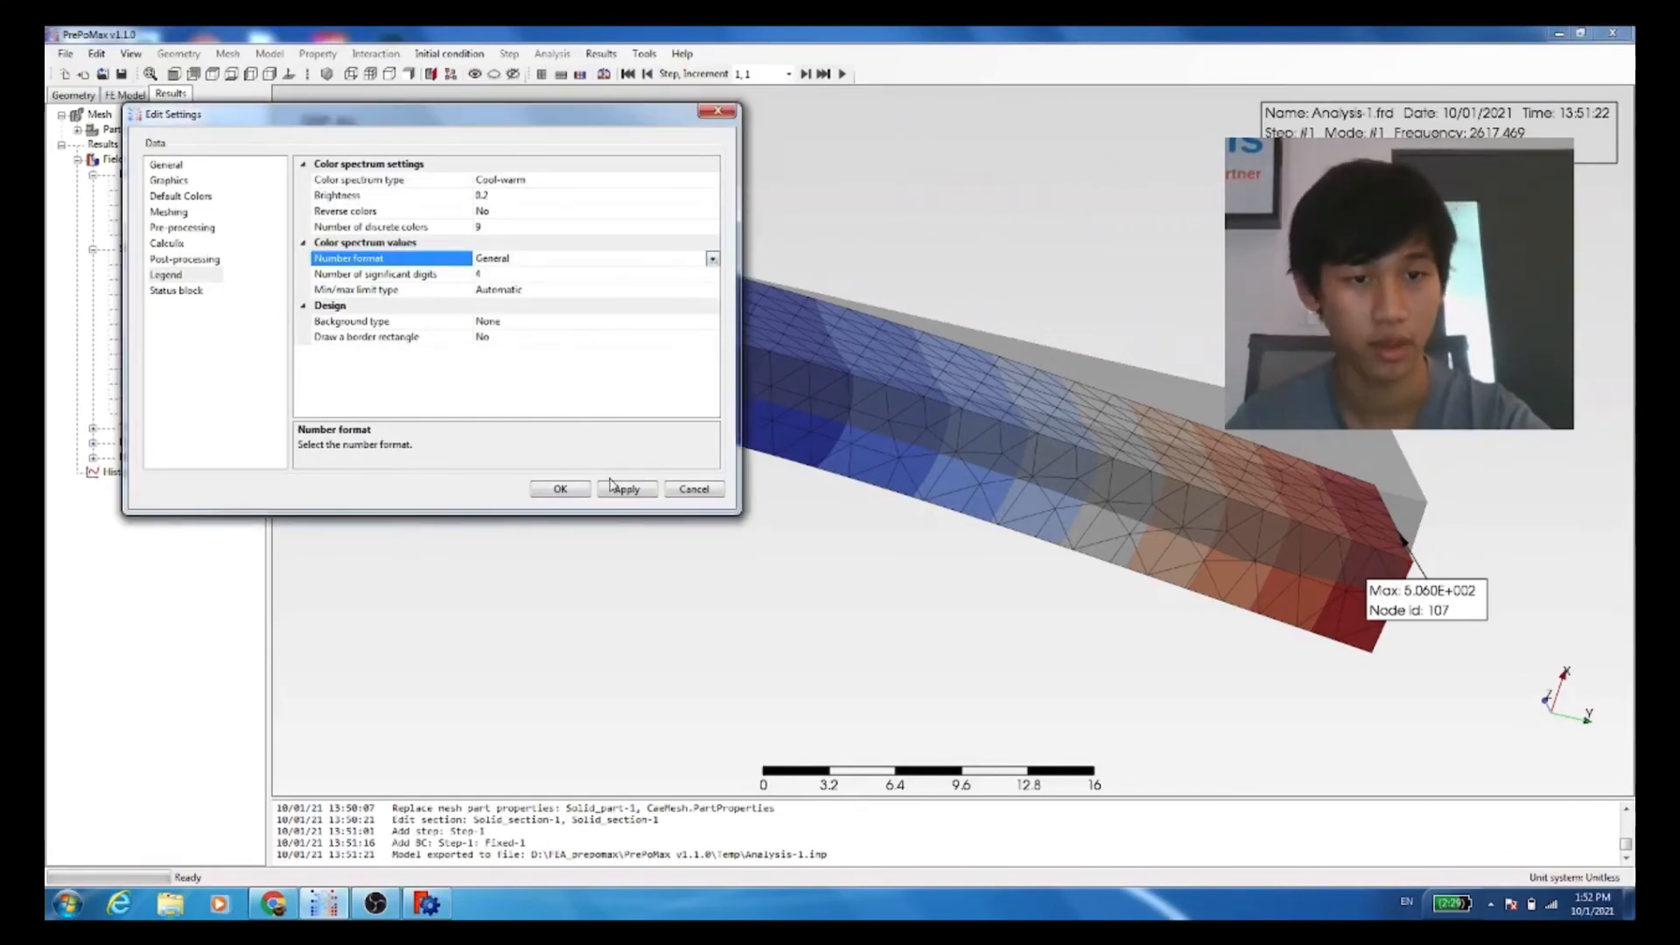
click(558, 489)
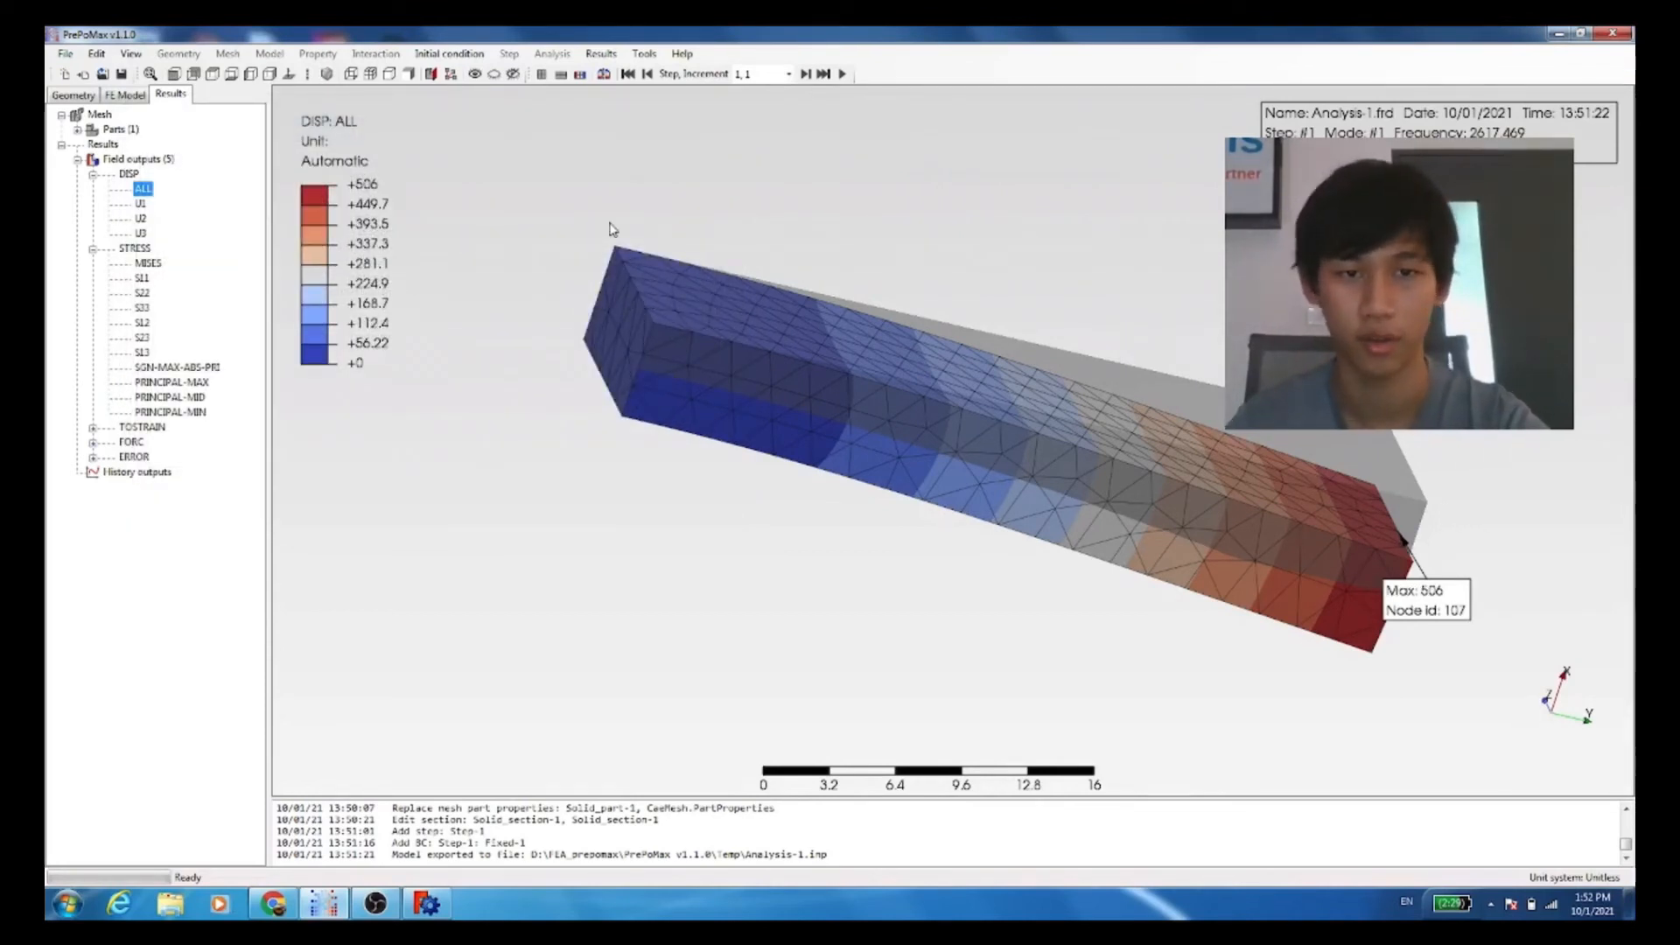
Step: Play the animation of the first vibration mode, examine its shape and frequency, and close the animation
click(843, 75)
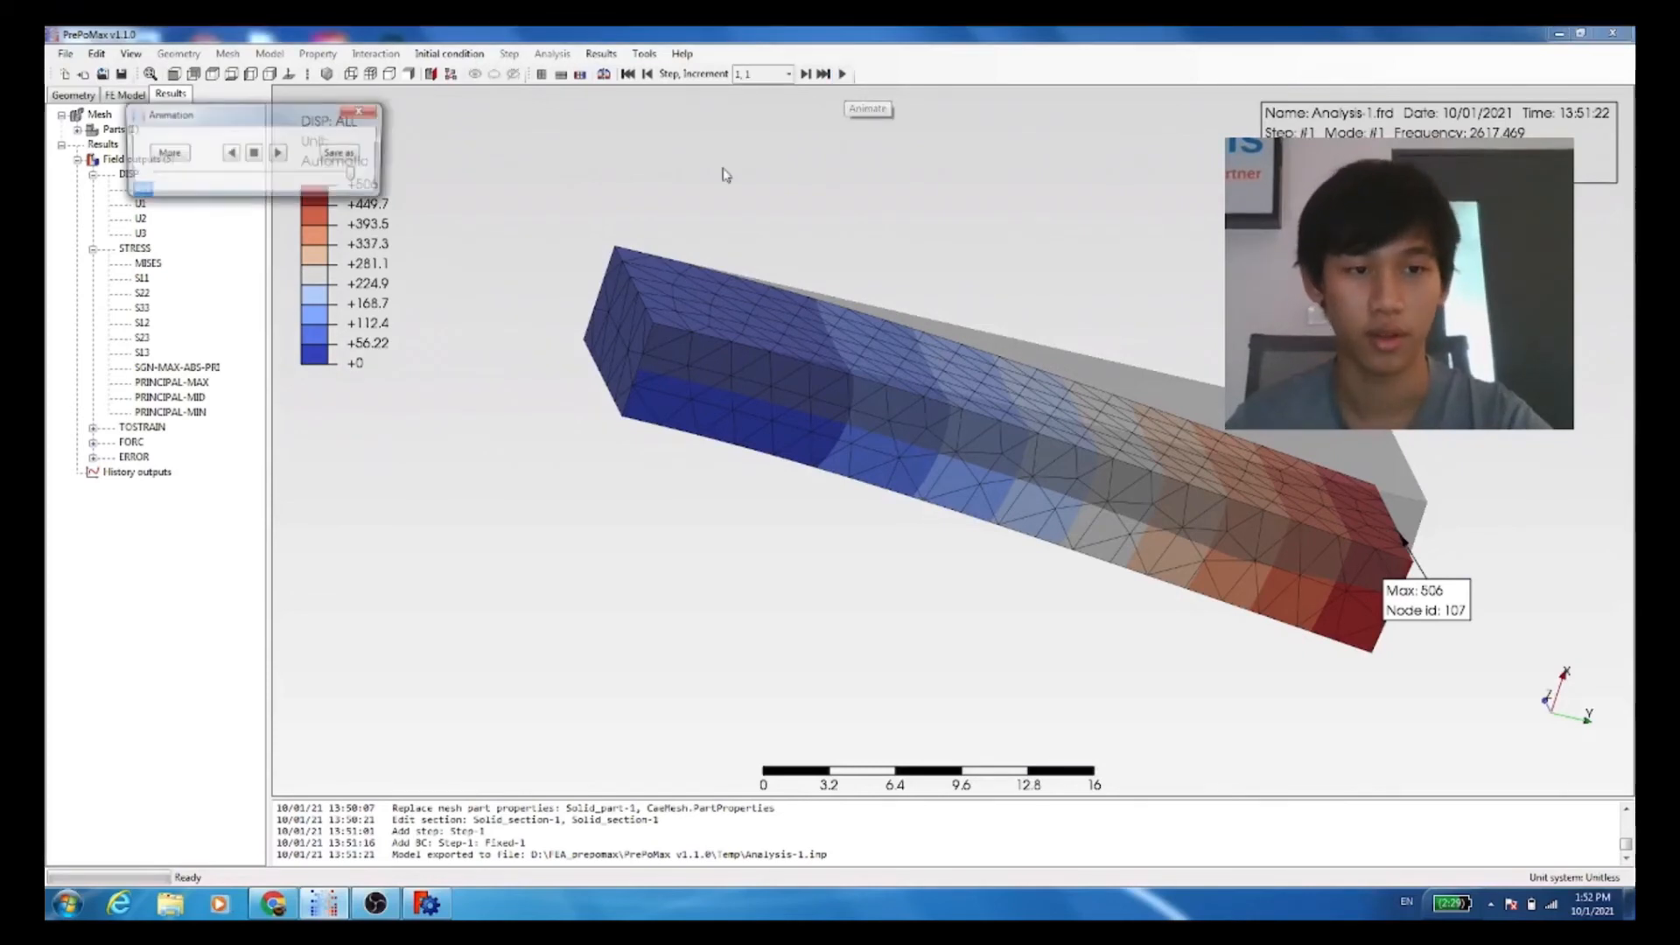
click(277, 155)
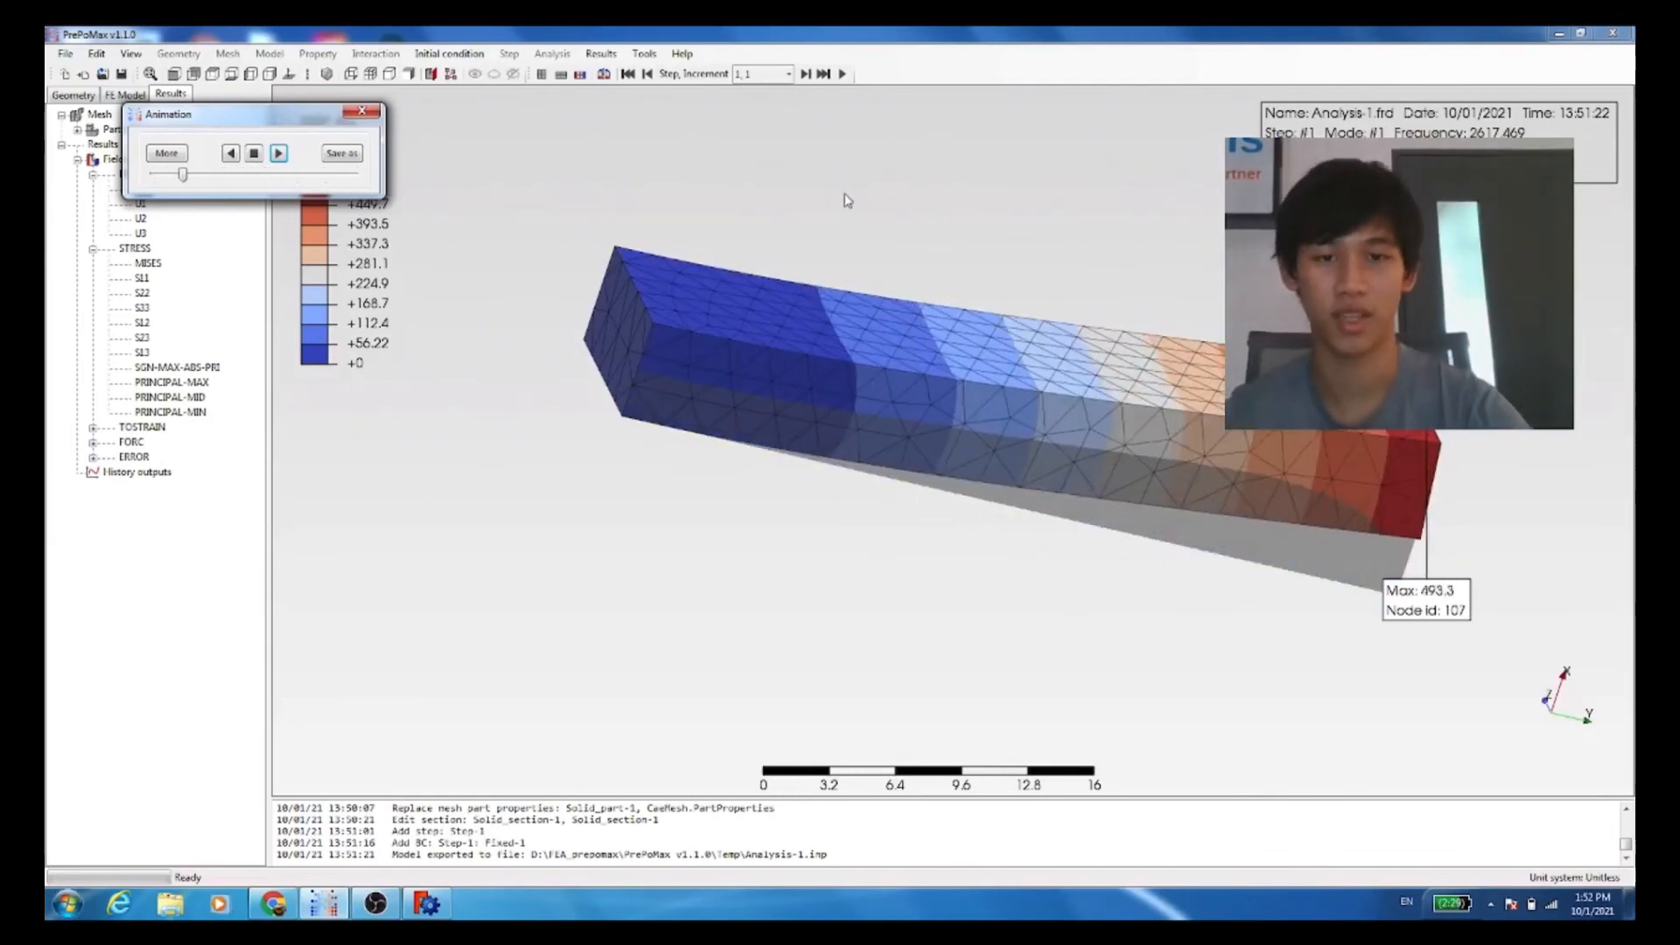
click(1529, 131)
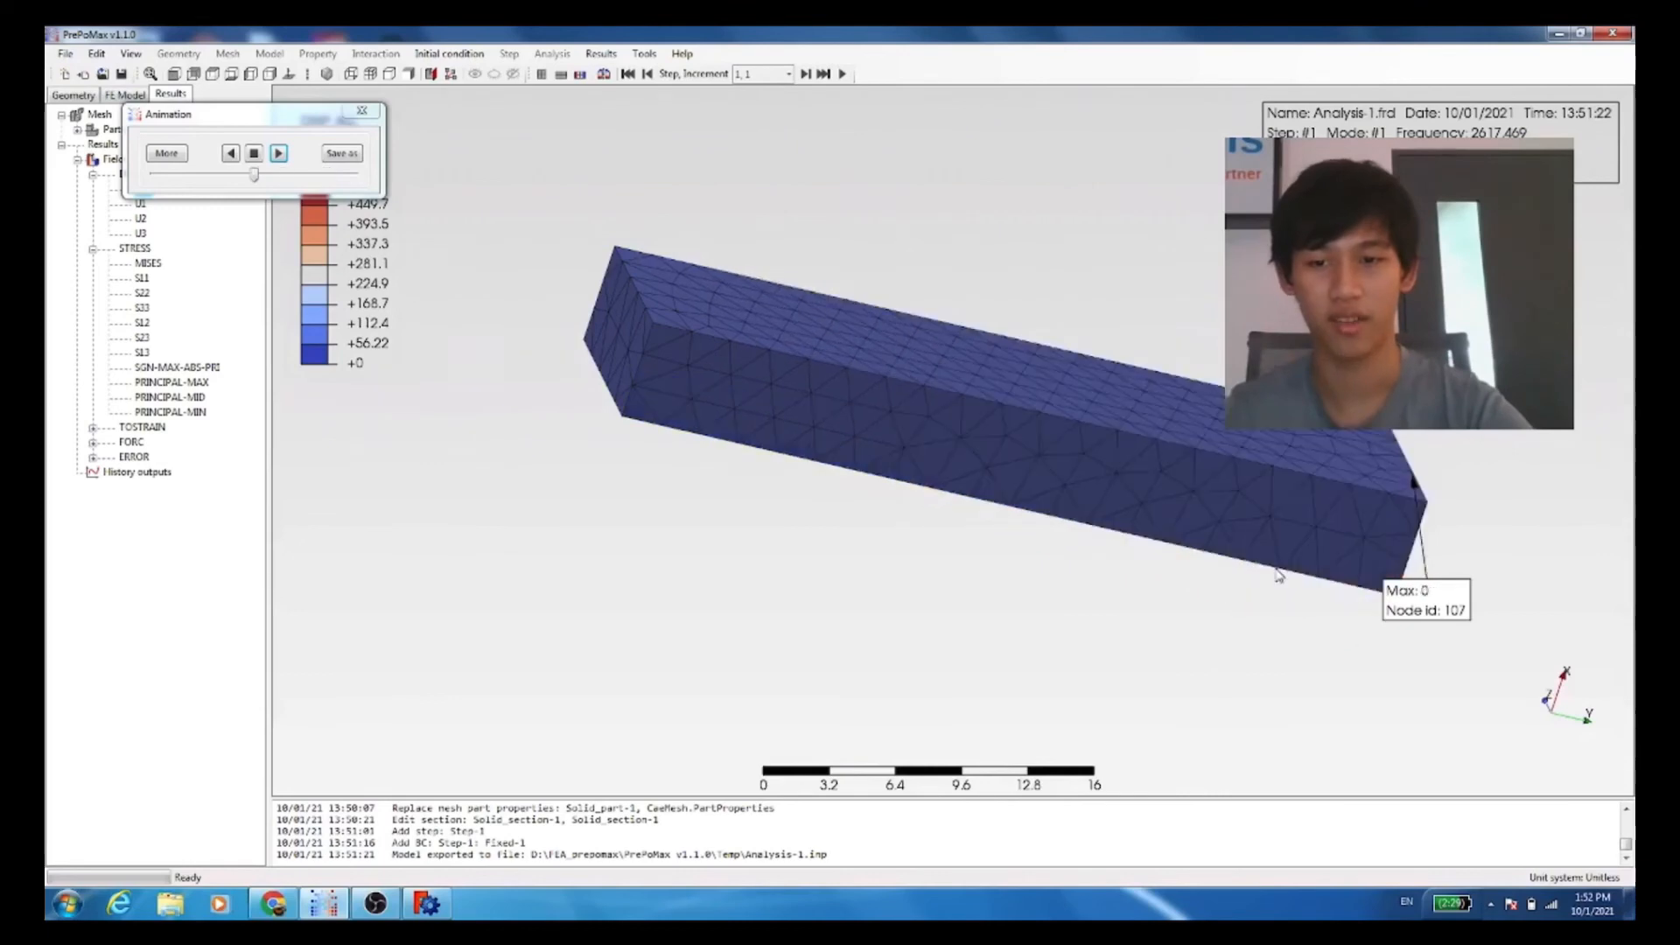
click(254, 154)
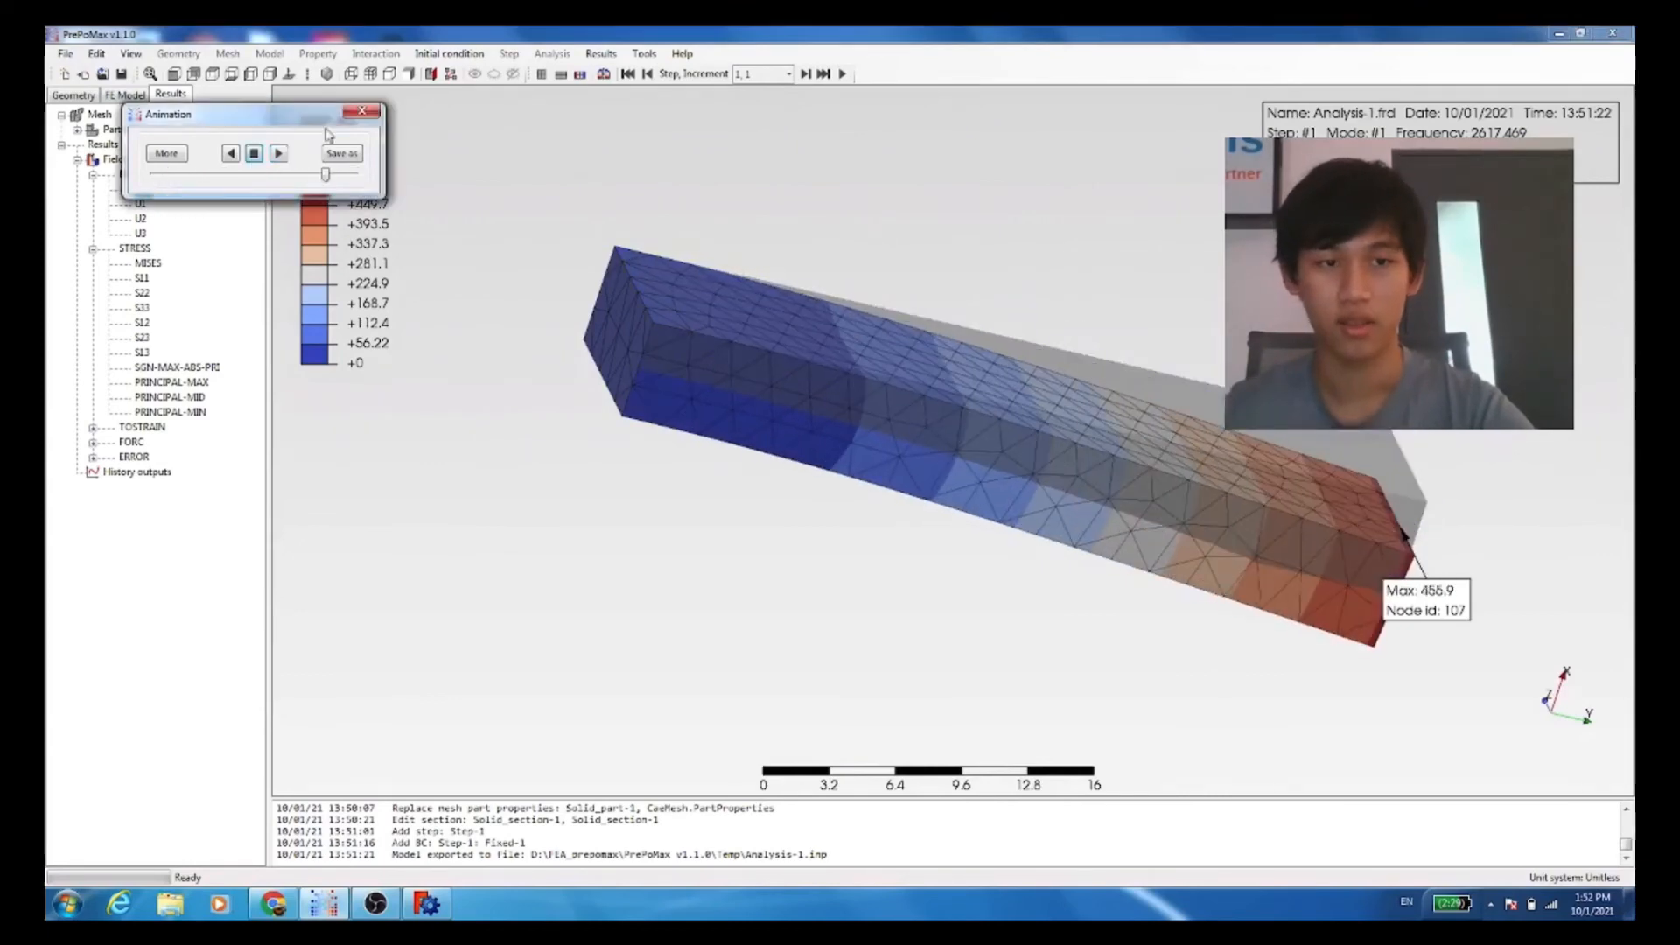
click(361, 114)
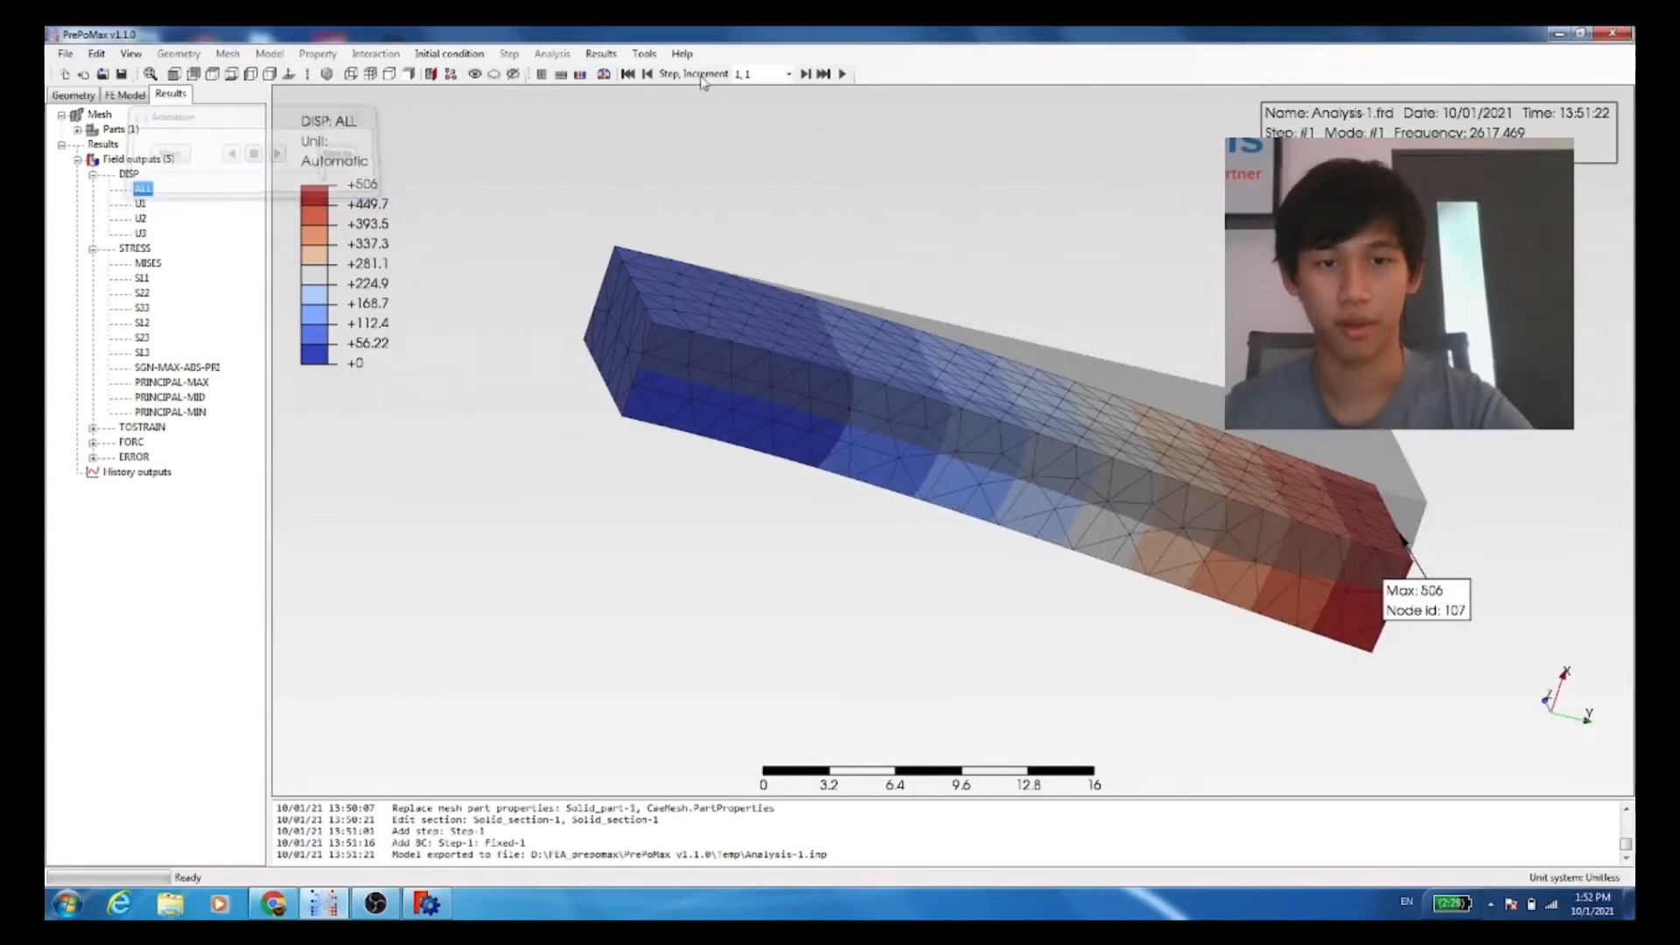
Step: Switch the results to the second vibration mode and animate its deformation, closing the animation when done
click(807, 75)
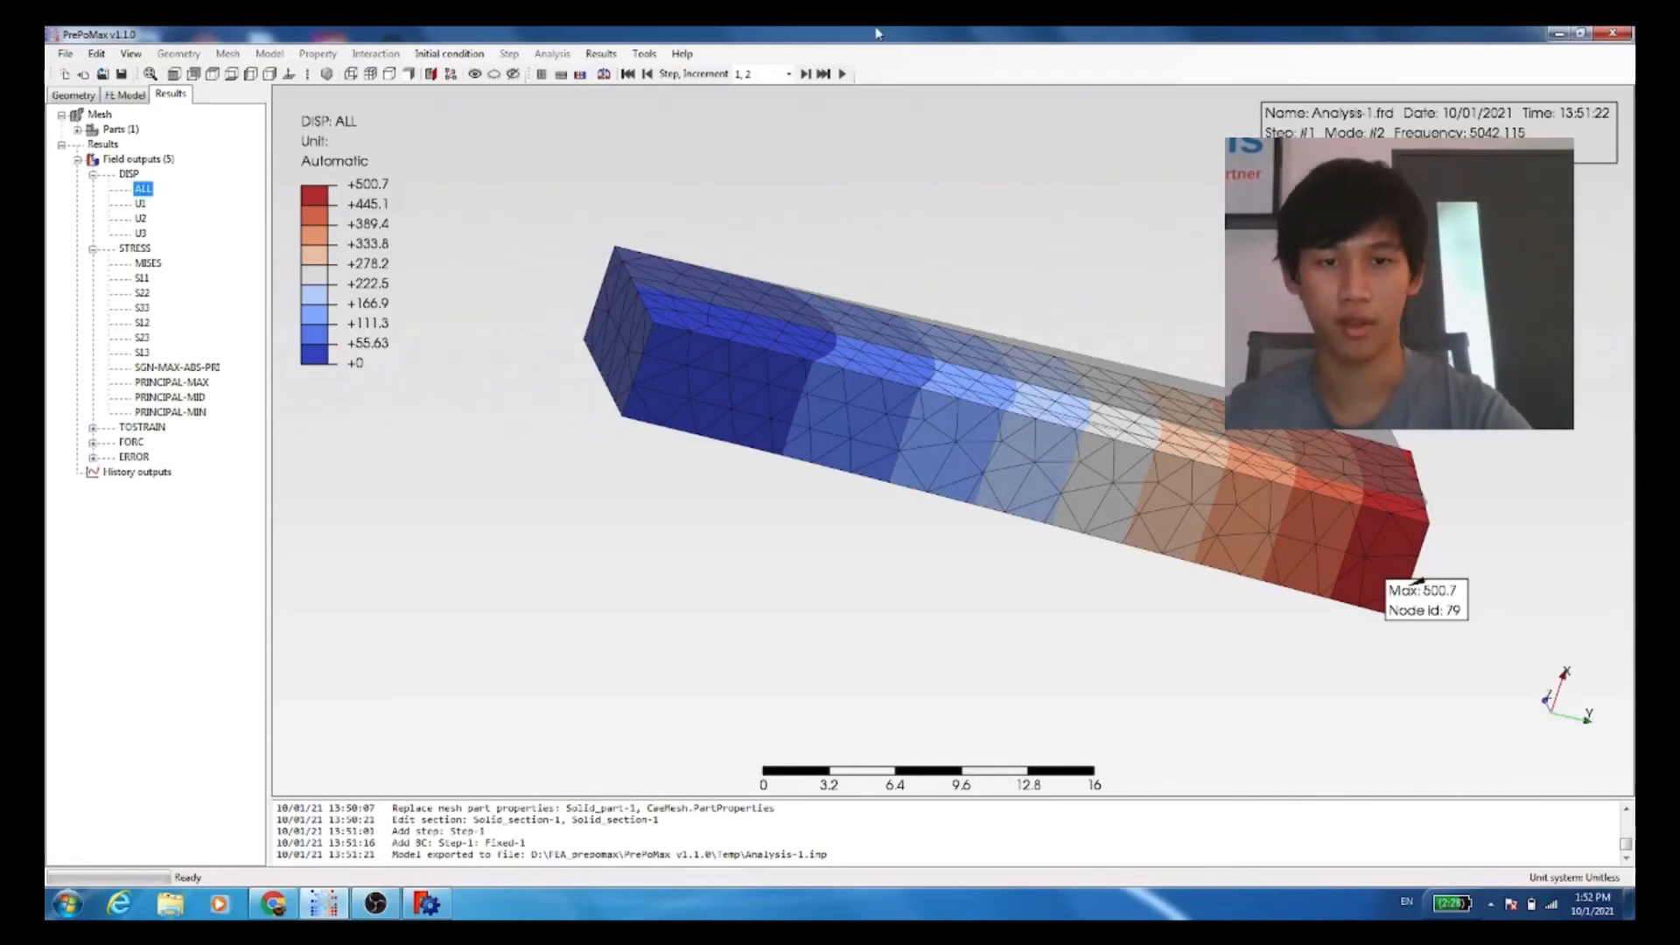
click(841, 75)
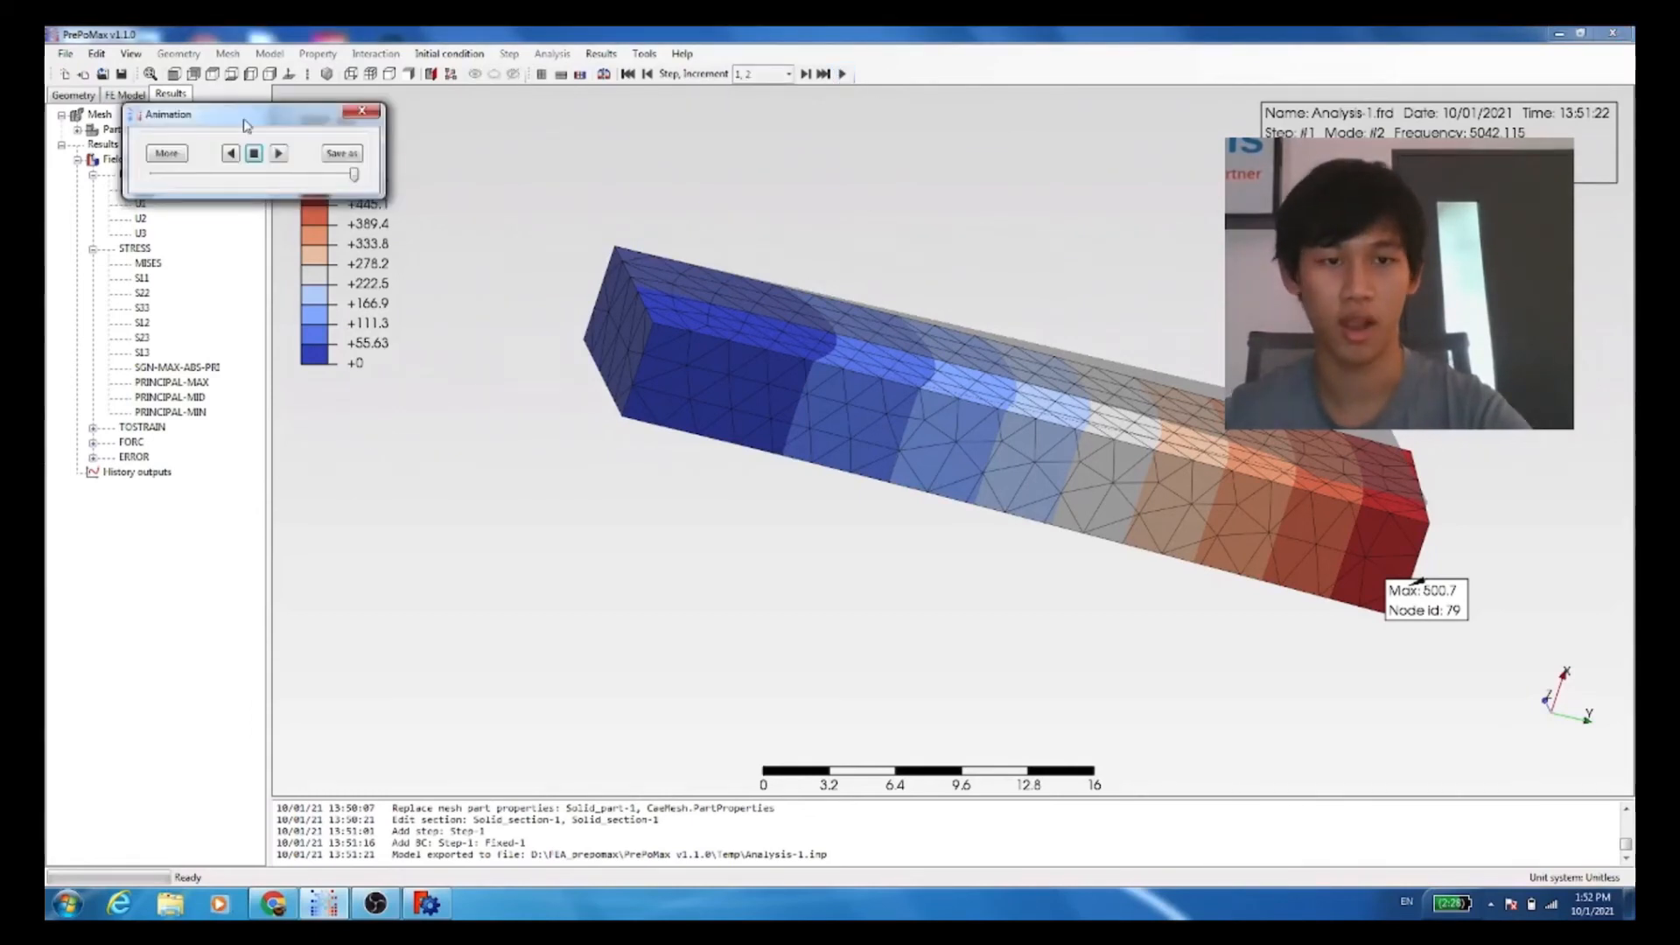
click(277, 155)
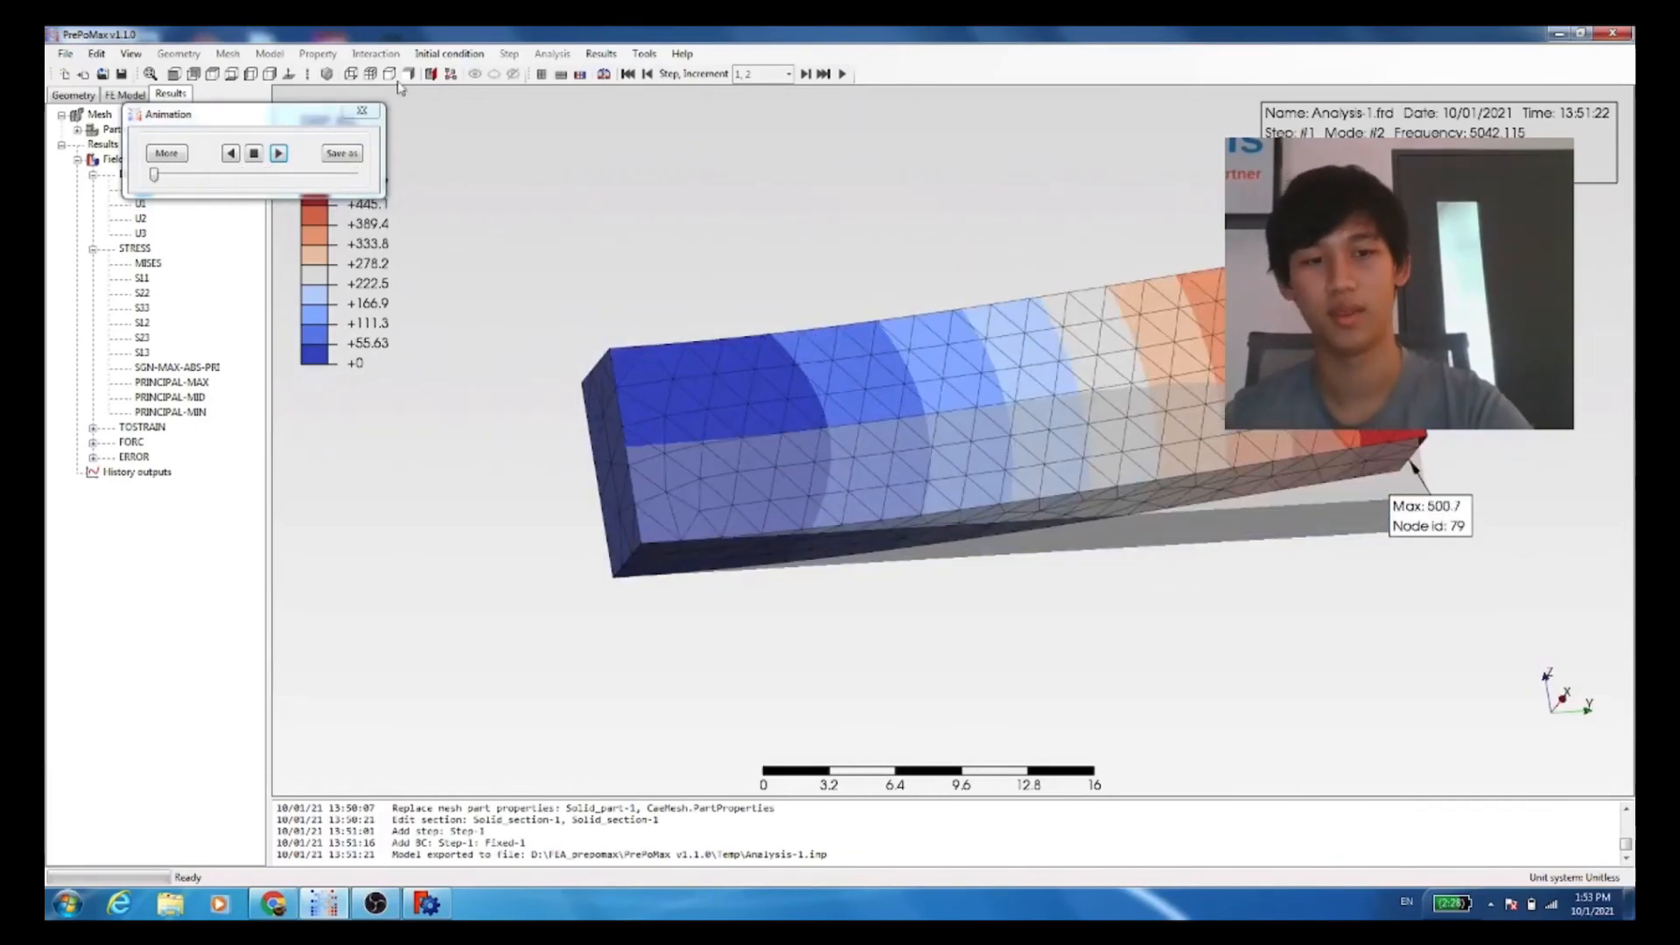
click(361, 110)
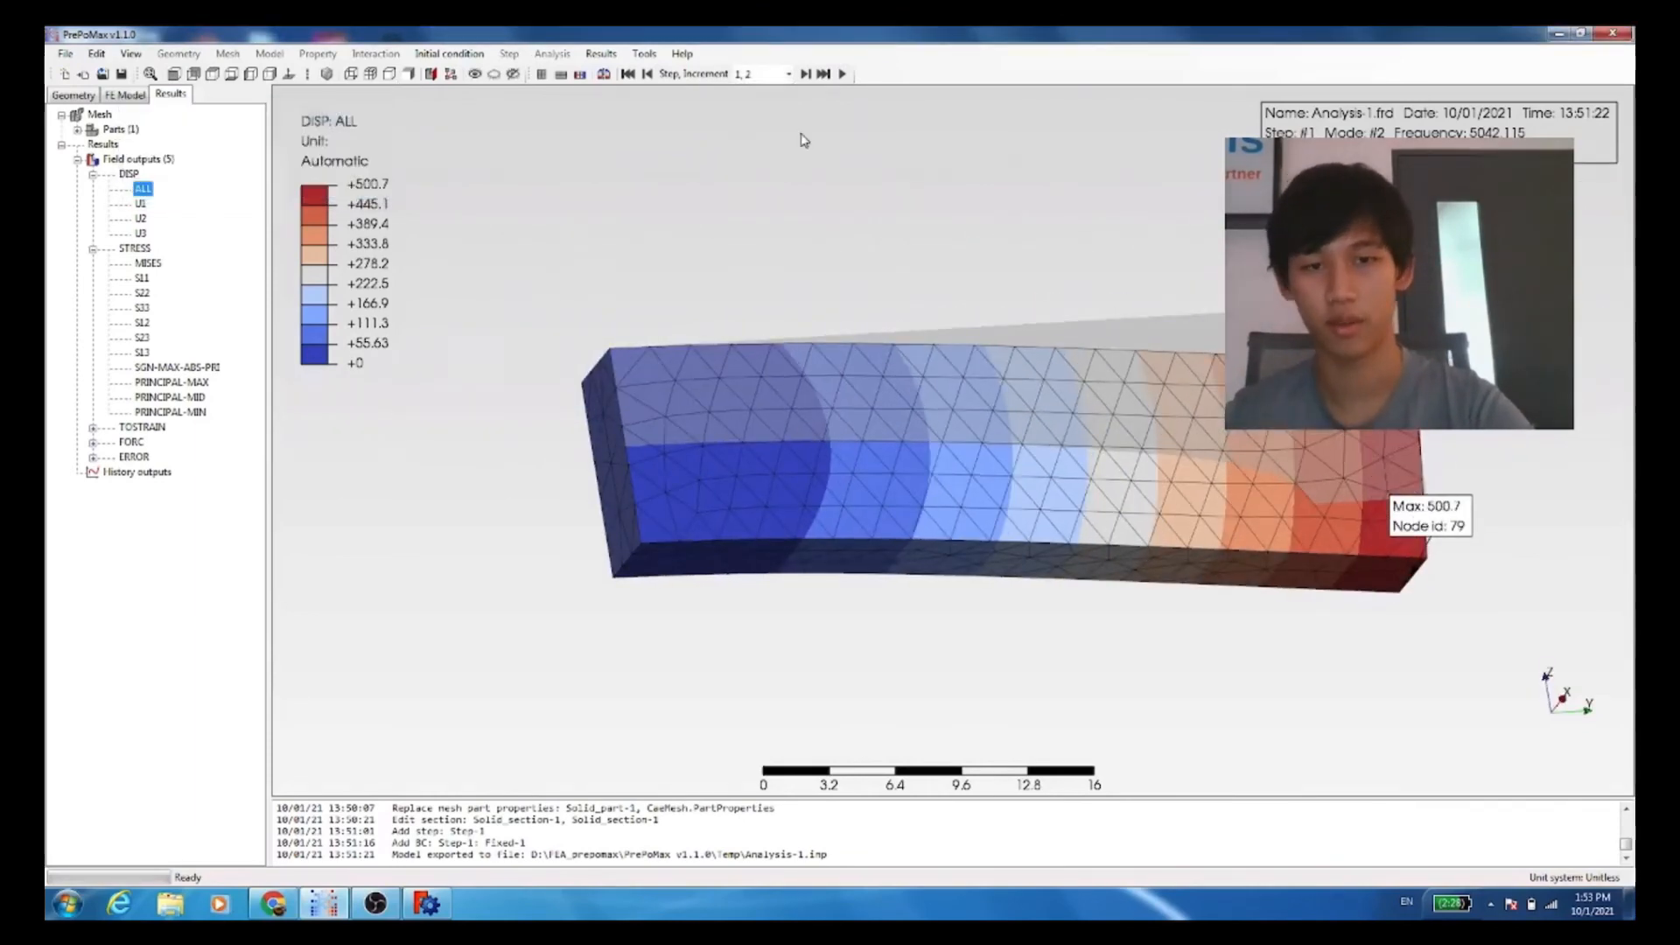
Step: Switch the results to the third vibration mode, play its deformation animation, examine the bending shape from several angles, and close the animation
click(804, 75)
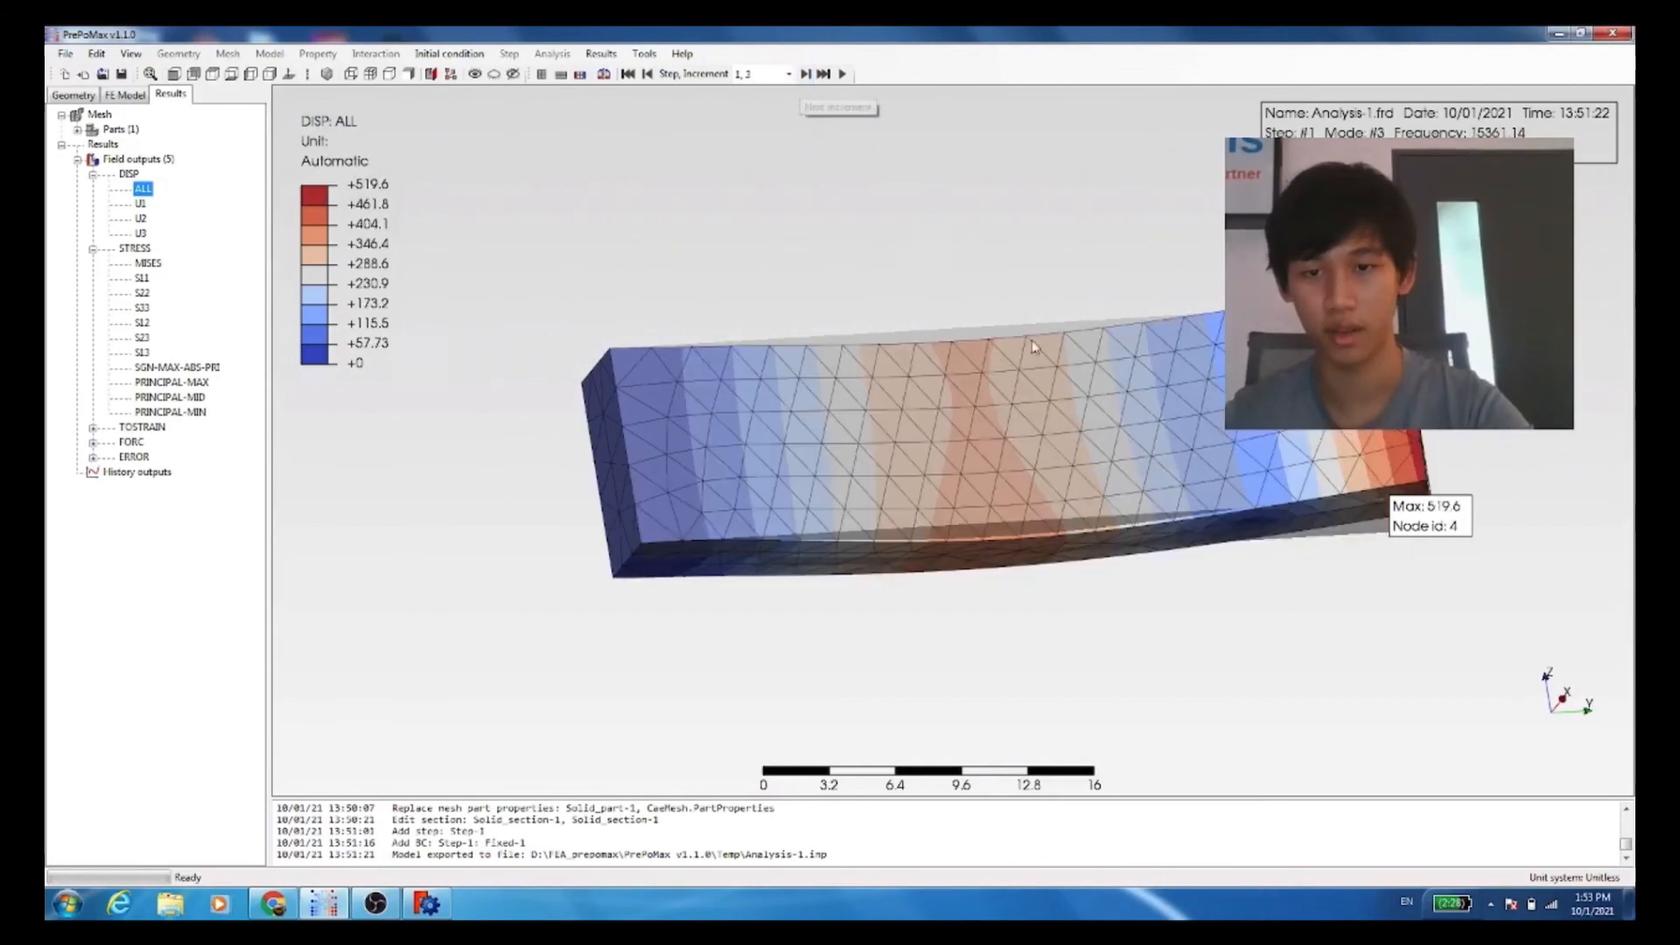
drag(1020, 345, 1001, 218)
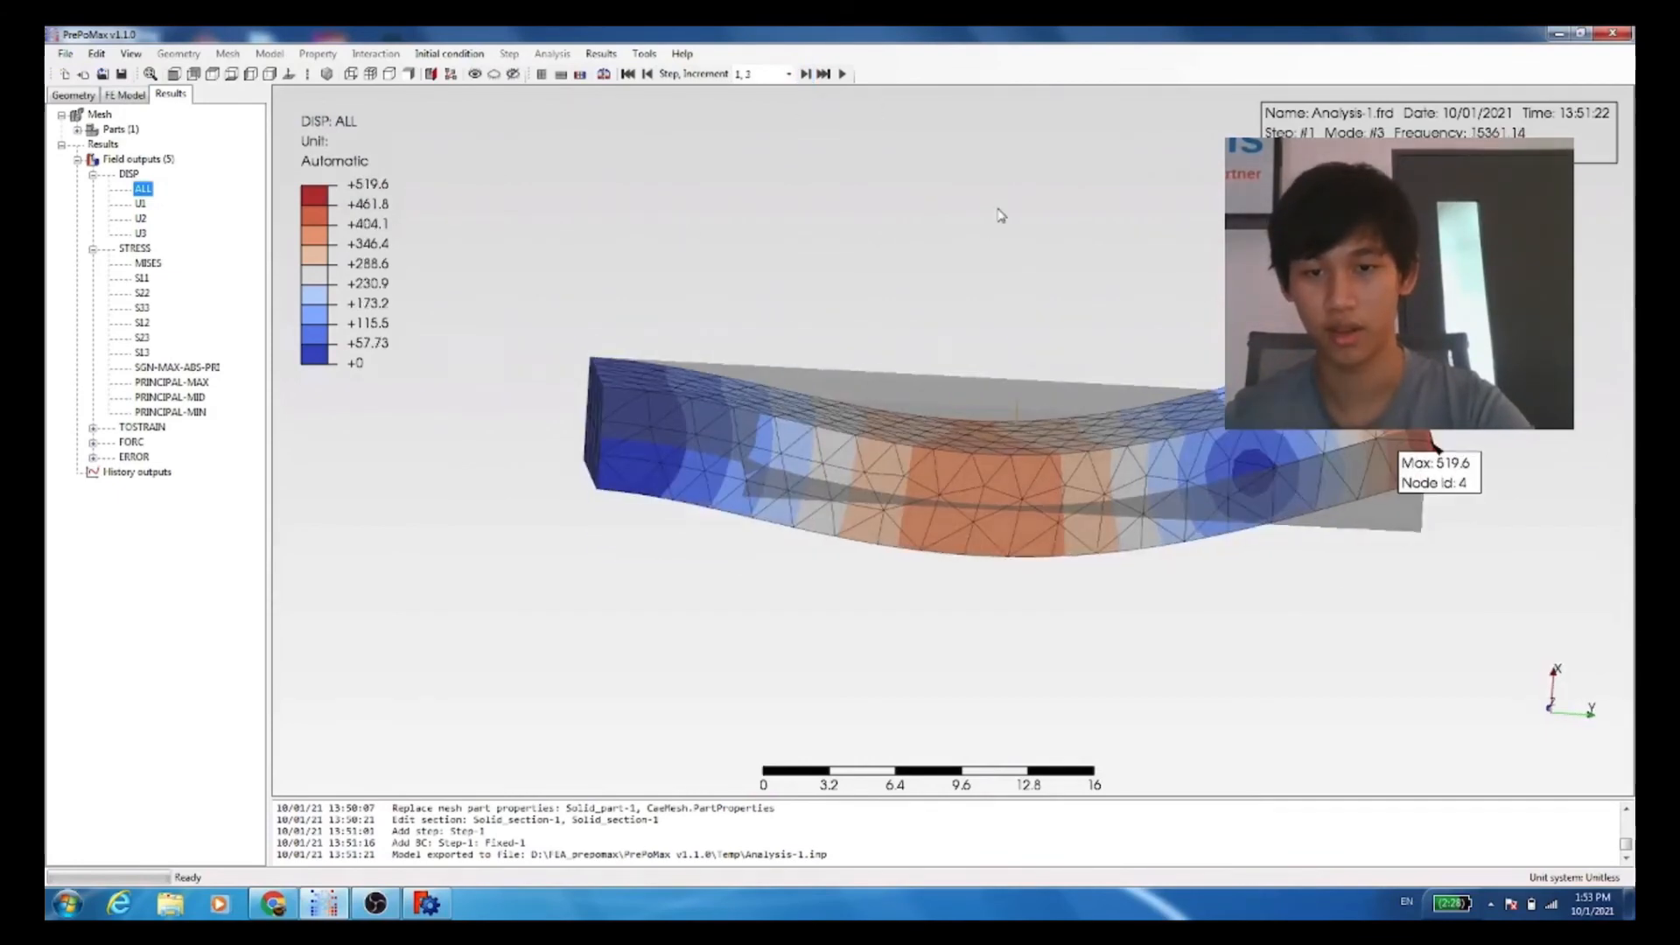
click(843, 74)
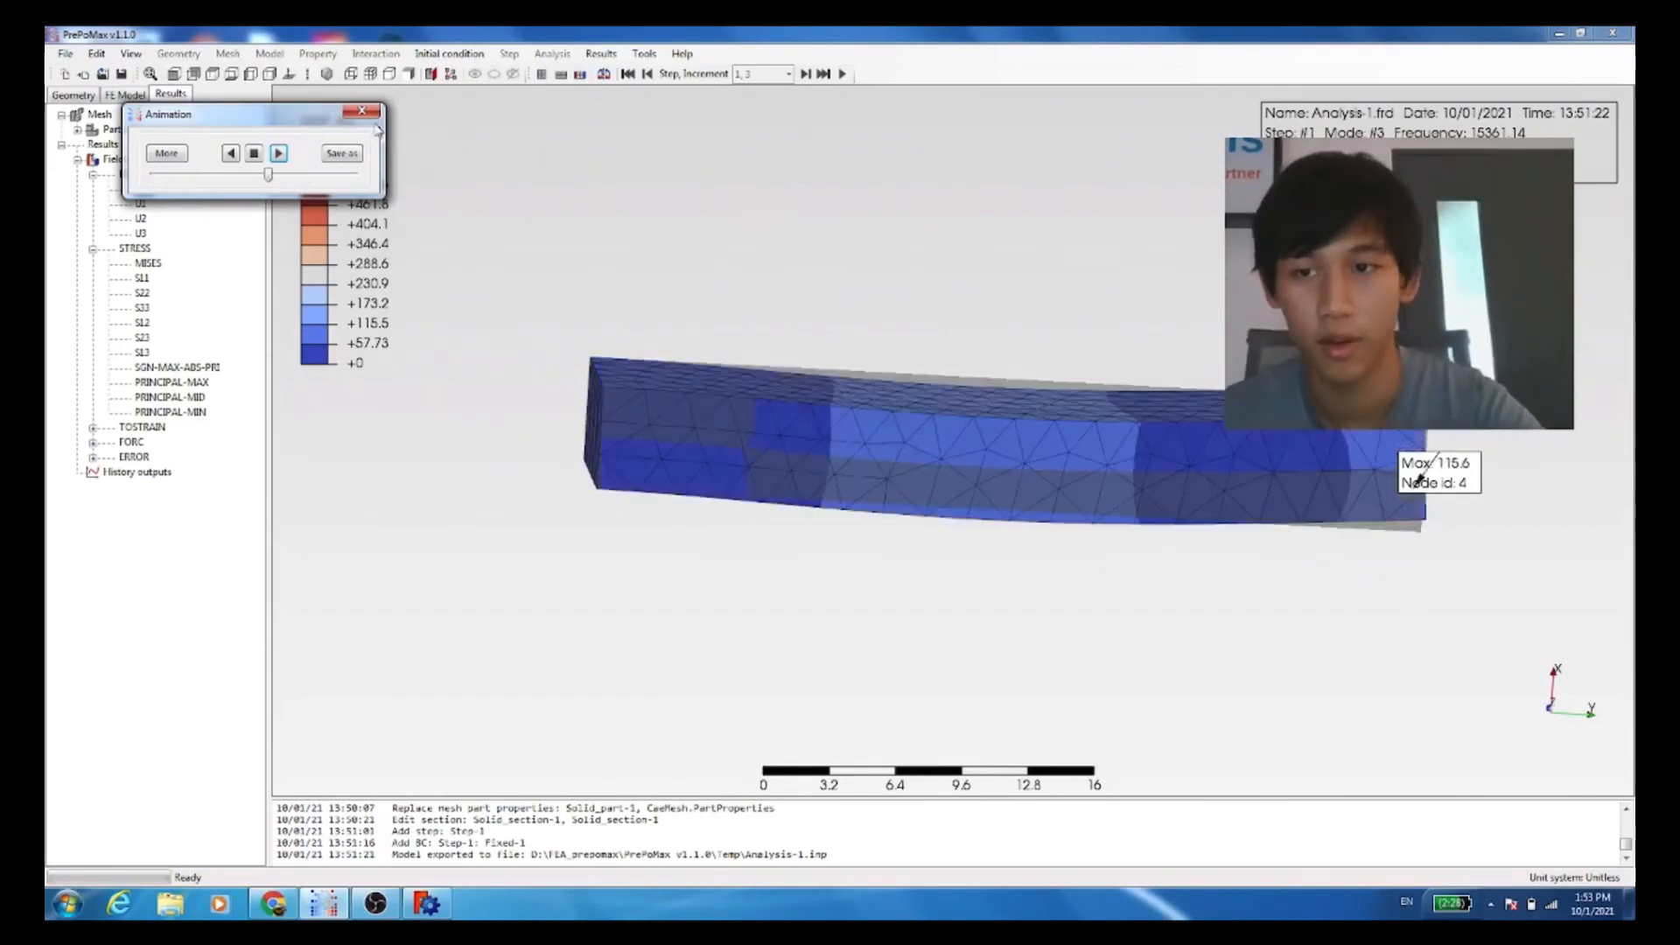
click(1152, 571)
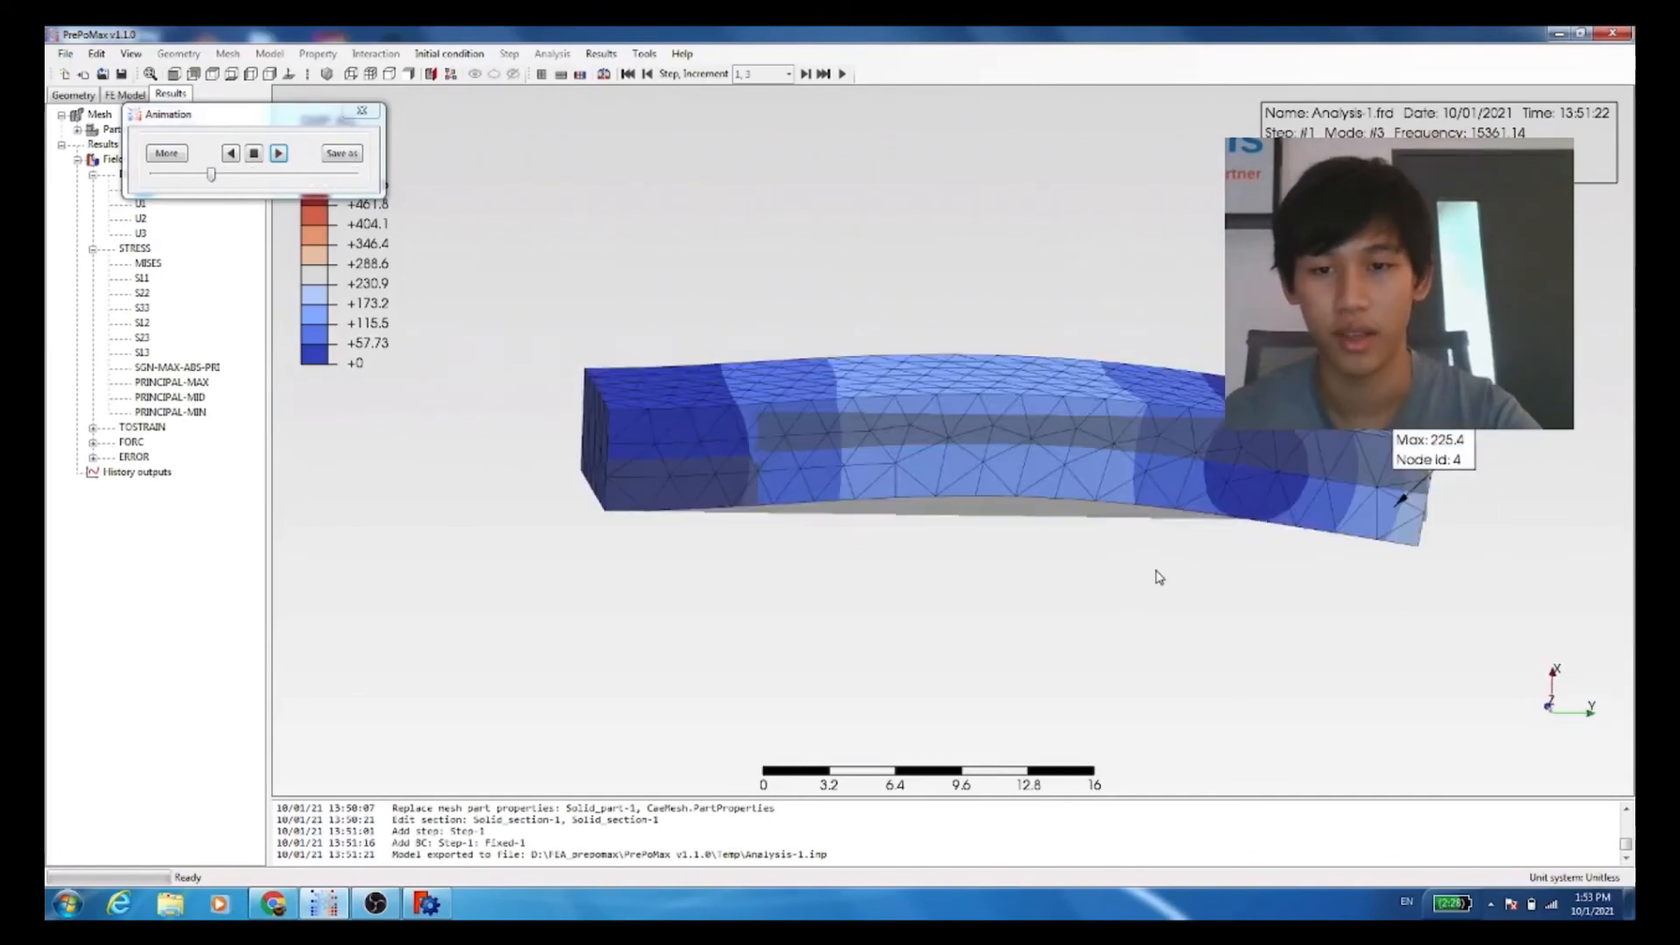
drag(1159, 577, 1196, 551)
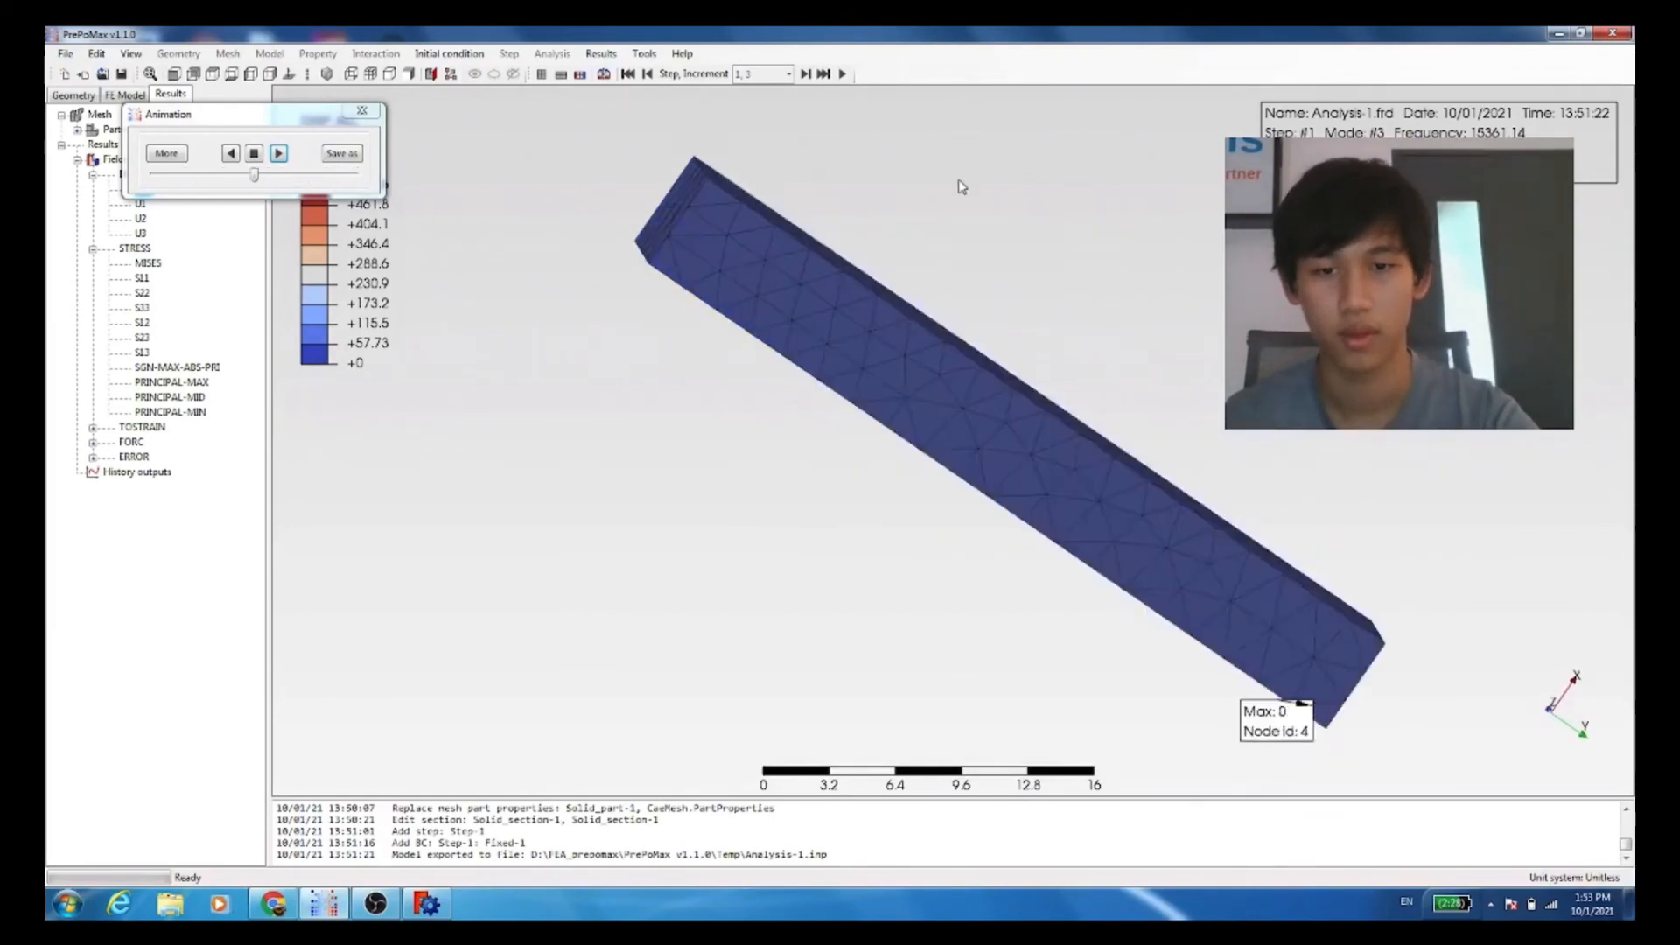
click(254, 154)
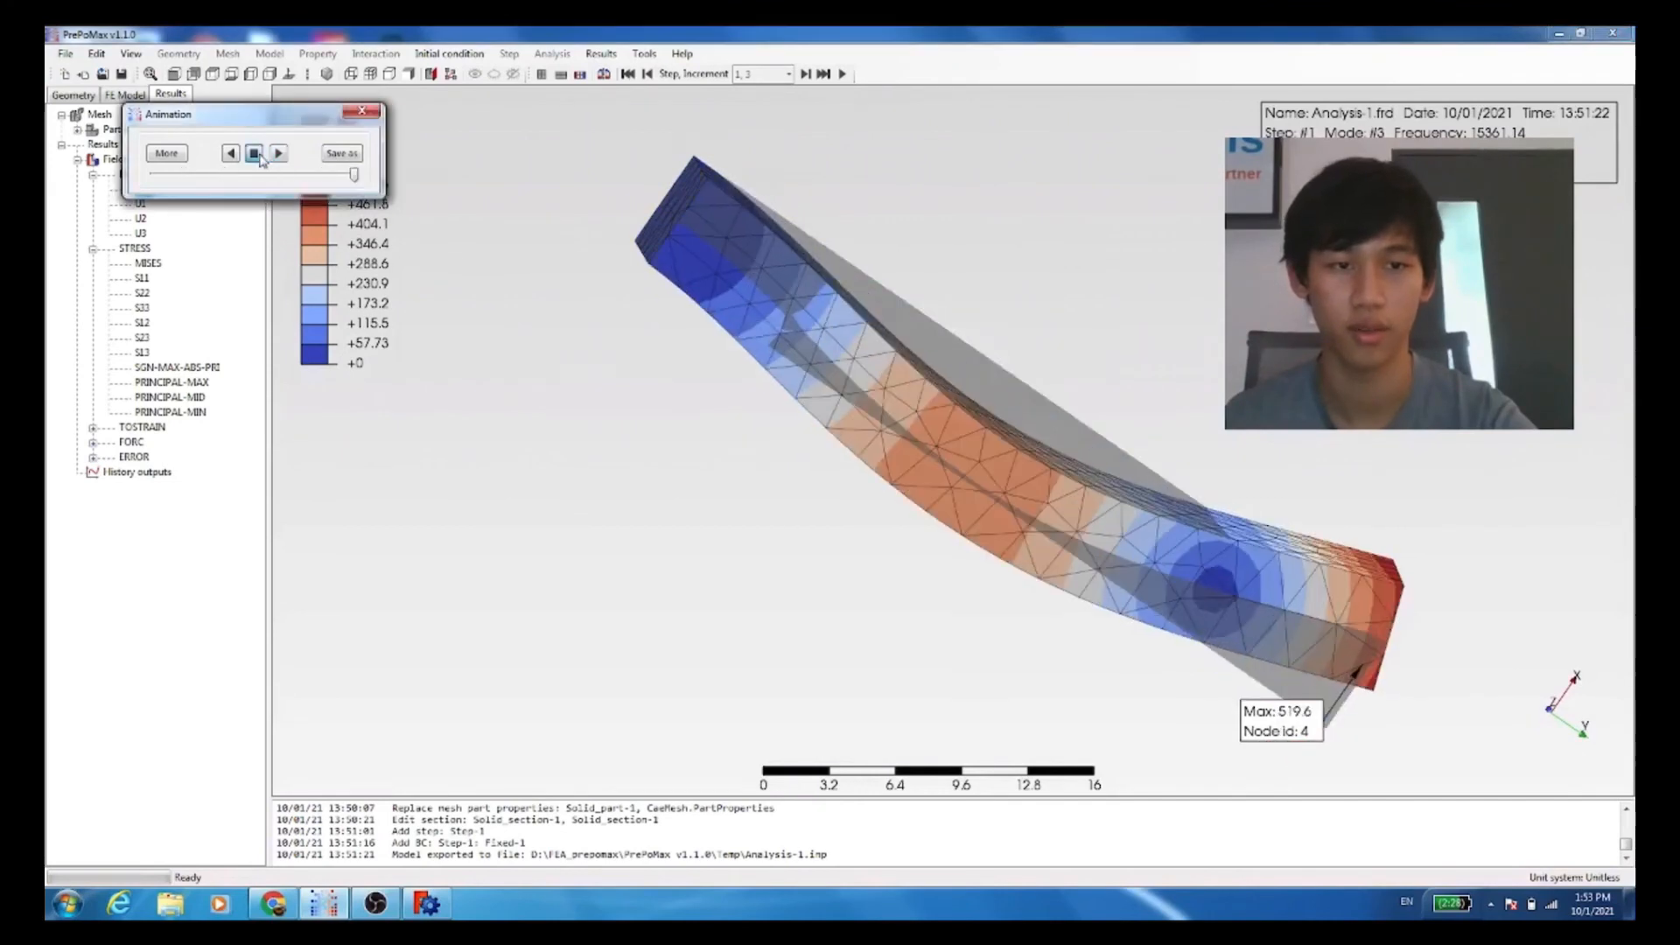
click(363, 109)
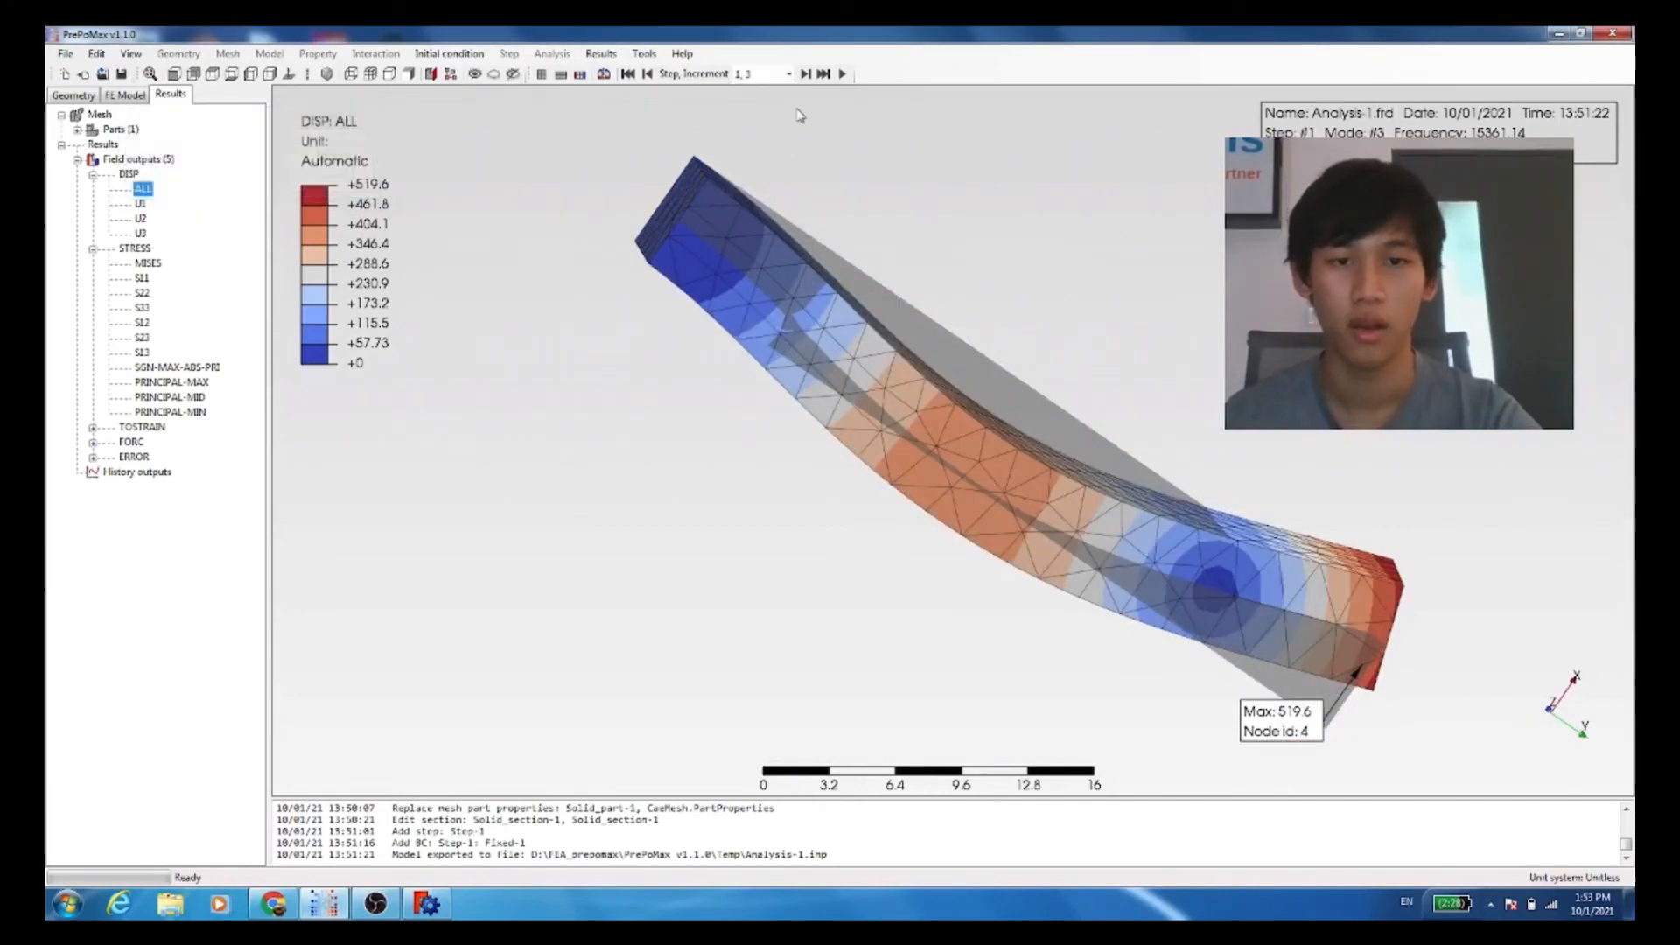
Step: Show the last computed vibration mode, mode 10, examine its shape, and play its deformation animation, closing it when done
click(822, 76)
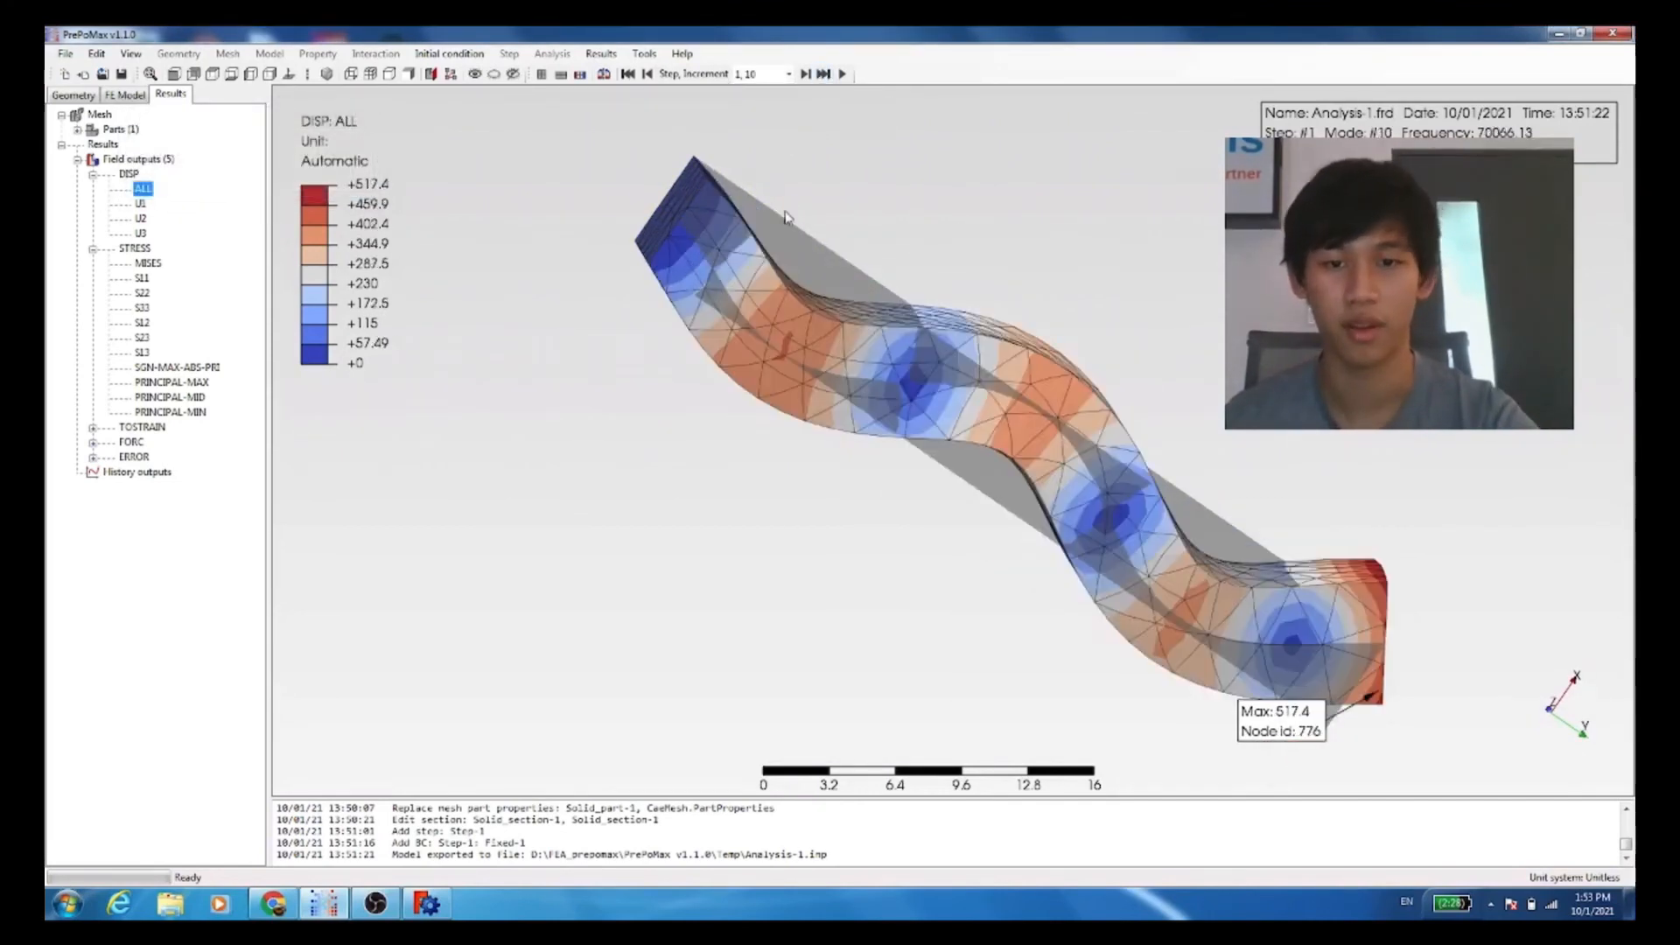
drag(719, 180, 545, 416)
drag(1014, 241, 1014, 445)
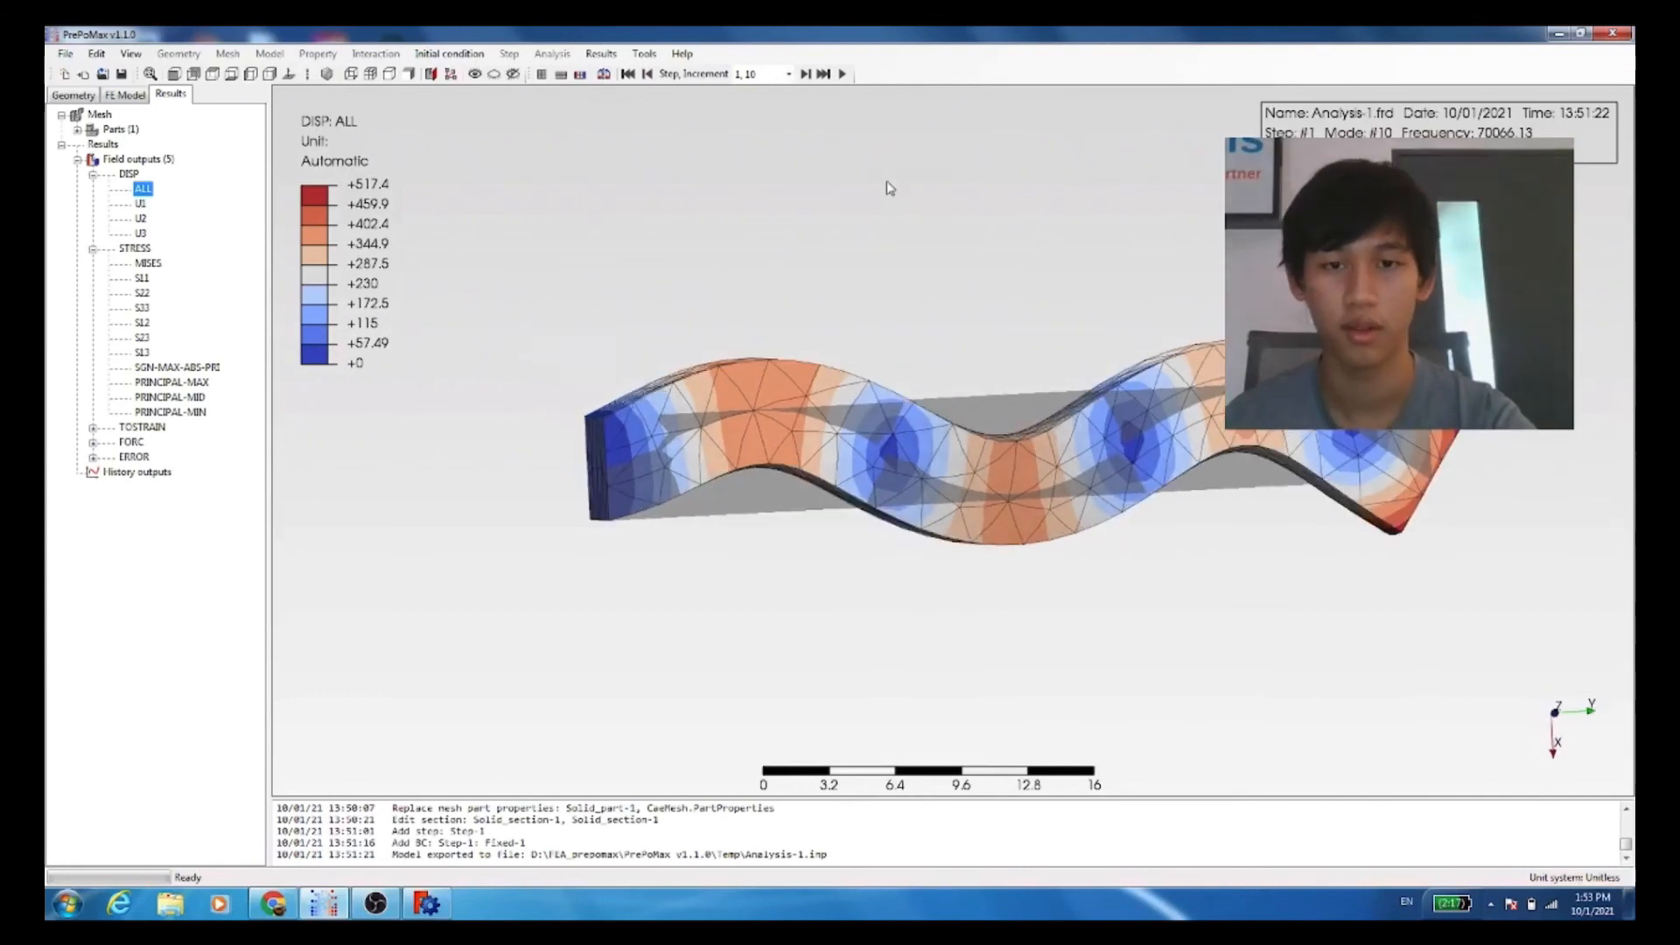
click(842, 74)
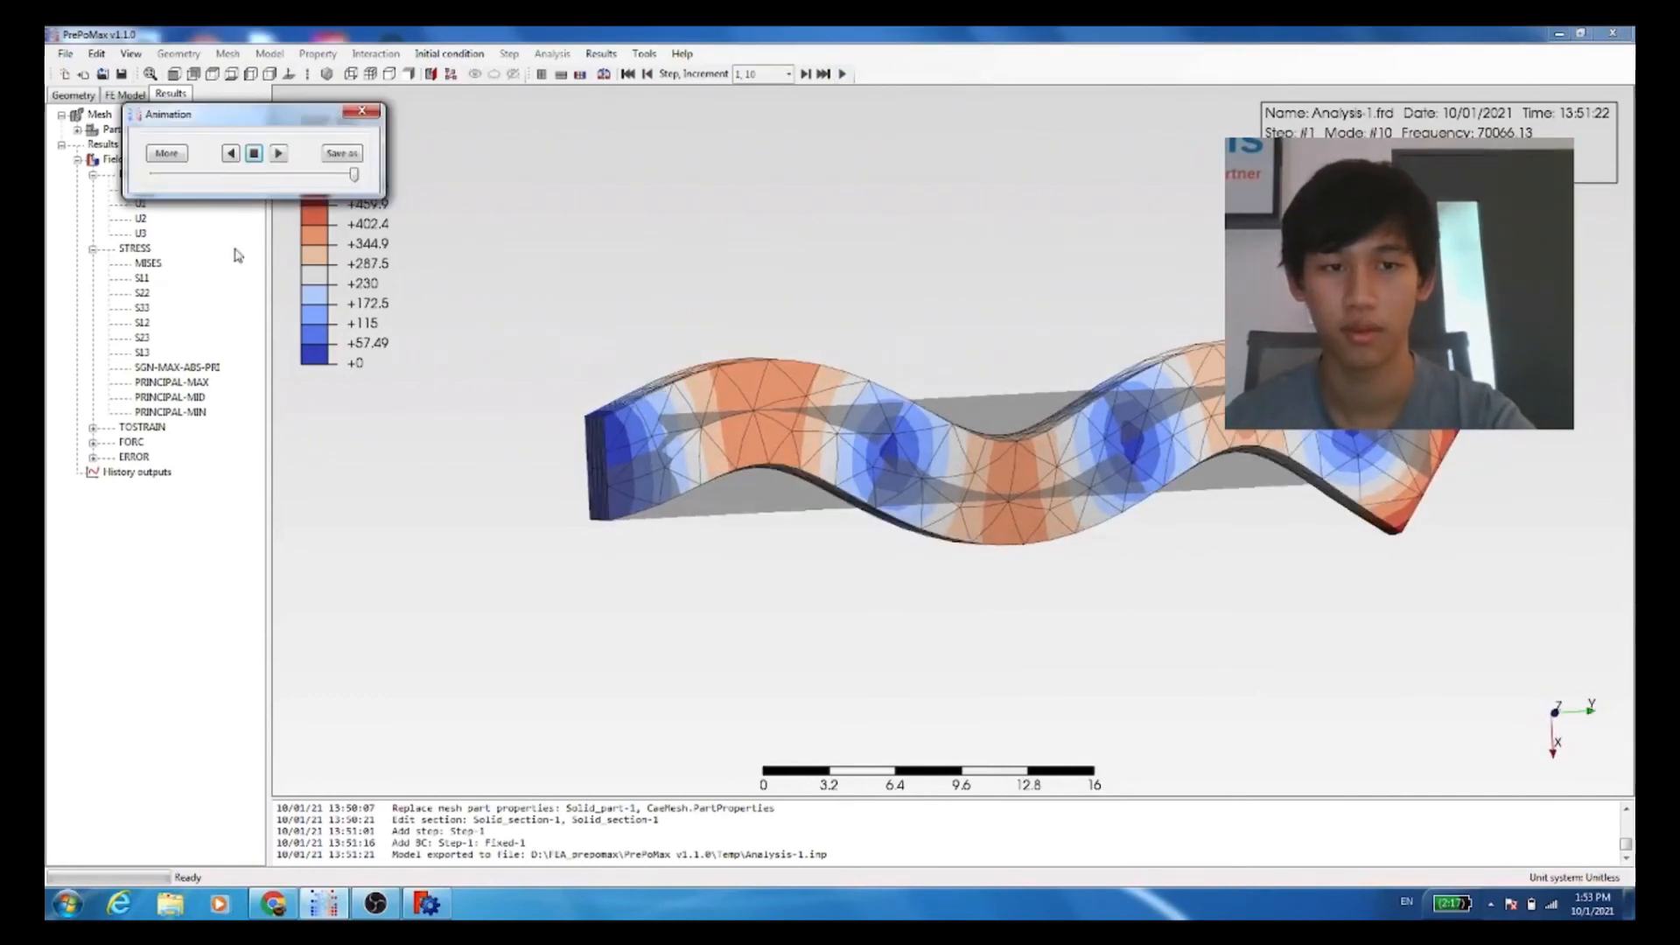
click(278, 155)
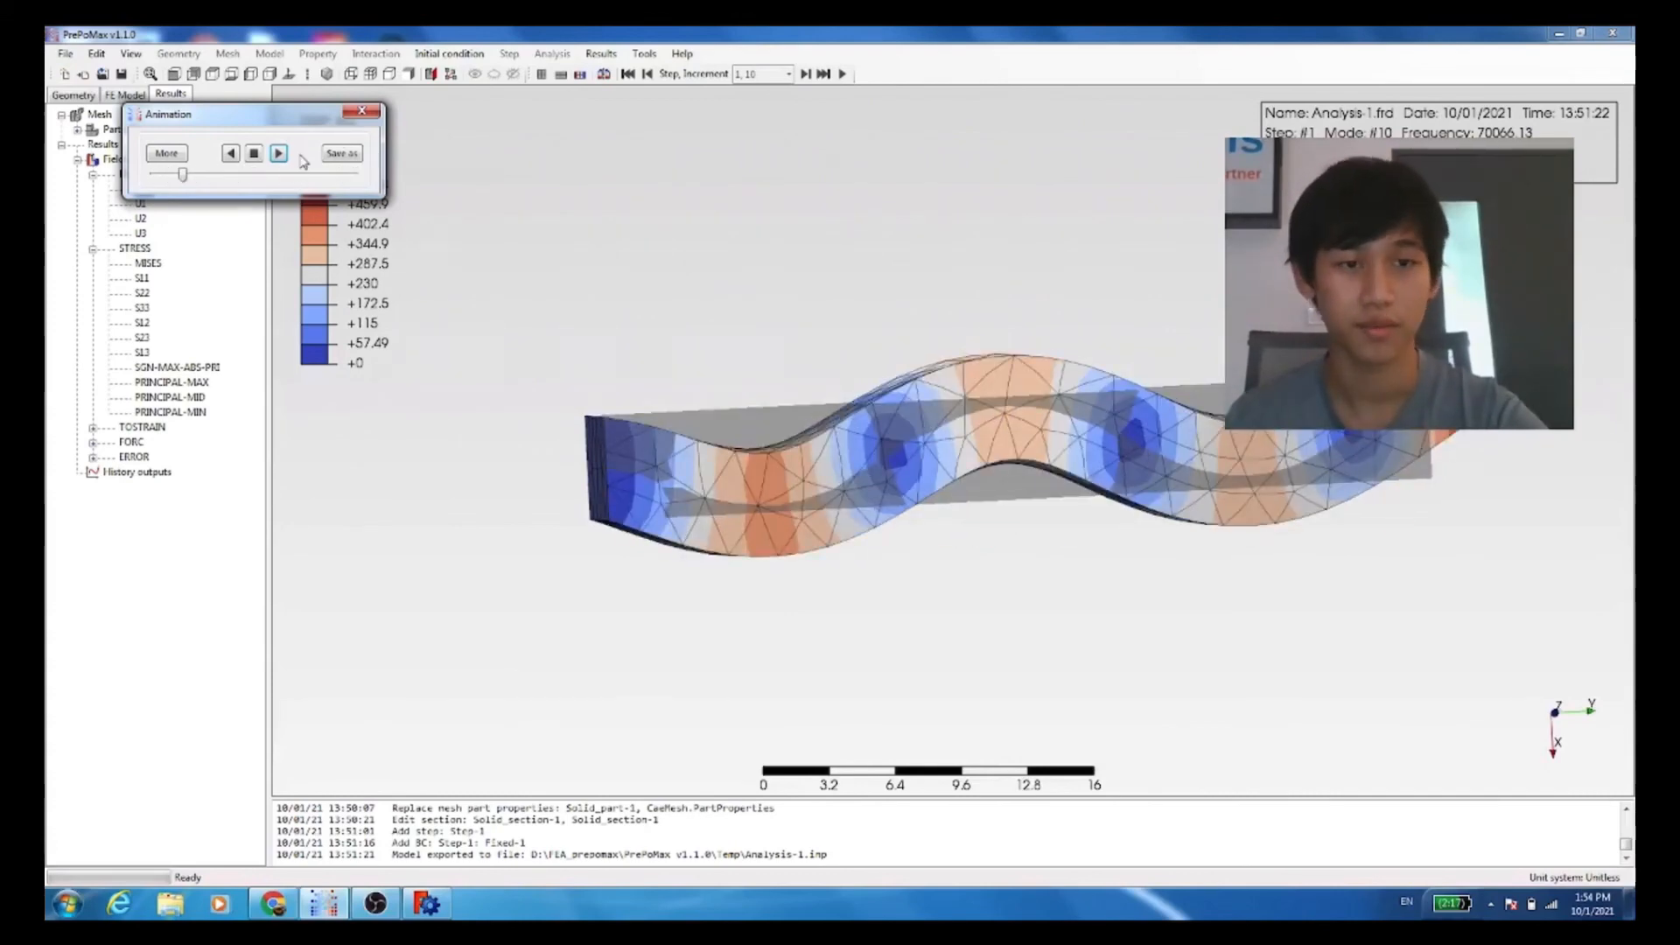
click(361, 112)
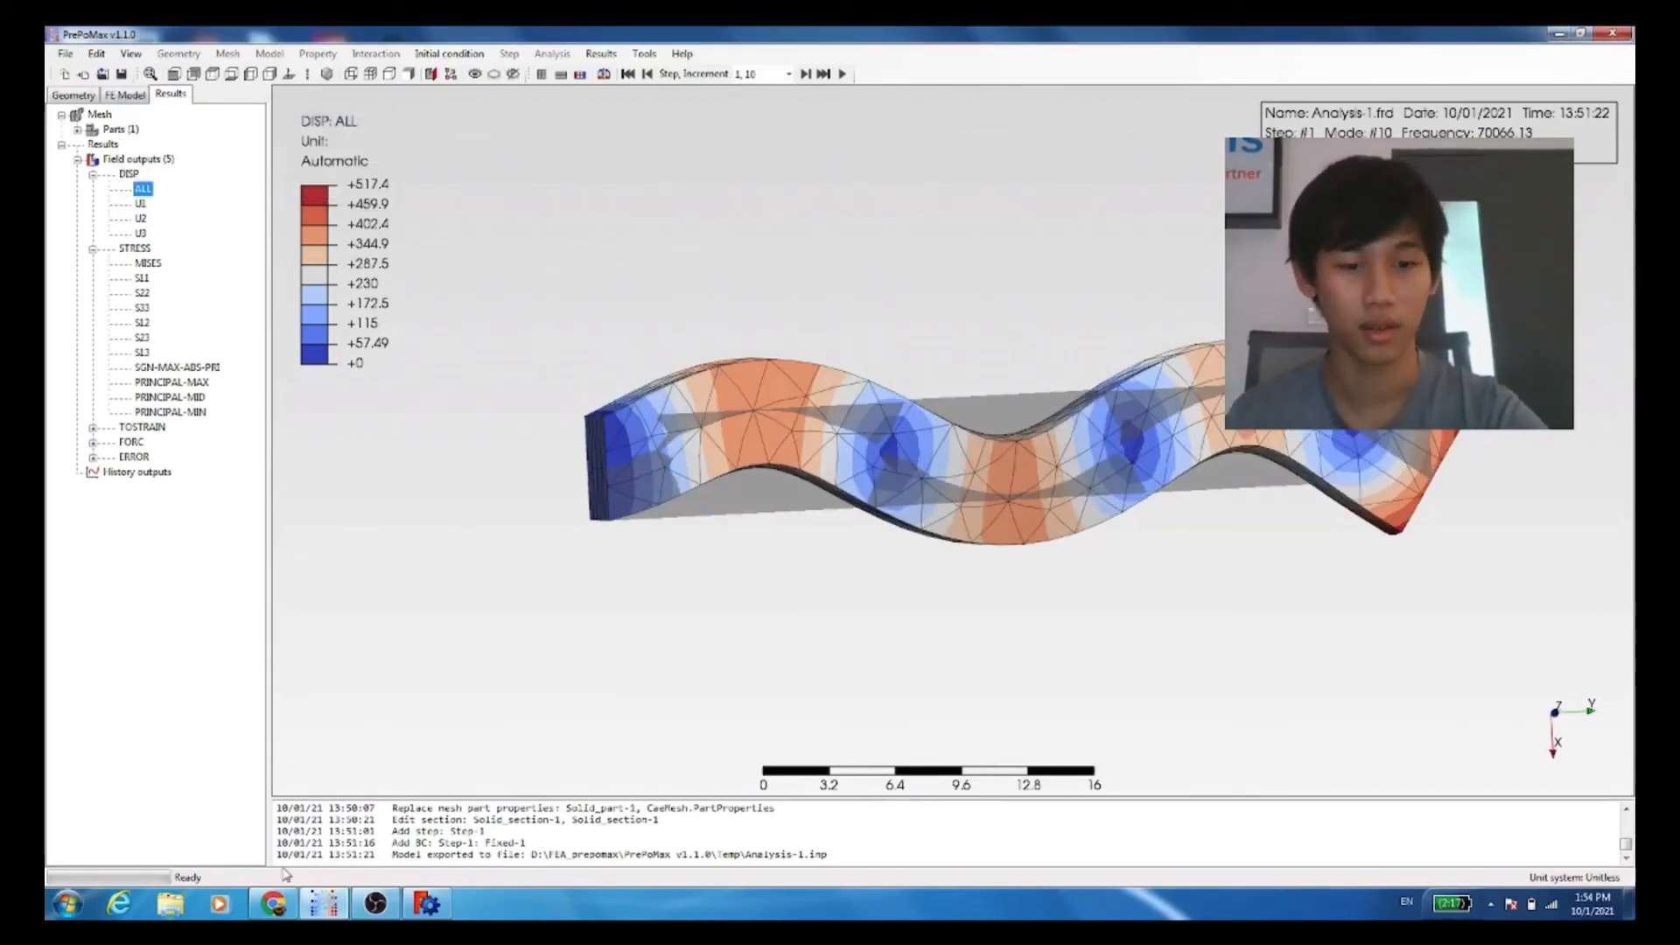
click(377, 905)
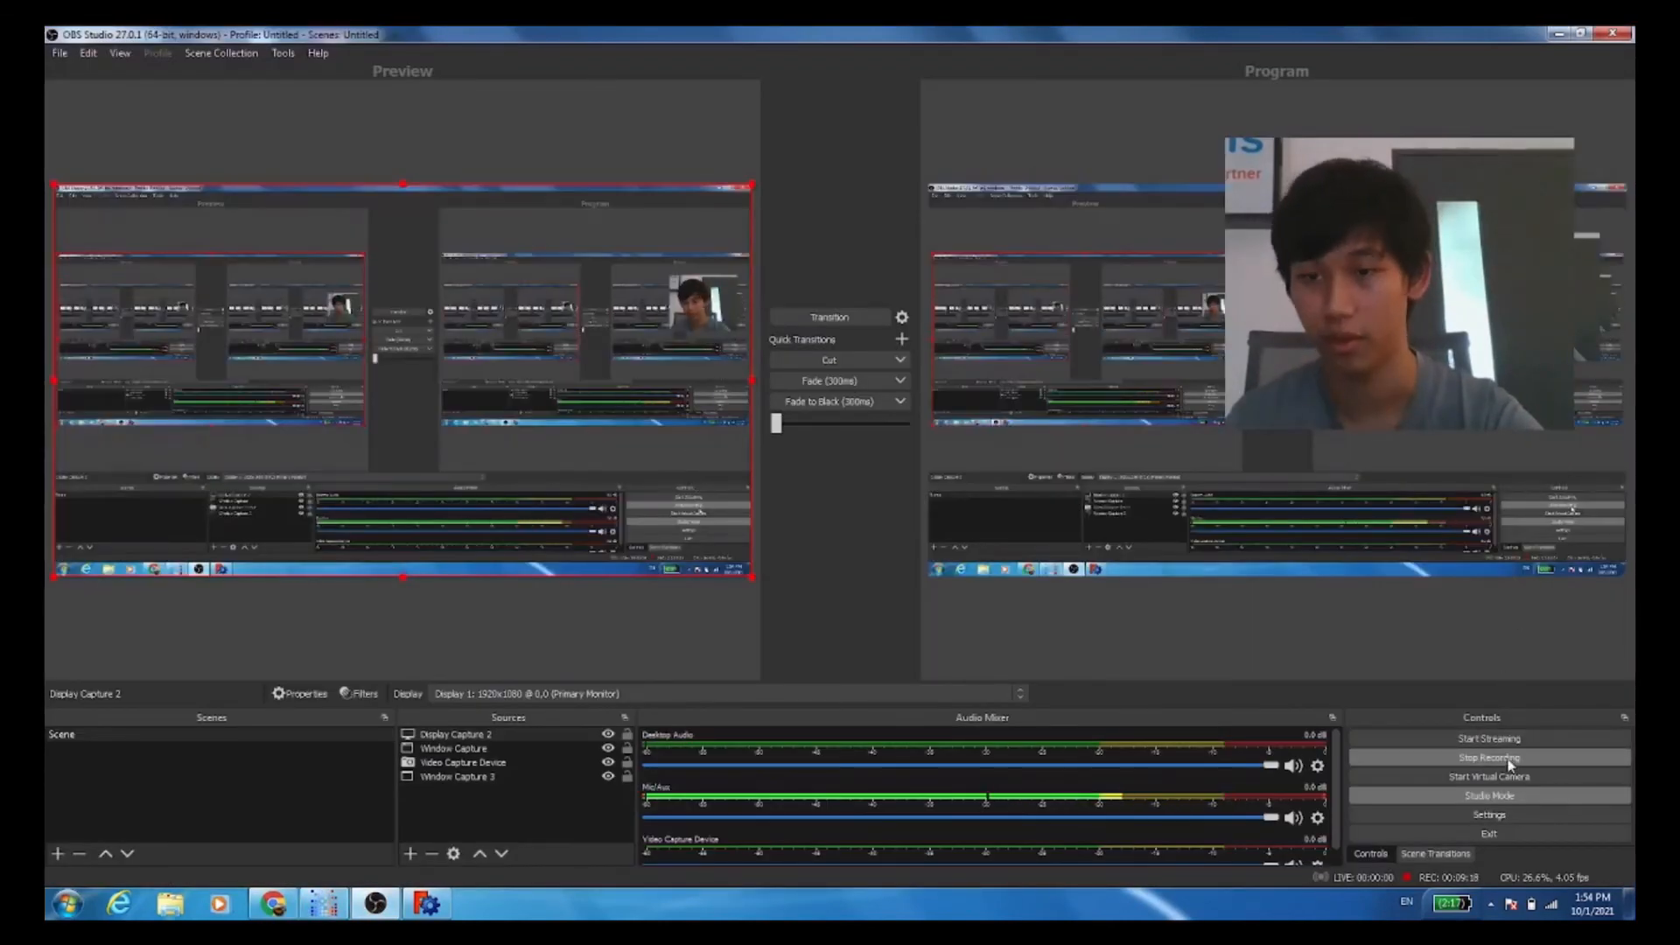